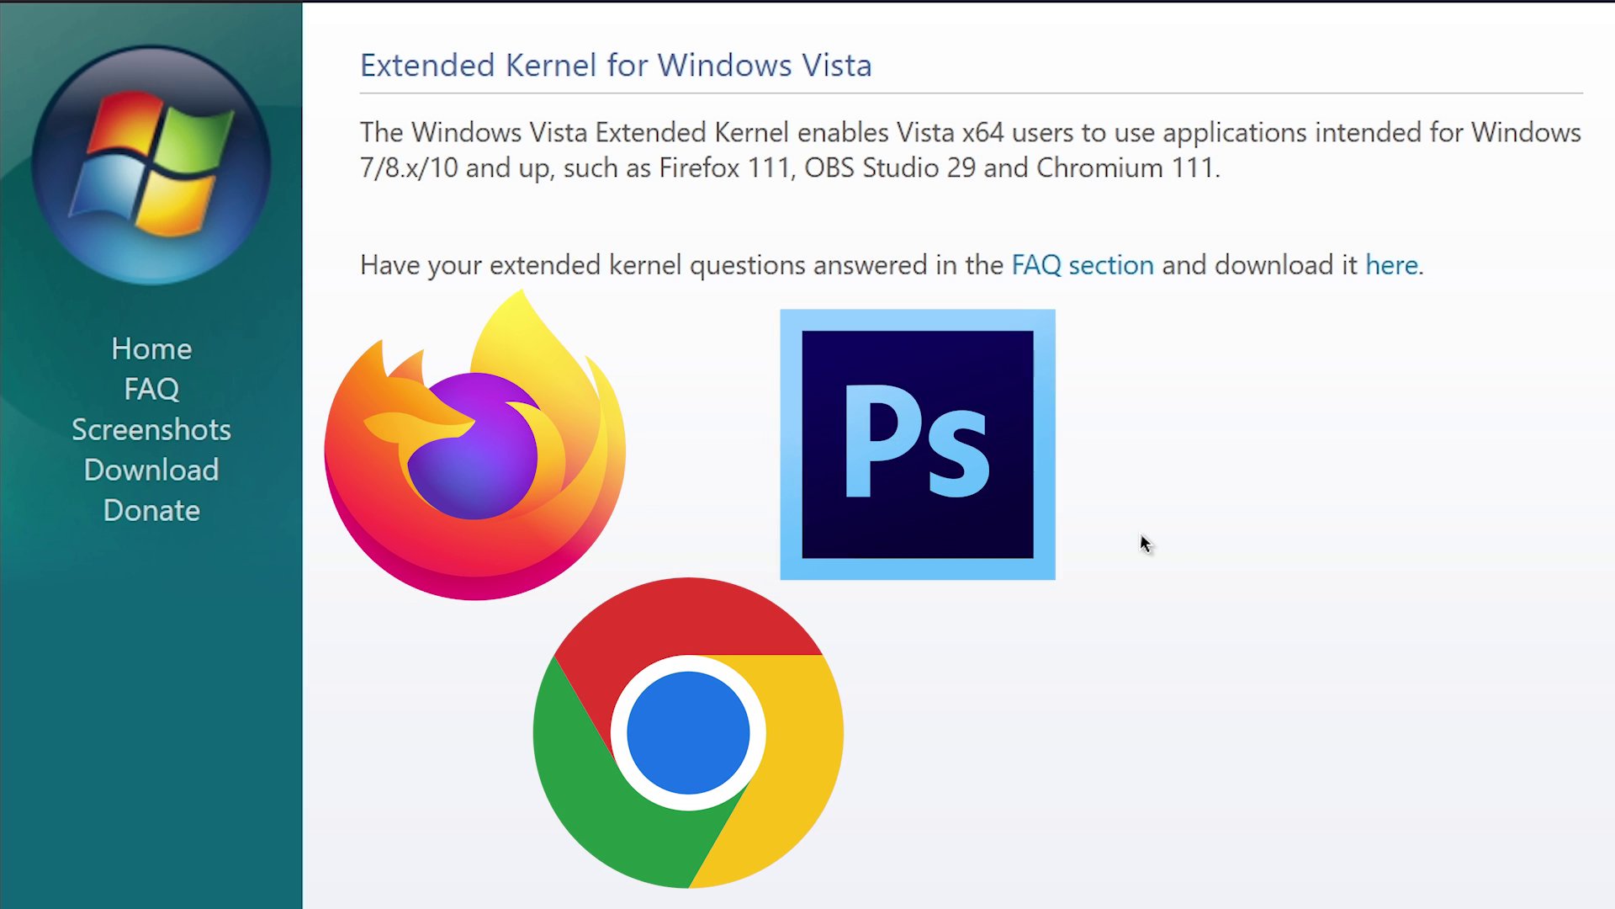
# Step: Highlight the OBS Studio intro text, then browse the Download and FAQ pages
pyautogui.moveTo(804, 167); pyautogui.dragTo(940, 167)
pyautogui.click(976, 202)
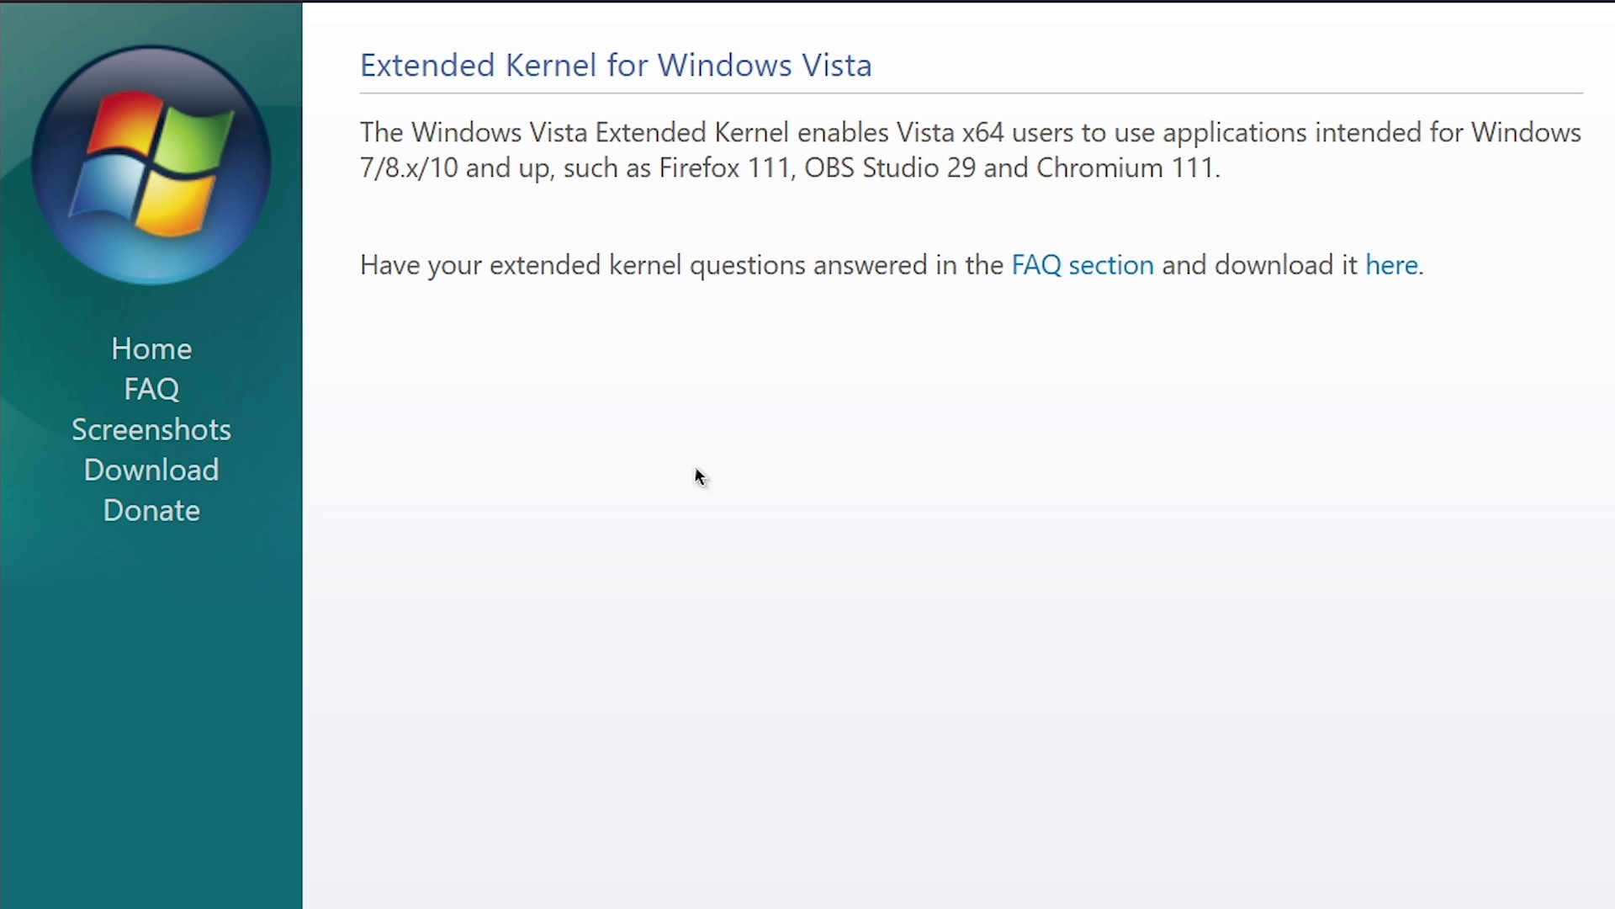
pyautogui.click(180, 471)
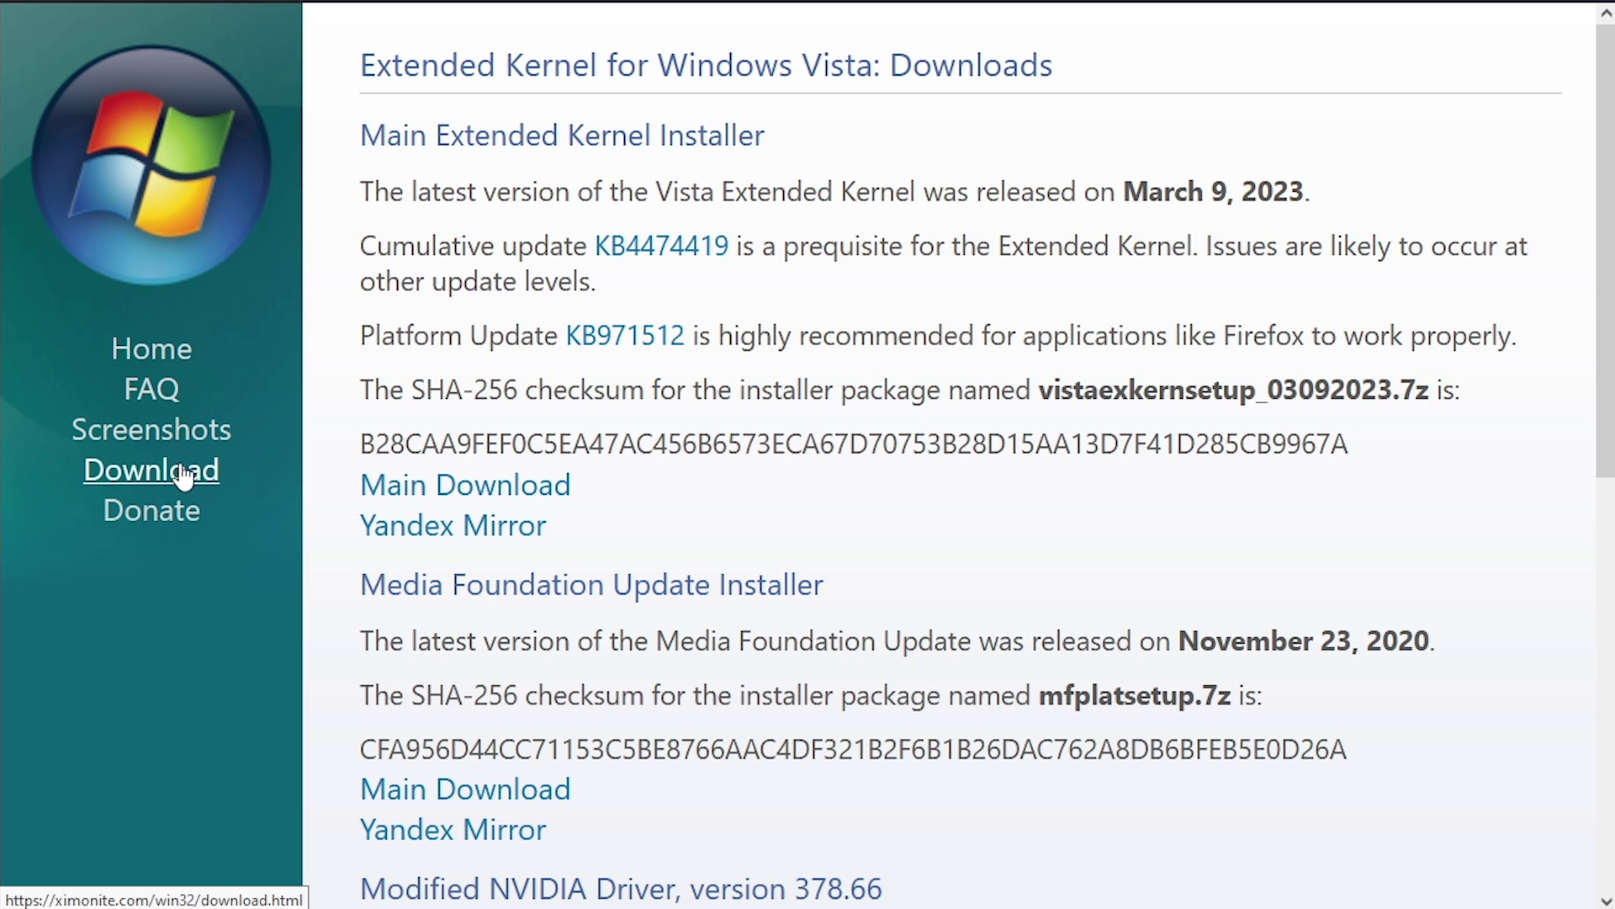
pyautogui.click(148, 389)
pyautogui.scroll(-5, 852, 387)
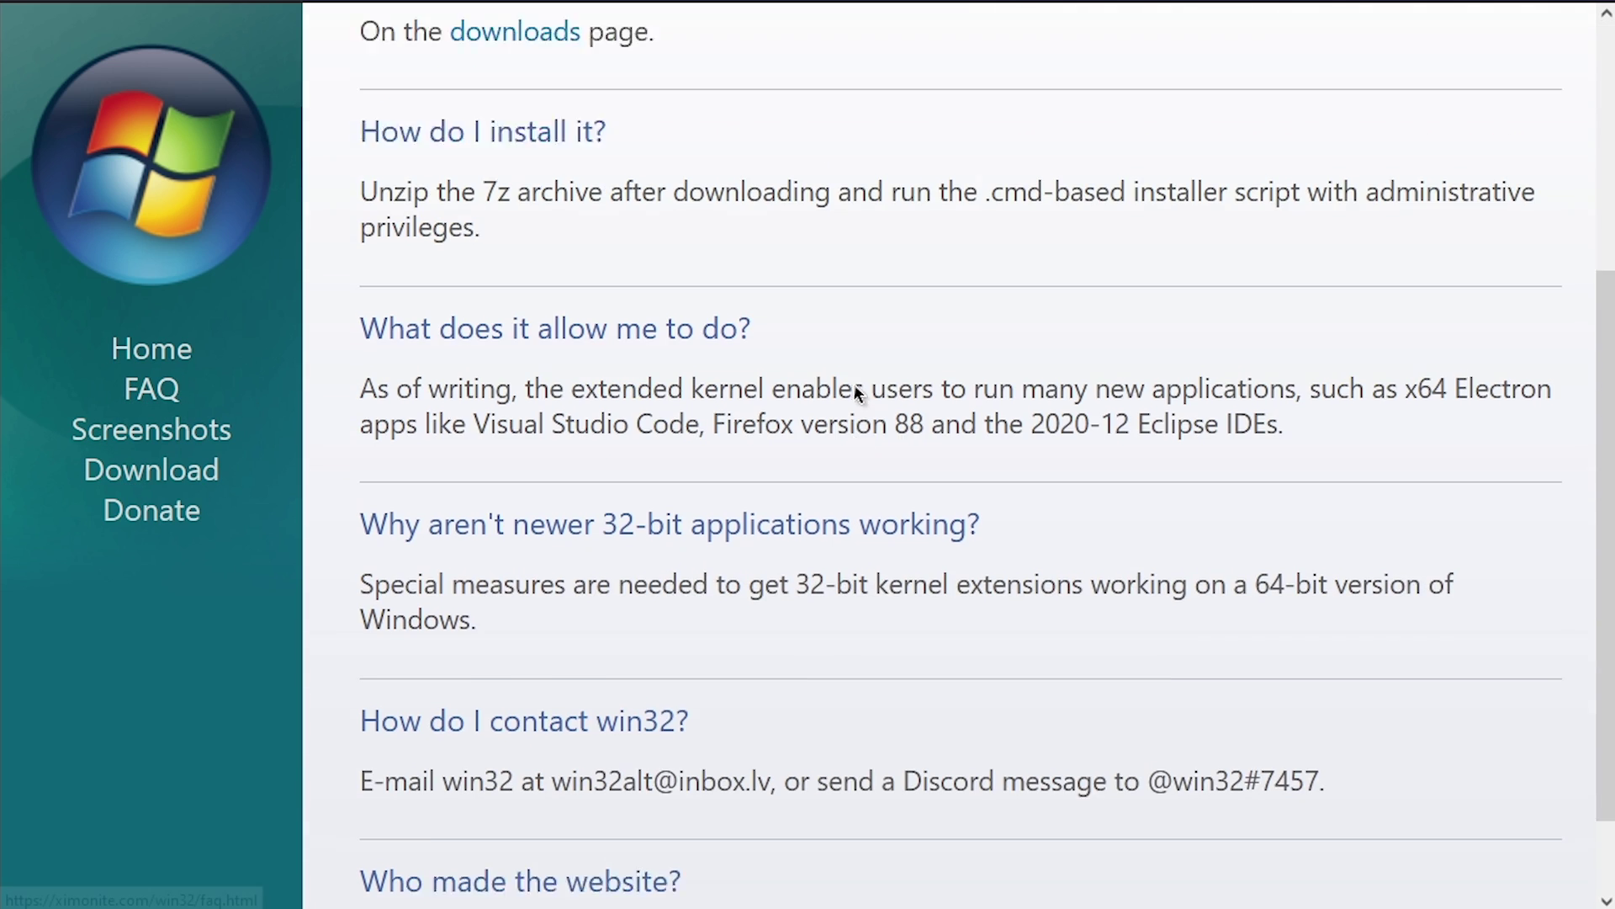
pyautogui.scroll(5, 855, 395)
pyautogui.scroll(-5, 852, 404)
pyautogui.scroll(5, 852, 416)
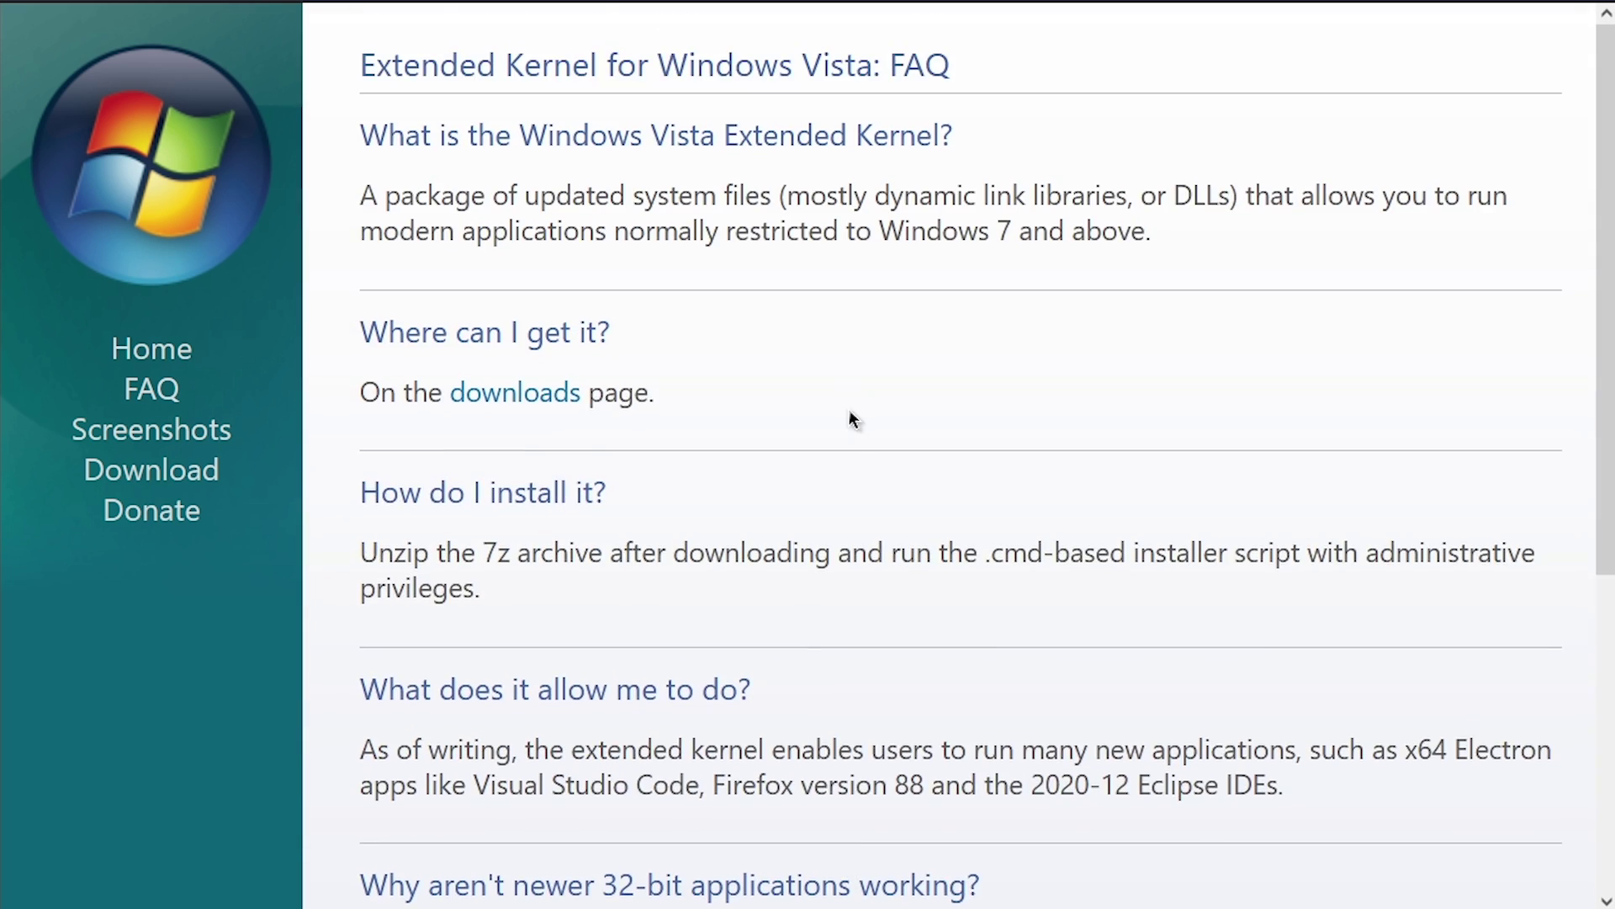
pyautogui.scroll(-5, 684, 447)
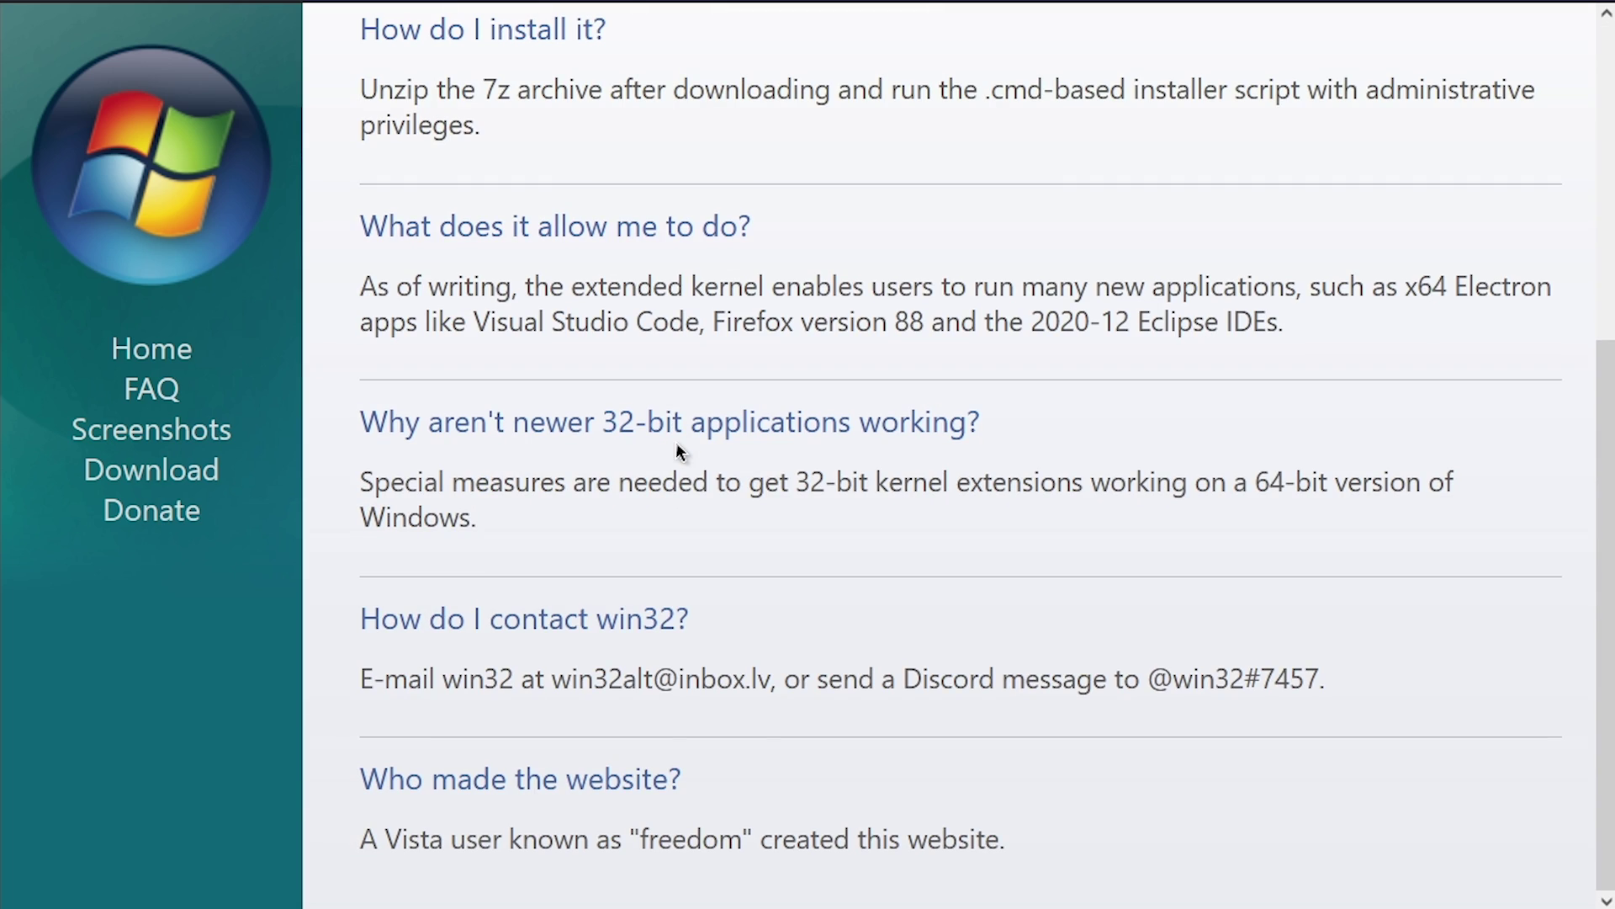
# Step: Return to the Downloads page and highlight the installer file name and prerequisite update notes
pyautogui.click(185, 472)
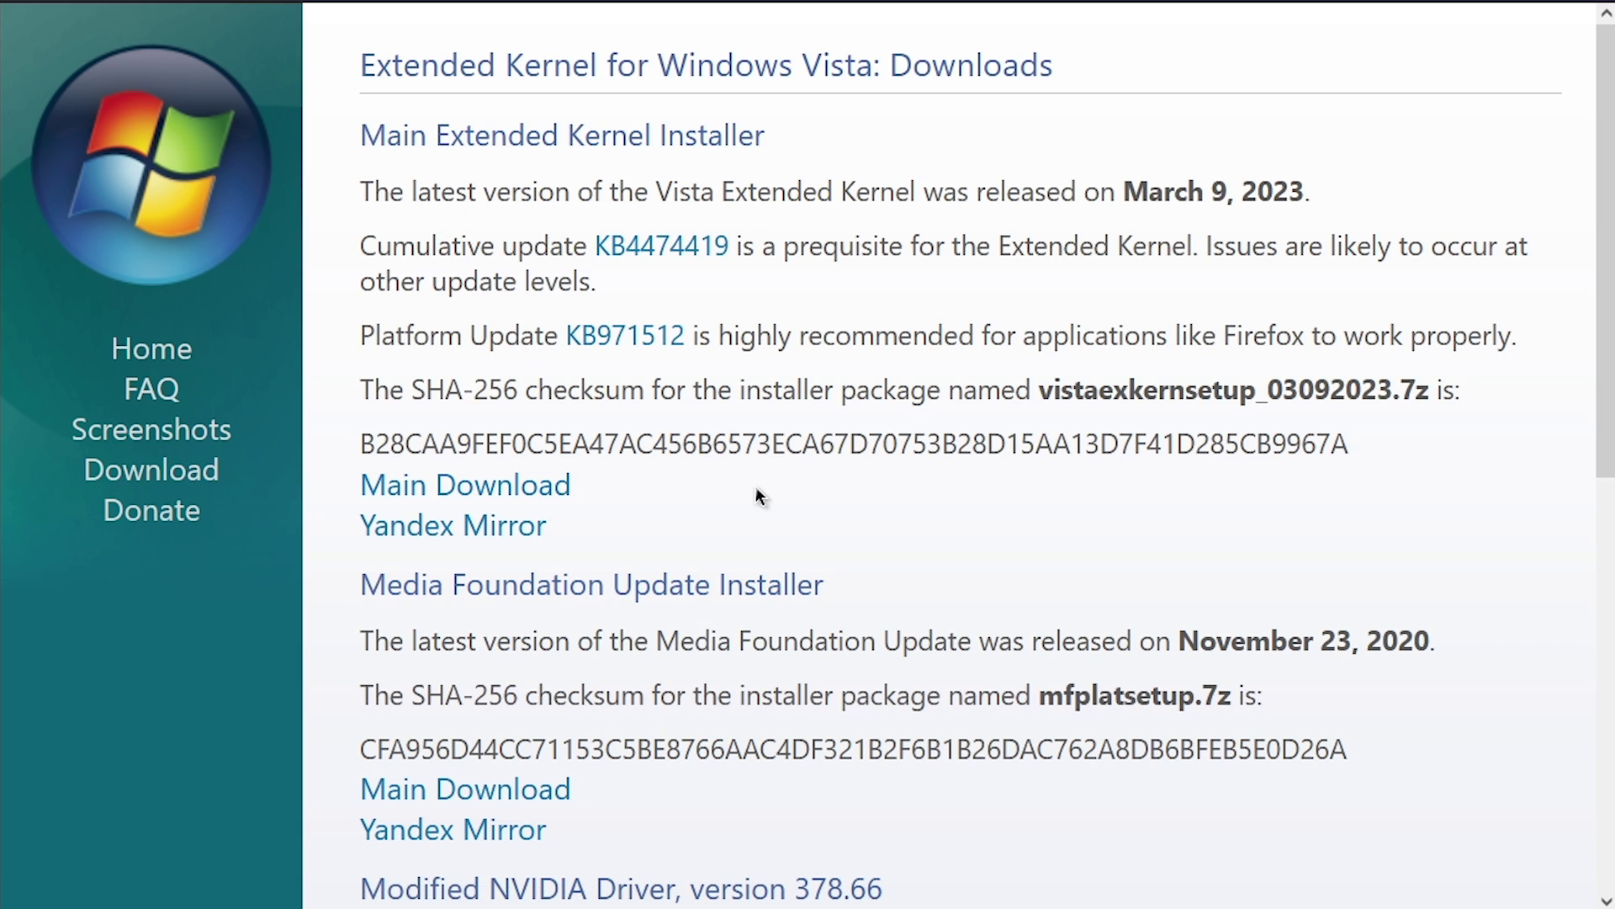
pyautogui.moveTo(1038, 392); pyautogui.dragTo(1239, 392)
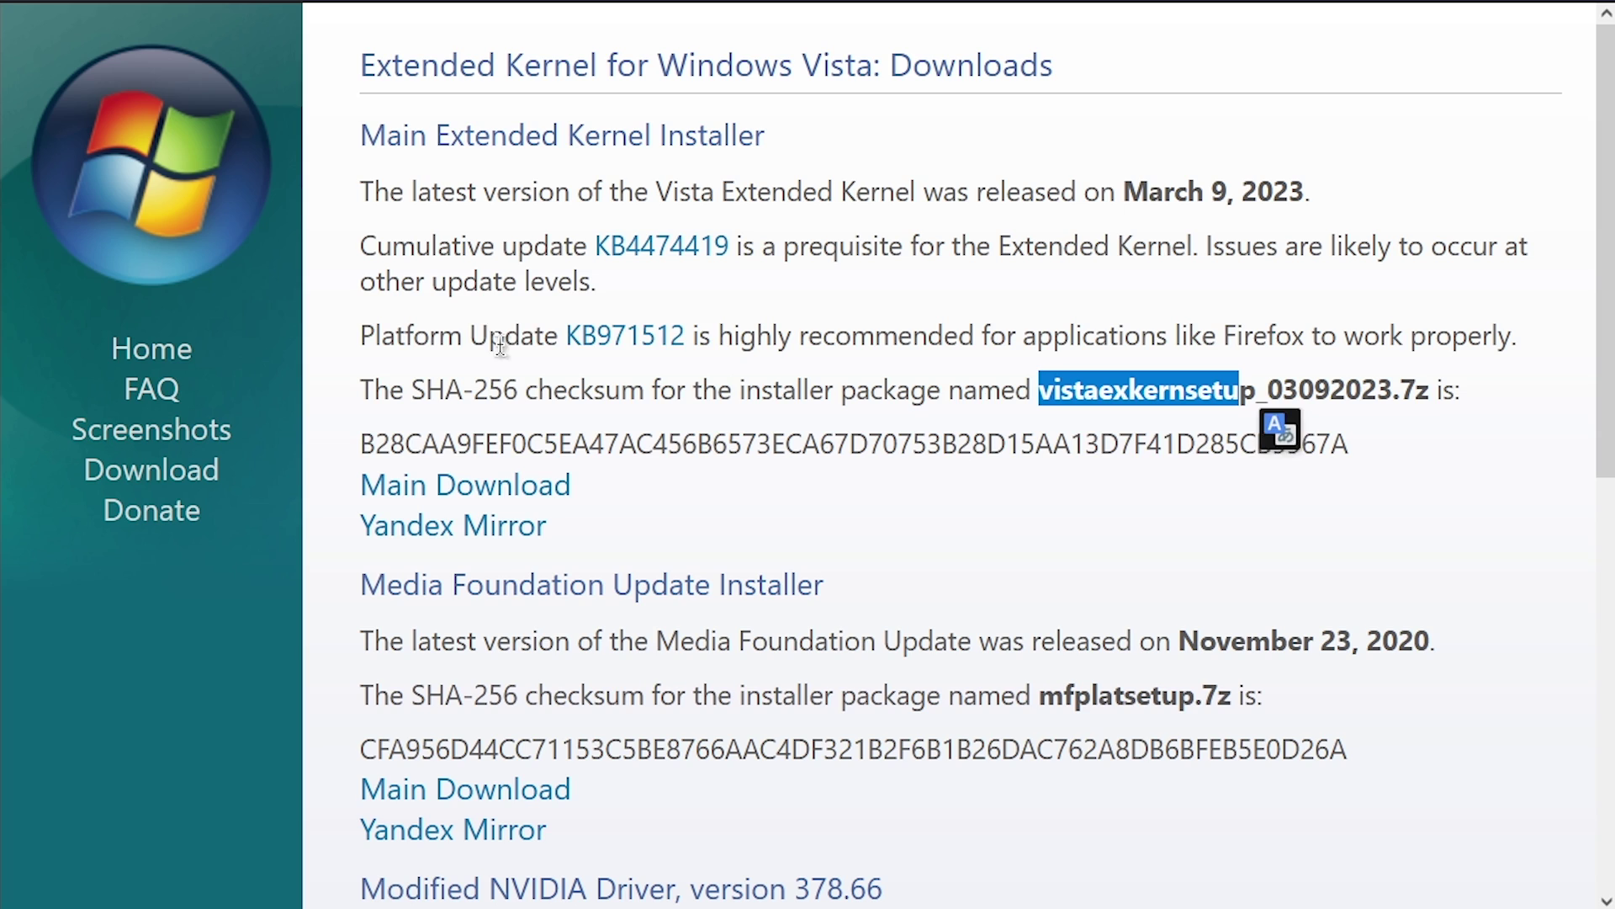
pyautogui.click(693, 340)
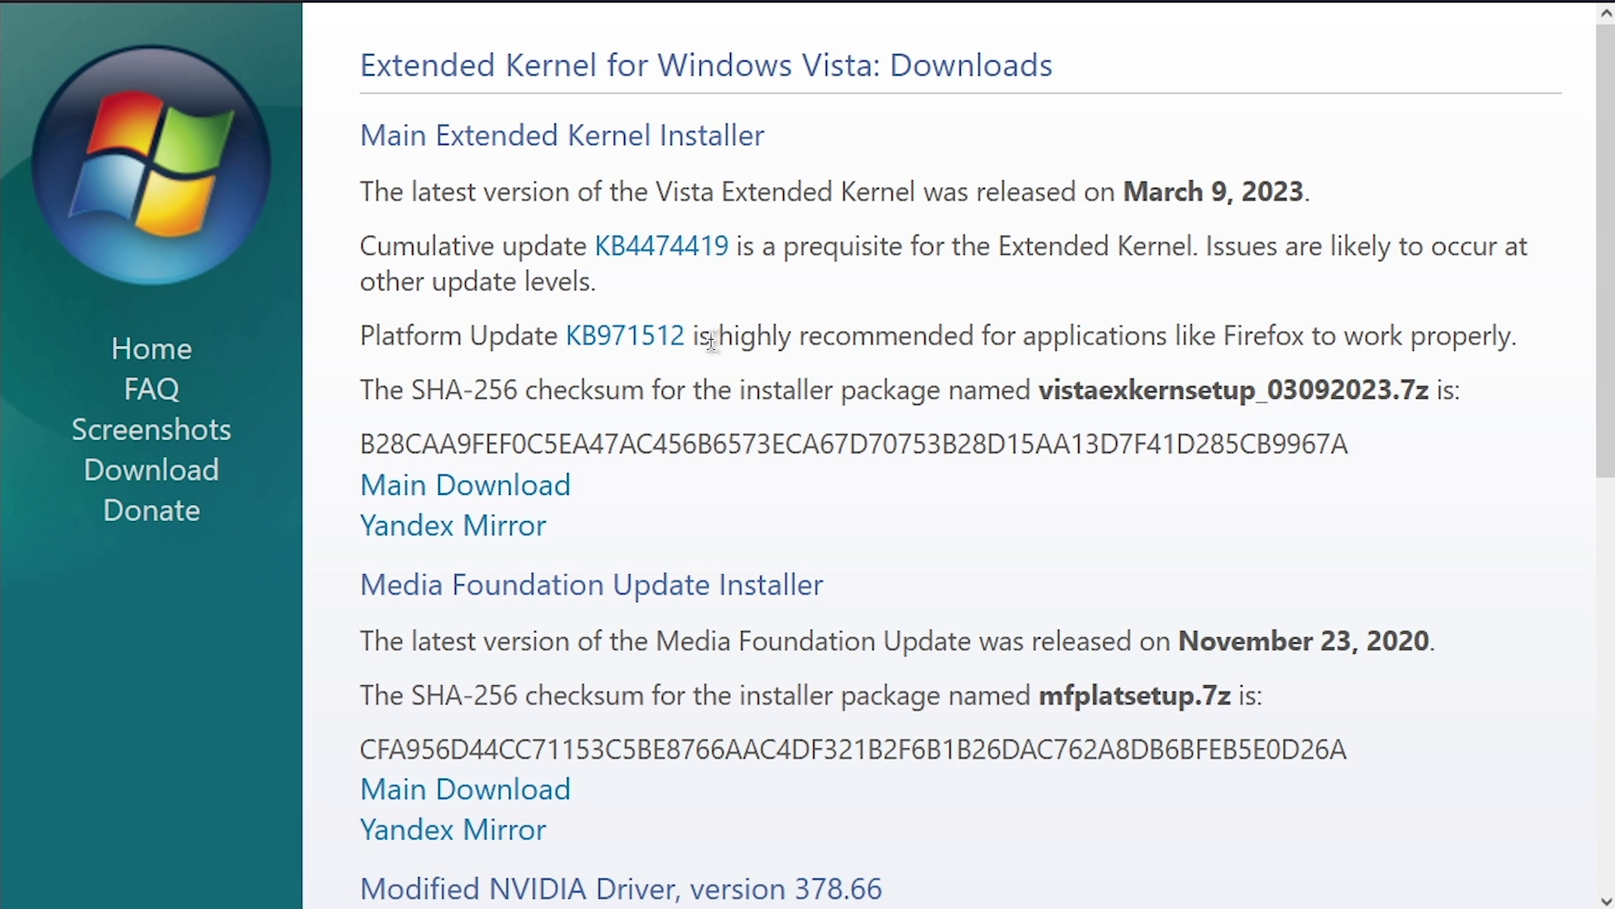
pyautogui.moveTo(694, 341); pyautogui.dragTo(601, 256)
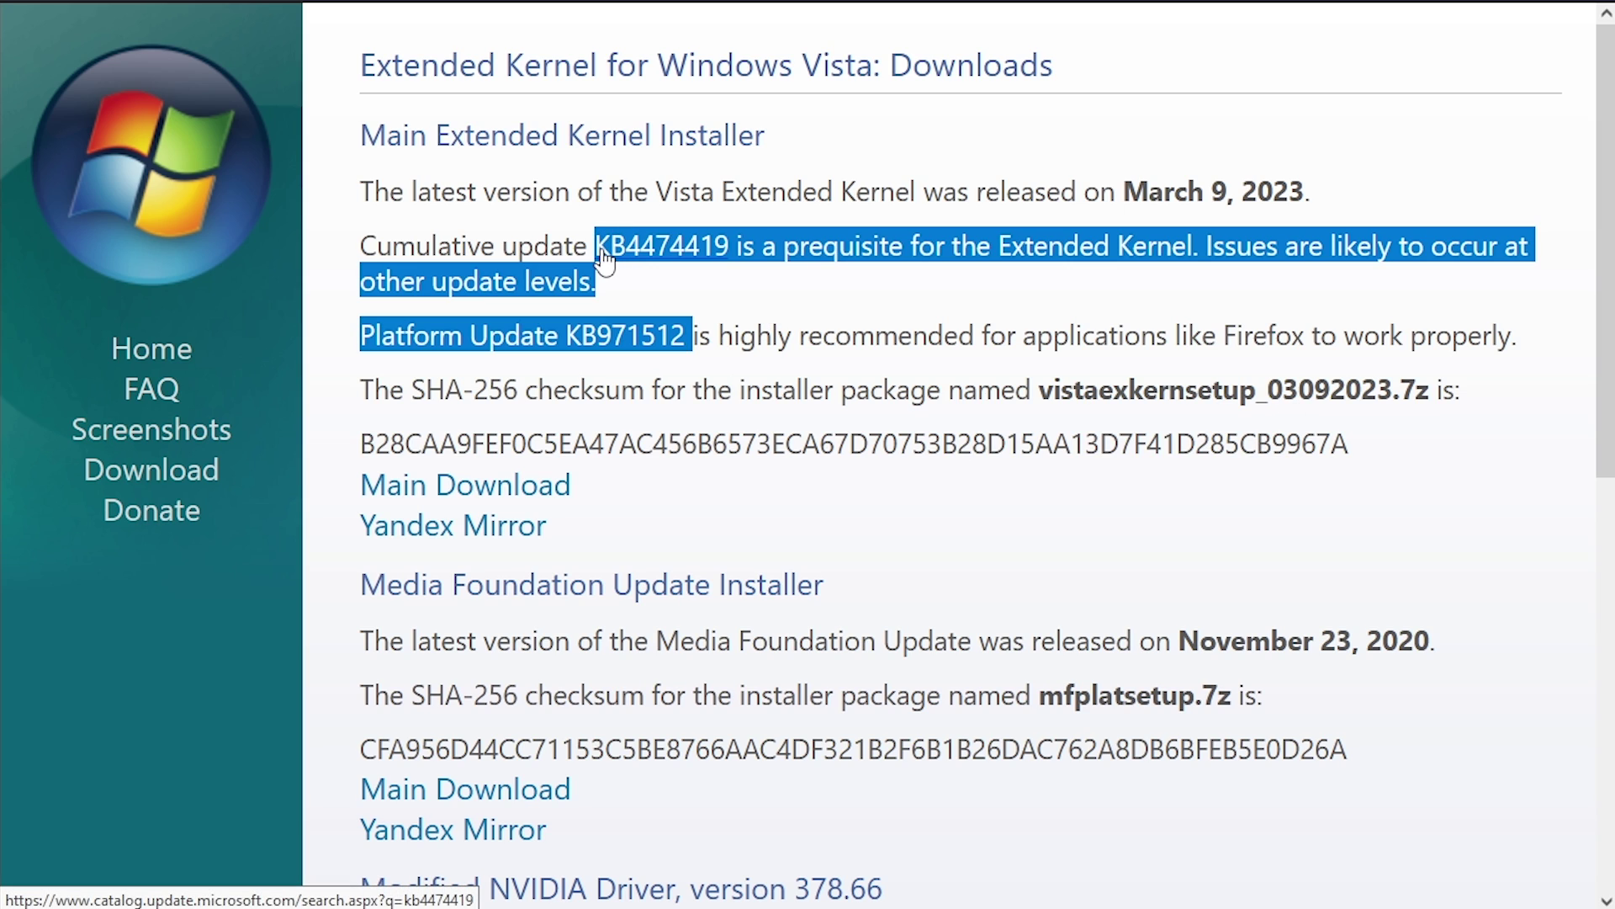
pyautogui.click(787, 247)
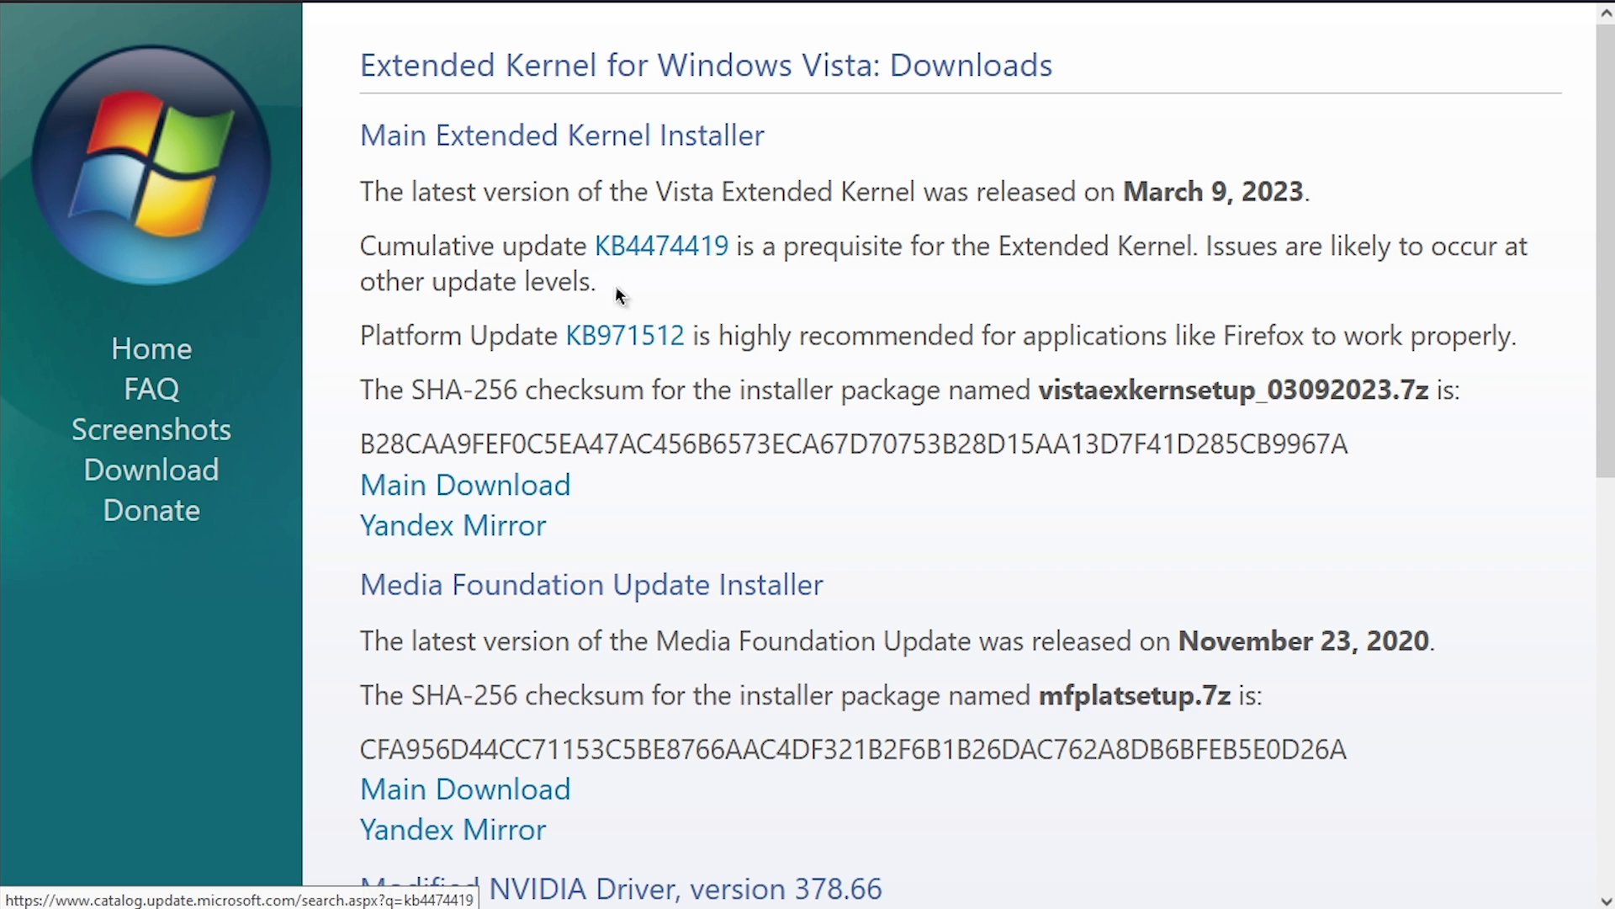
# Step: Look up KB4474419 and then KB971512 in the Microsoft Update Catalog
pyautogui.click(661, 247)
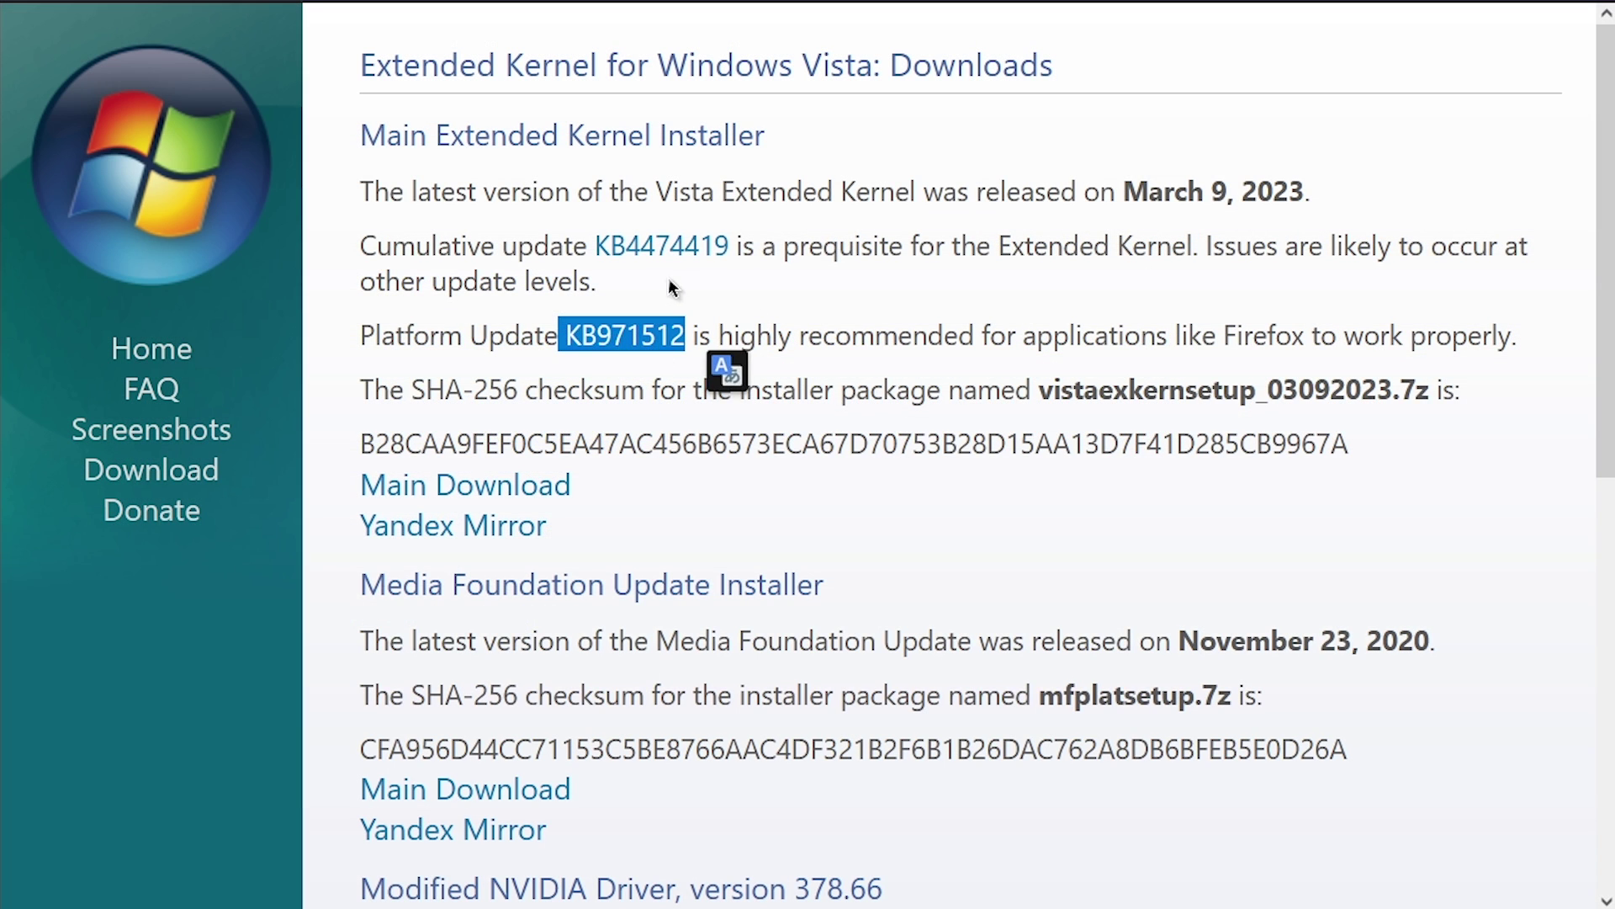
pyautogui.click(670, 289)
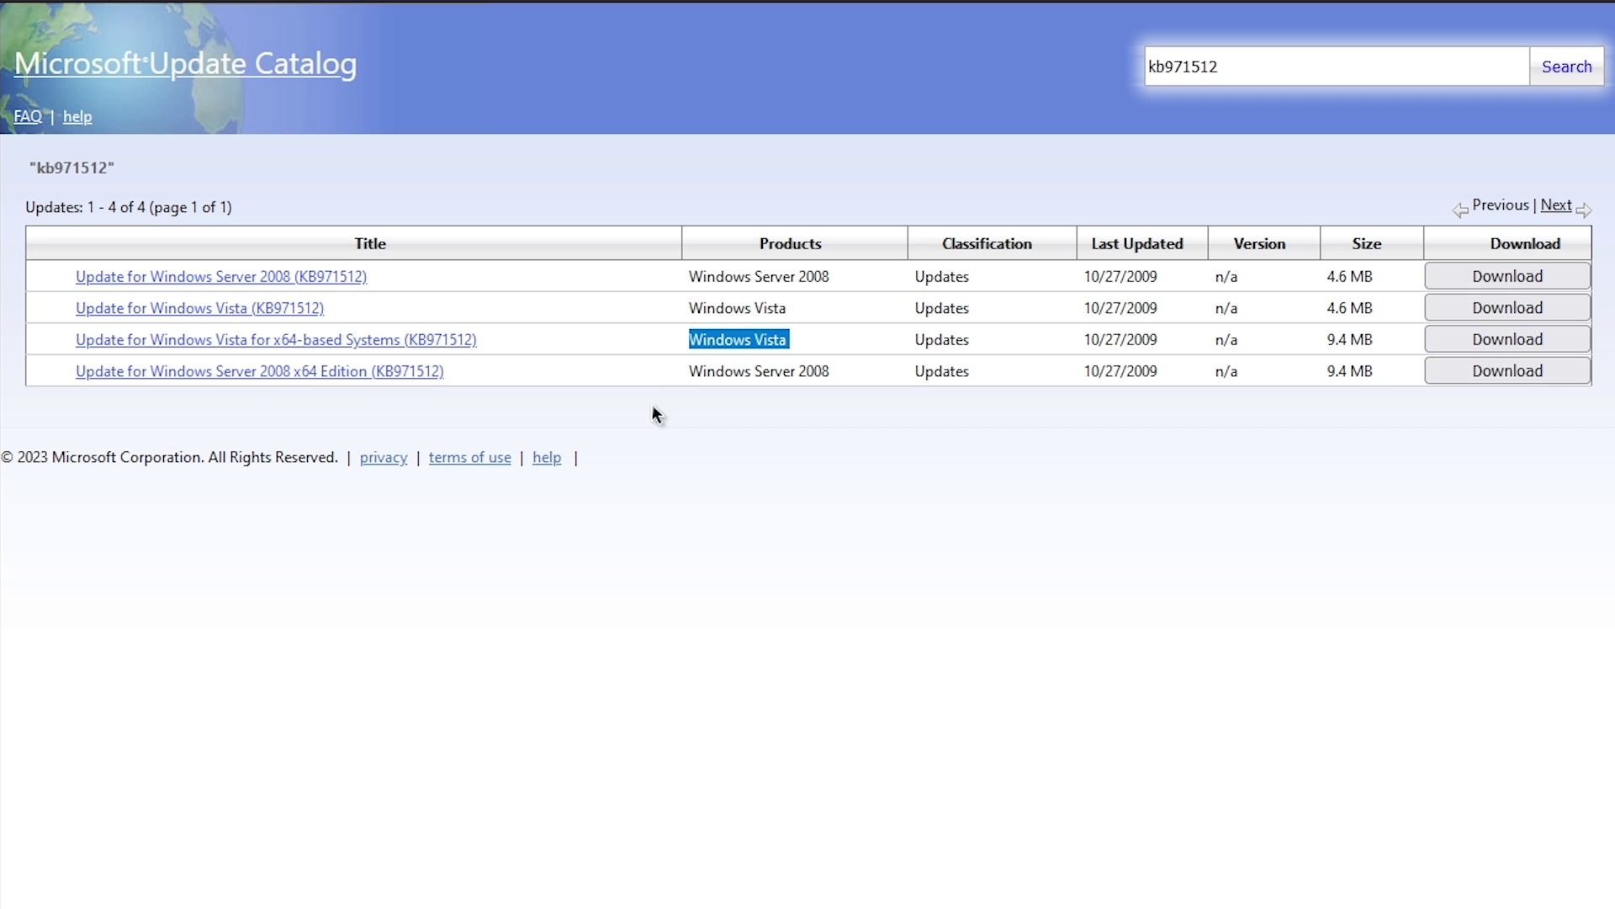
pyautogui.click(717, 336)
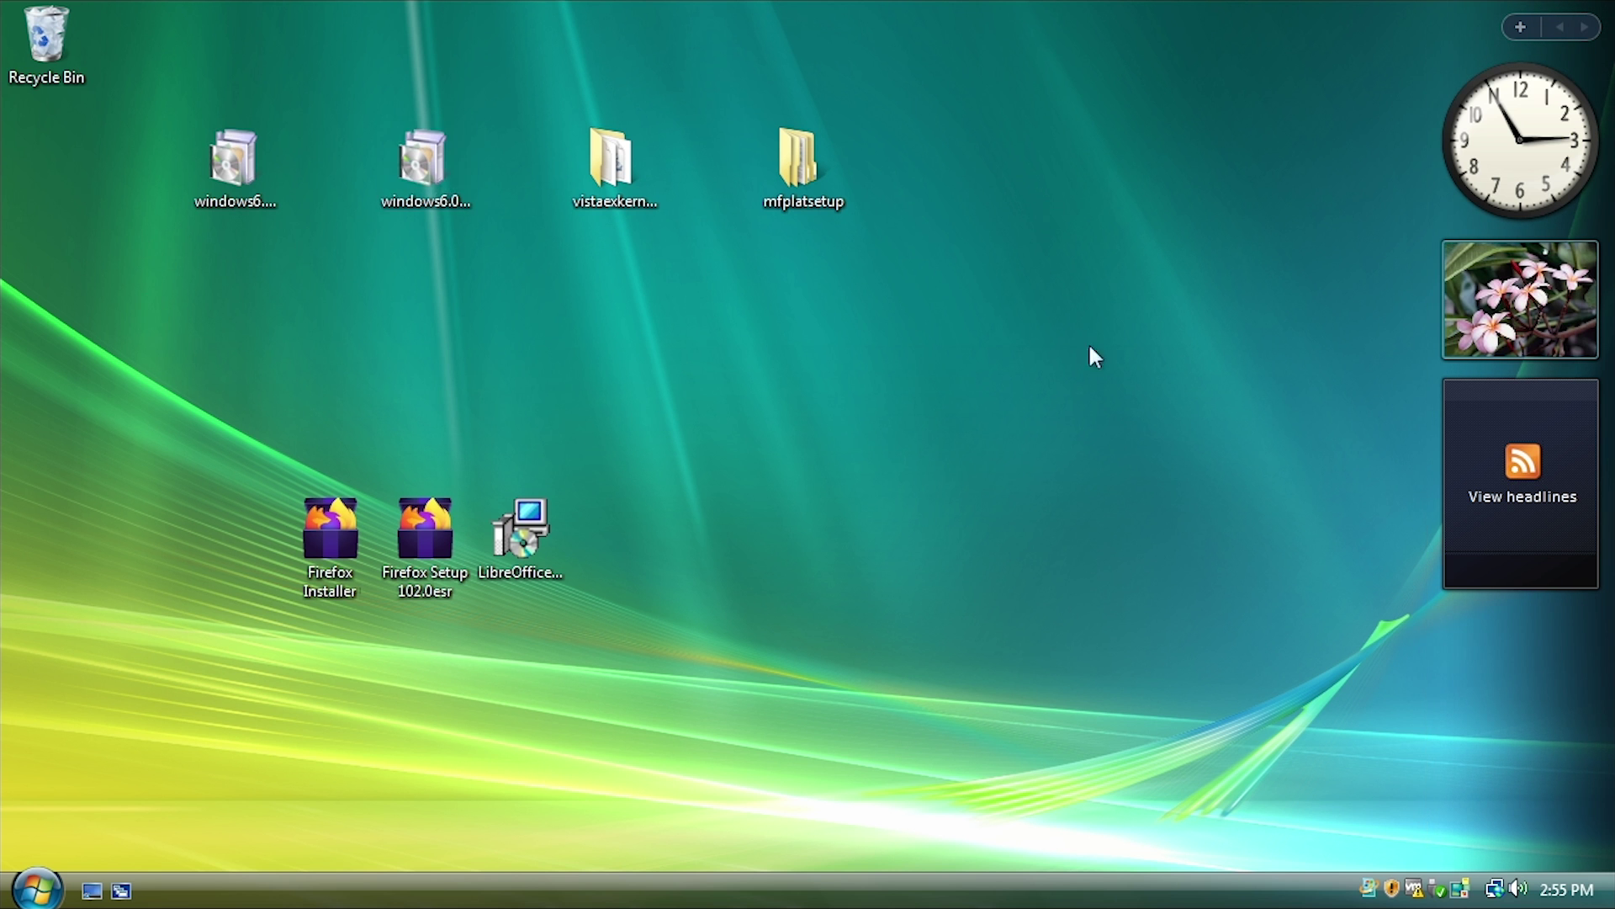
# Step: Run the windows6.0-kb4474419 package from the desktop and approve the UAC prompt
pyautogui.click(233, 155)
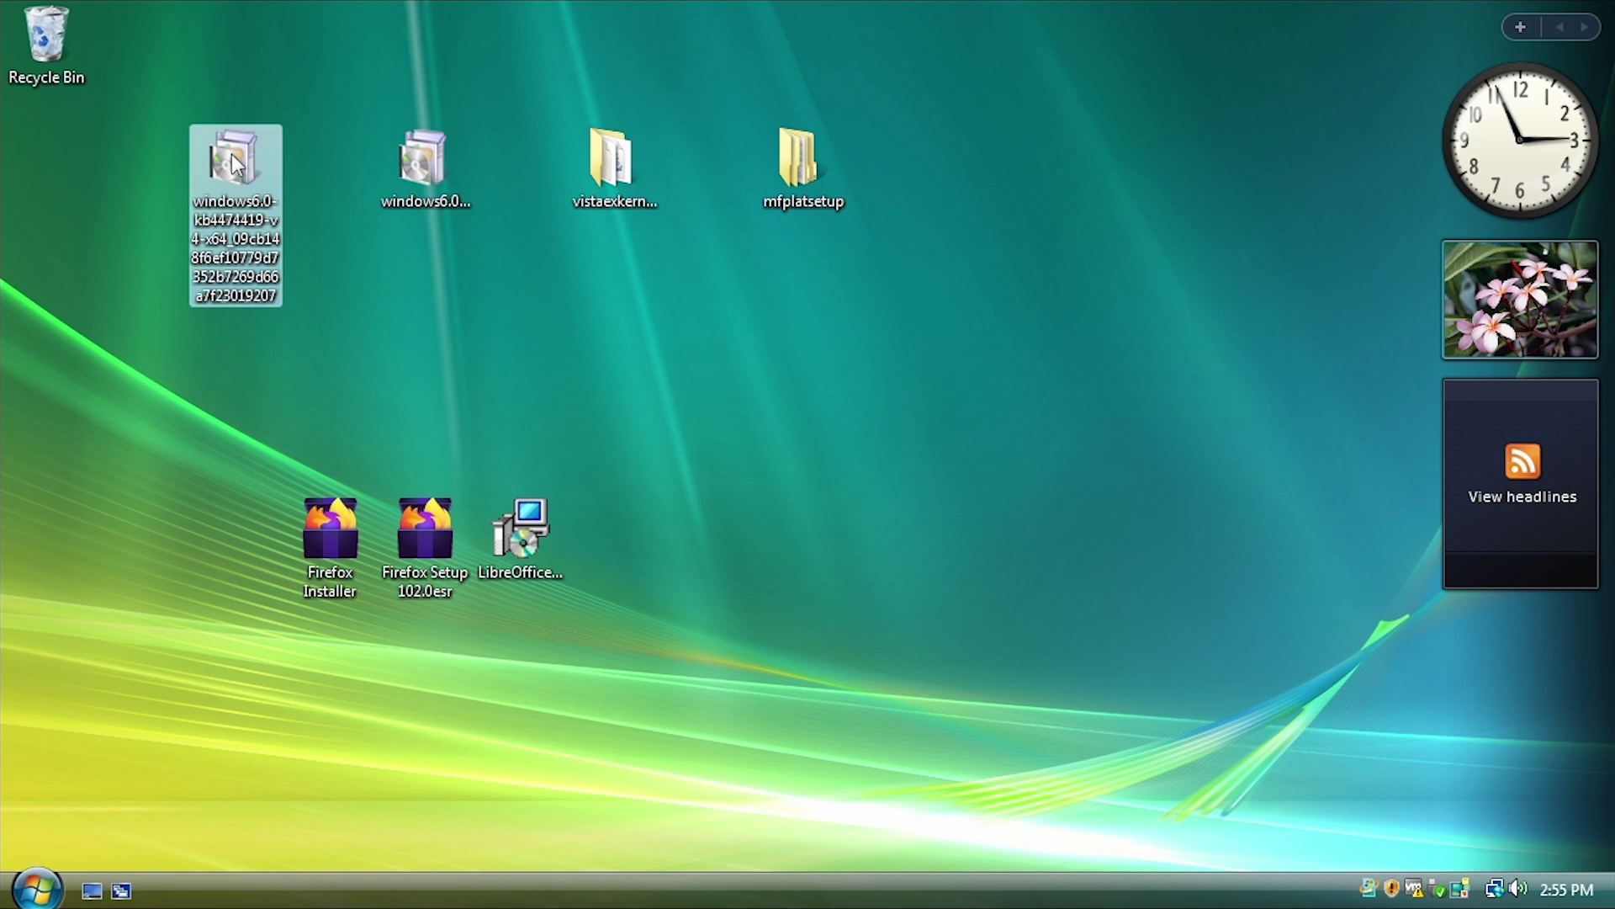
pyautogui.doubleClick(232, 156)
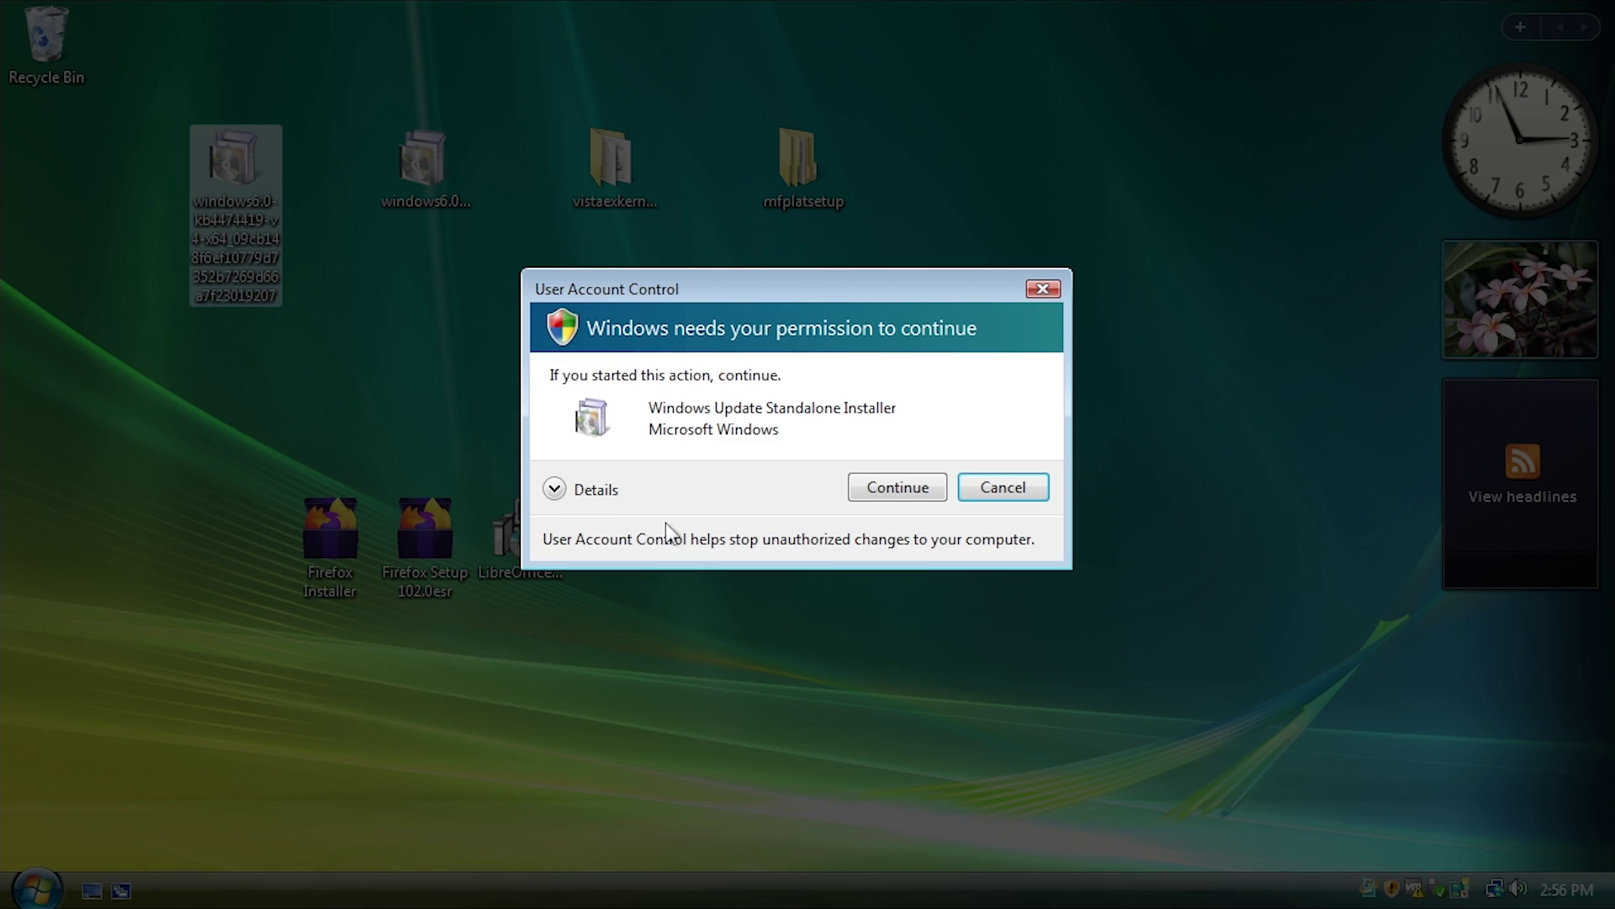
pyautogui.click(917, 492)
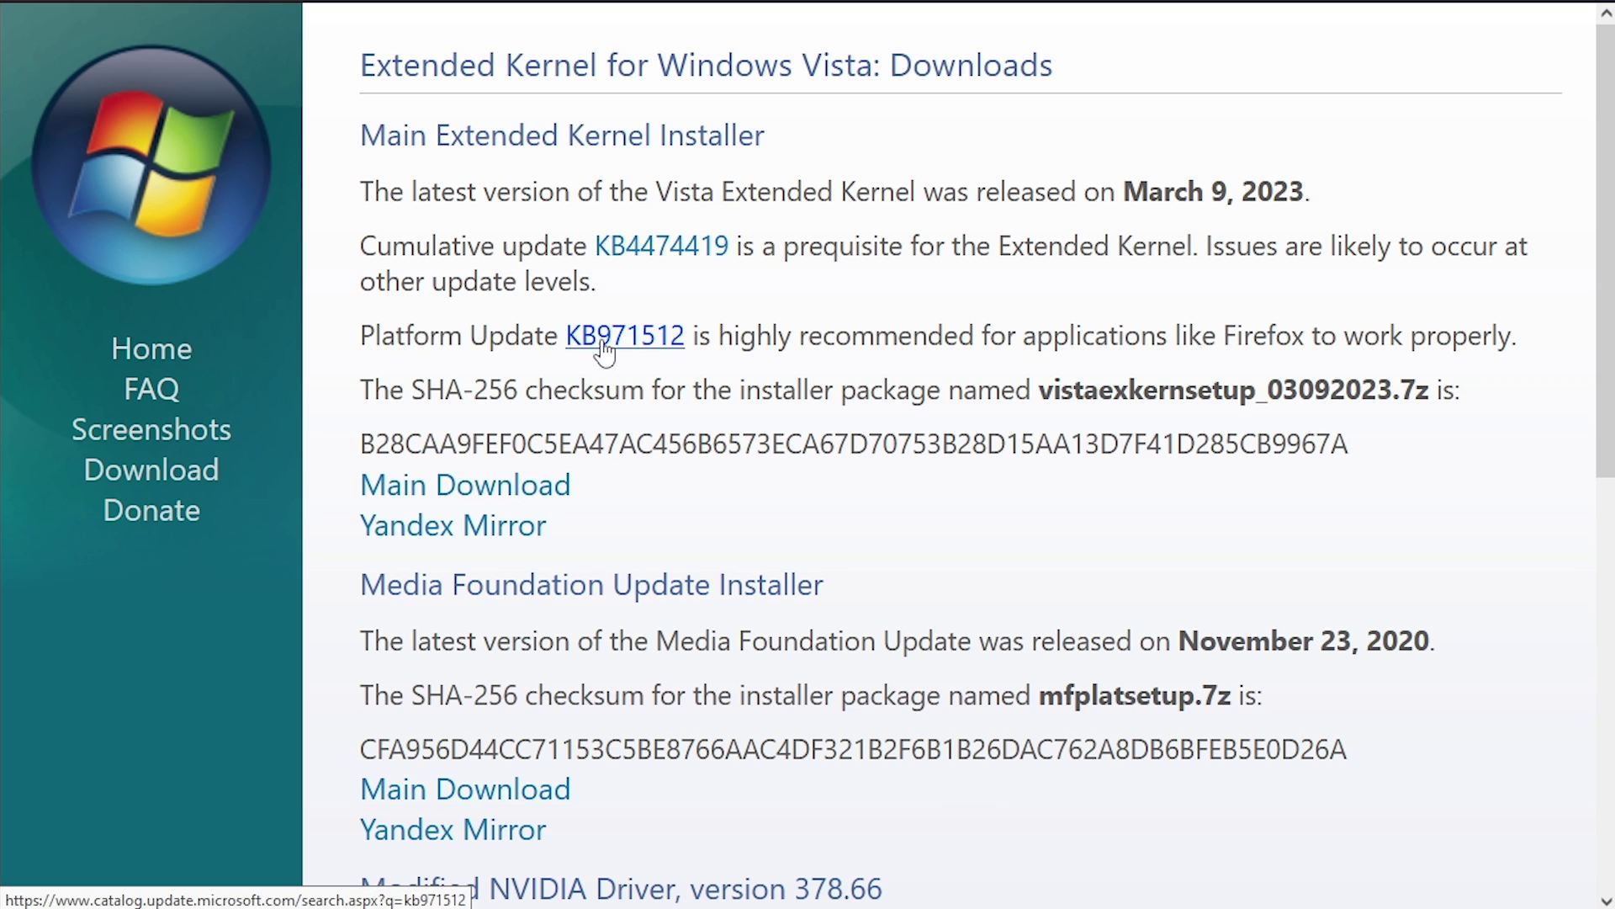
pyautogui.scroll(-2, 622, 340)
pyautogui.moveTo(1040, 196); pyautogui.dragTo(1260, 198)
pyautogui.click(816, 288)
pyautogui.scroll(-4, 816, 288)
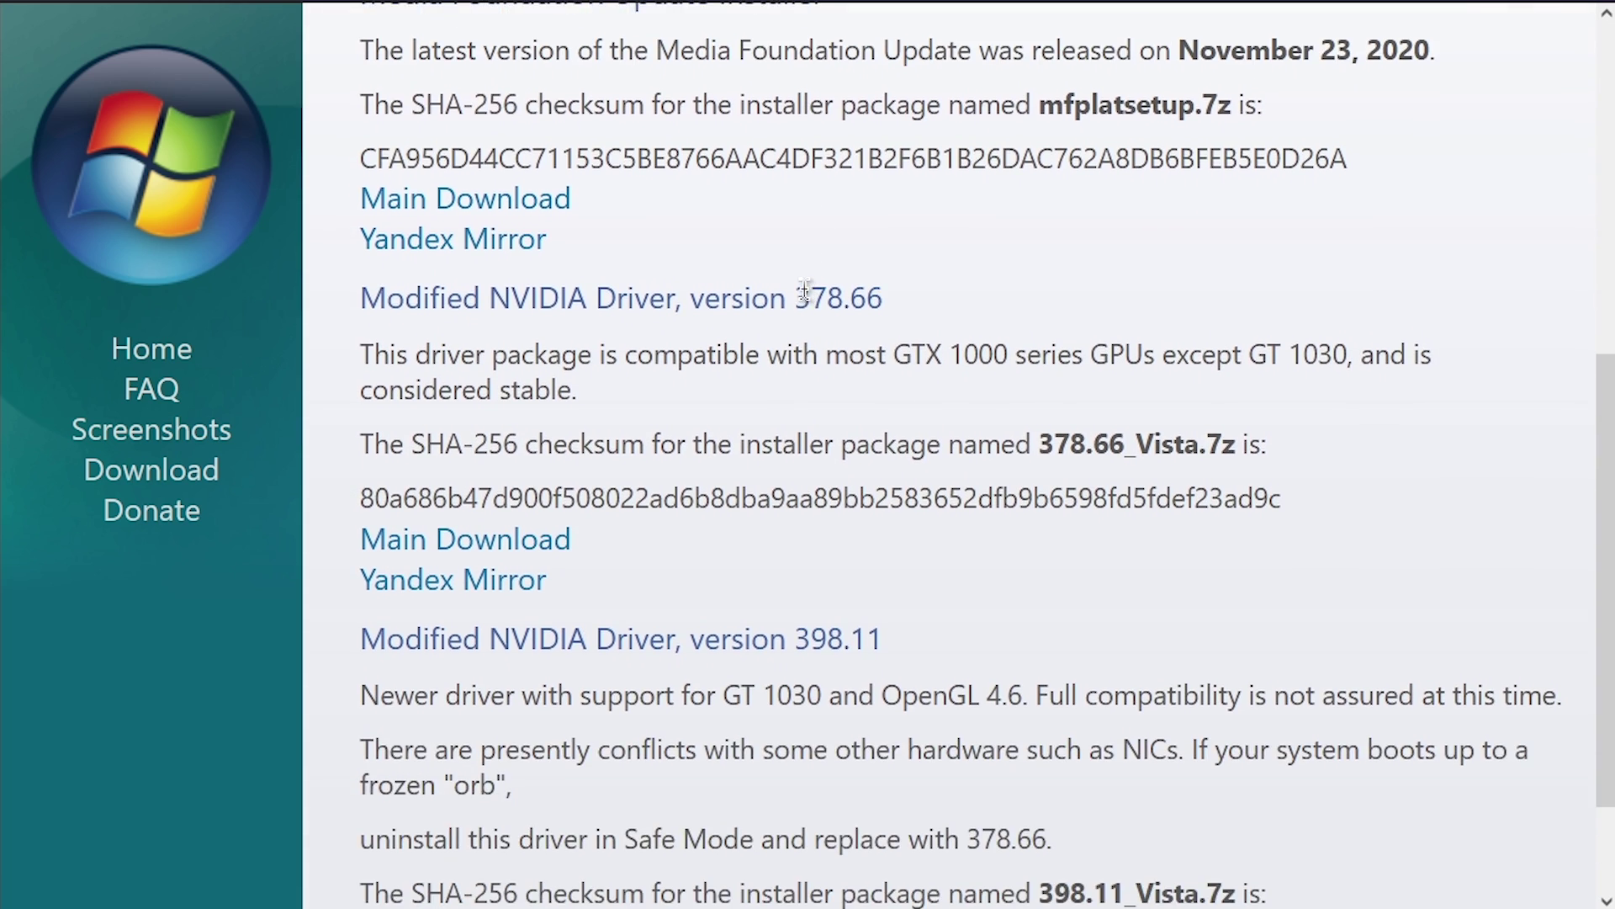
pyautogui.scroll(2, 724, 219)
pyautogui.scroll(-2, 648, 156)
pyautogui.scroll(3, 685, 660)
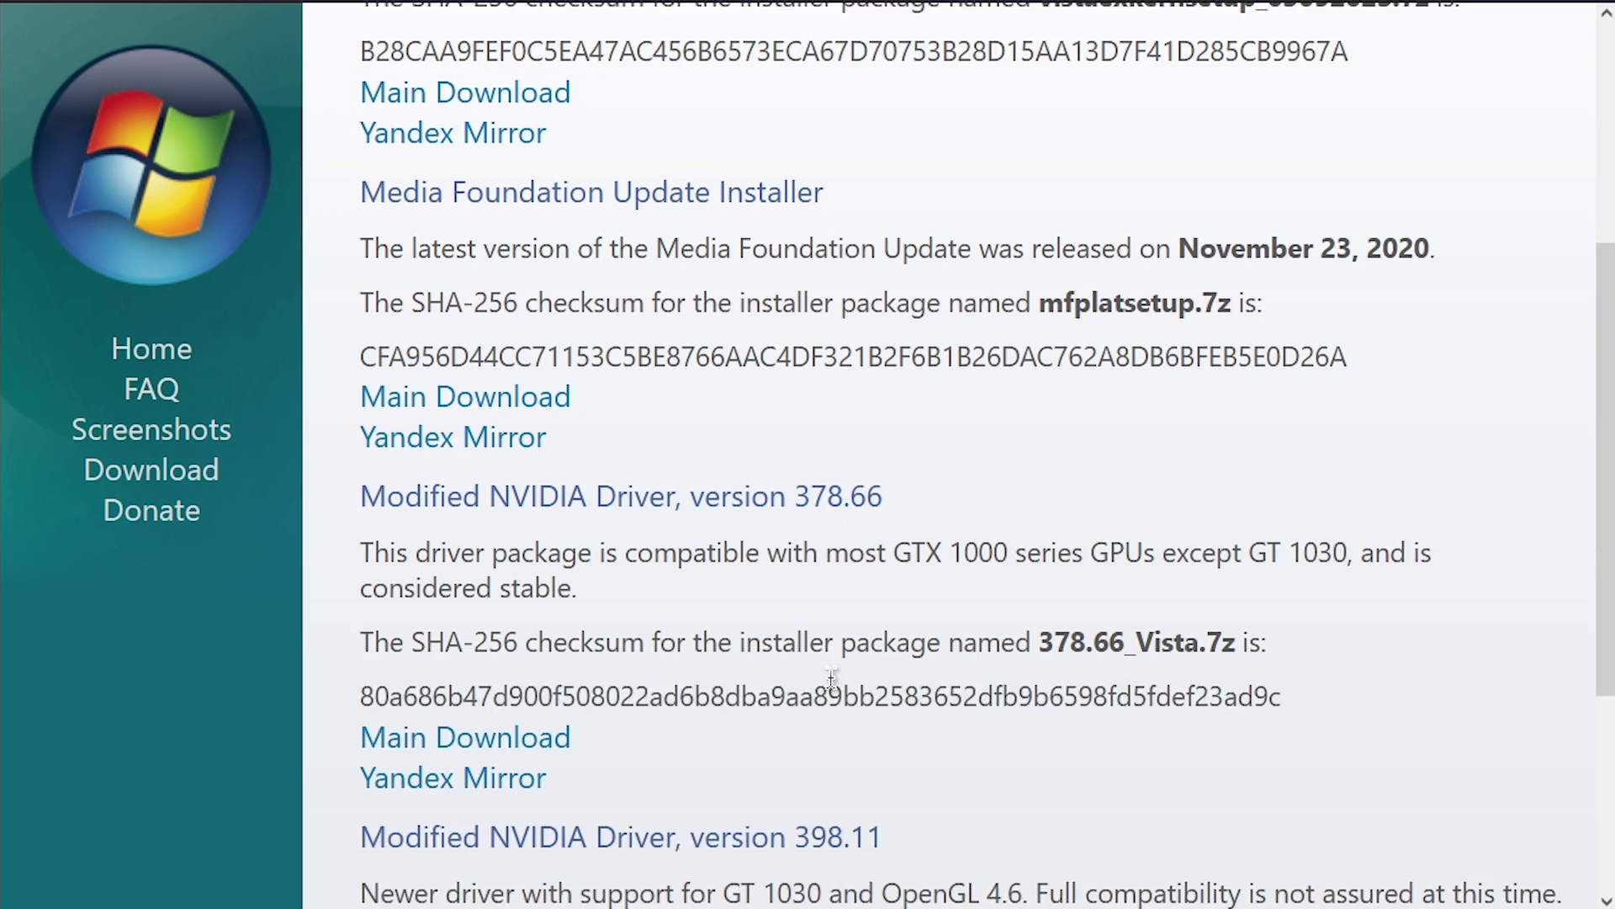
pyautogui.scroll(-2, 721, 472)
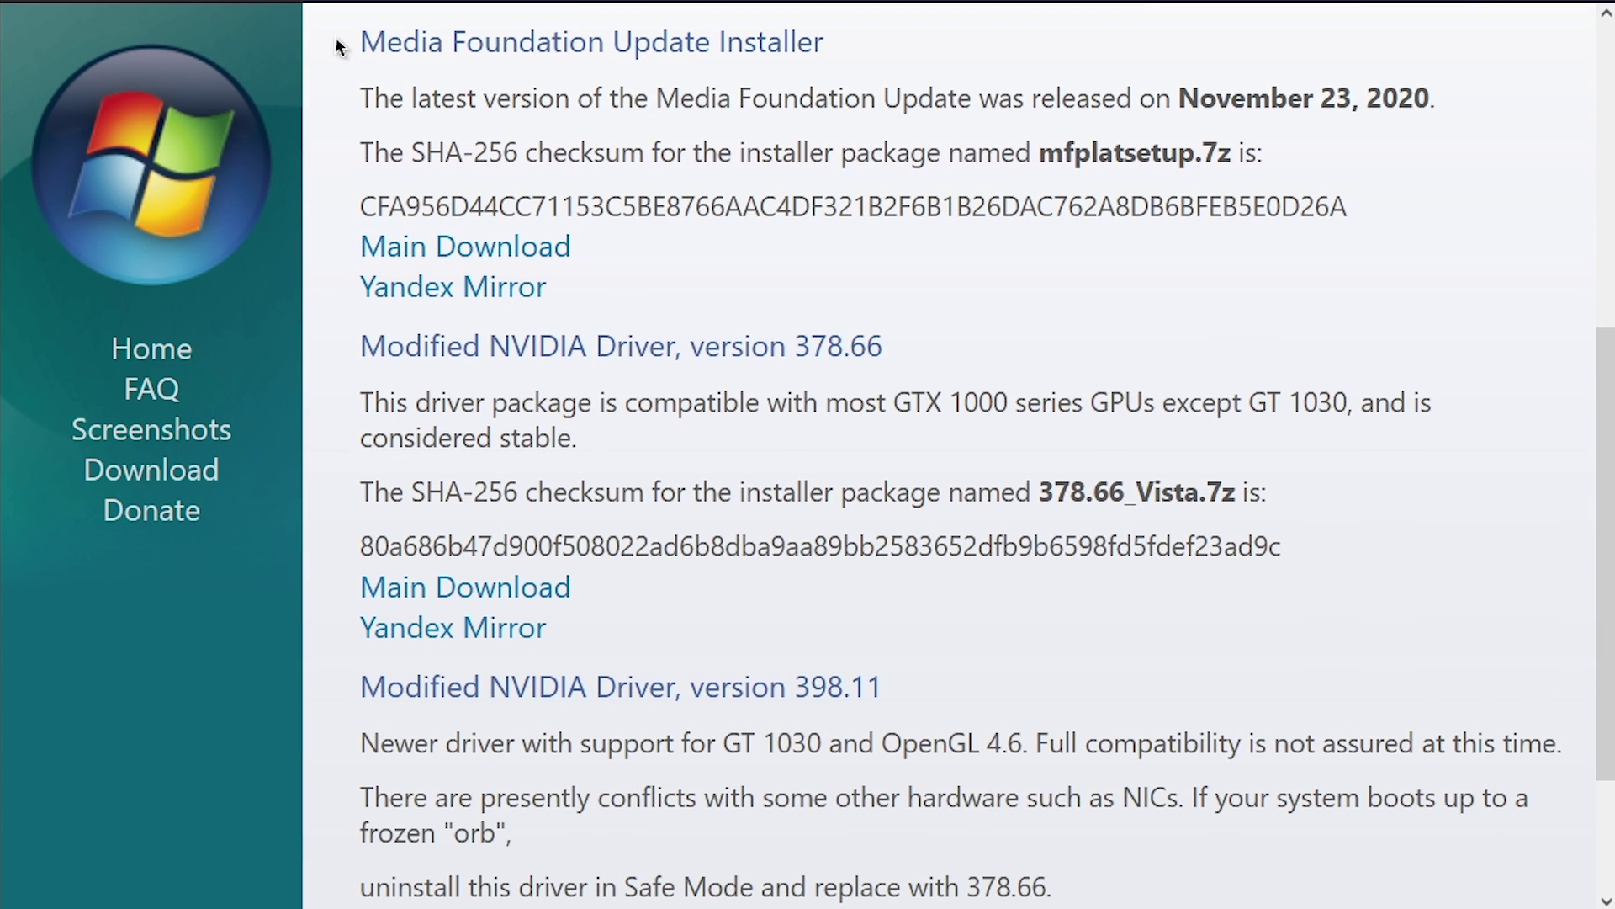
pyautogui.moveTo(360, 42); pyautogui.dragTo(712, 49)
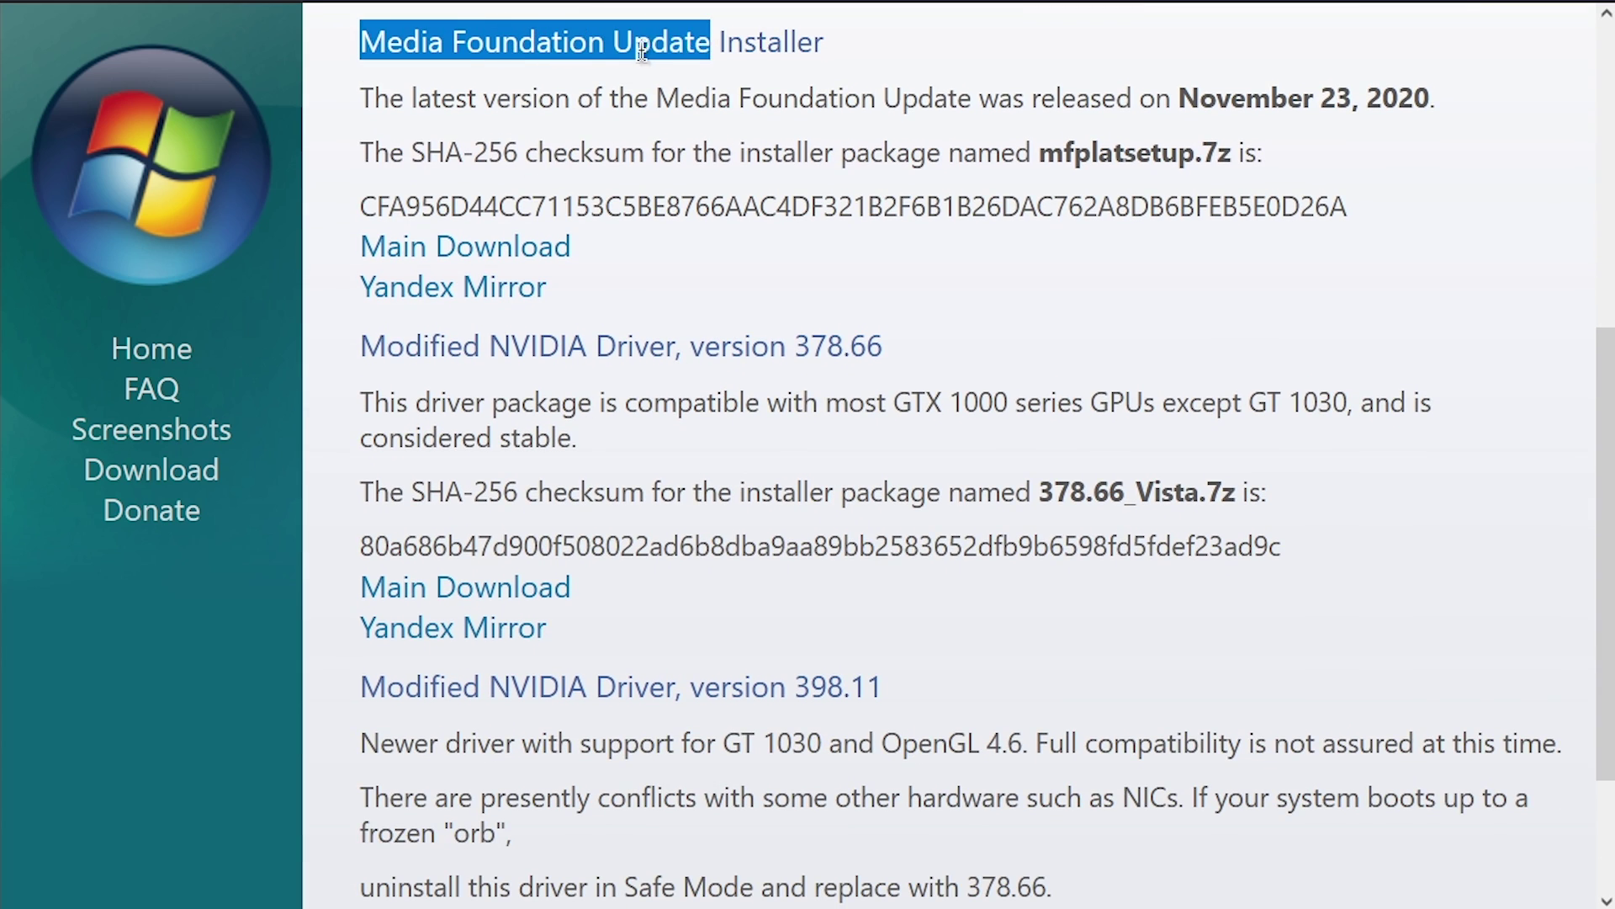
pyautogui.click(711, 48)
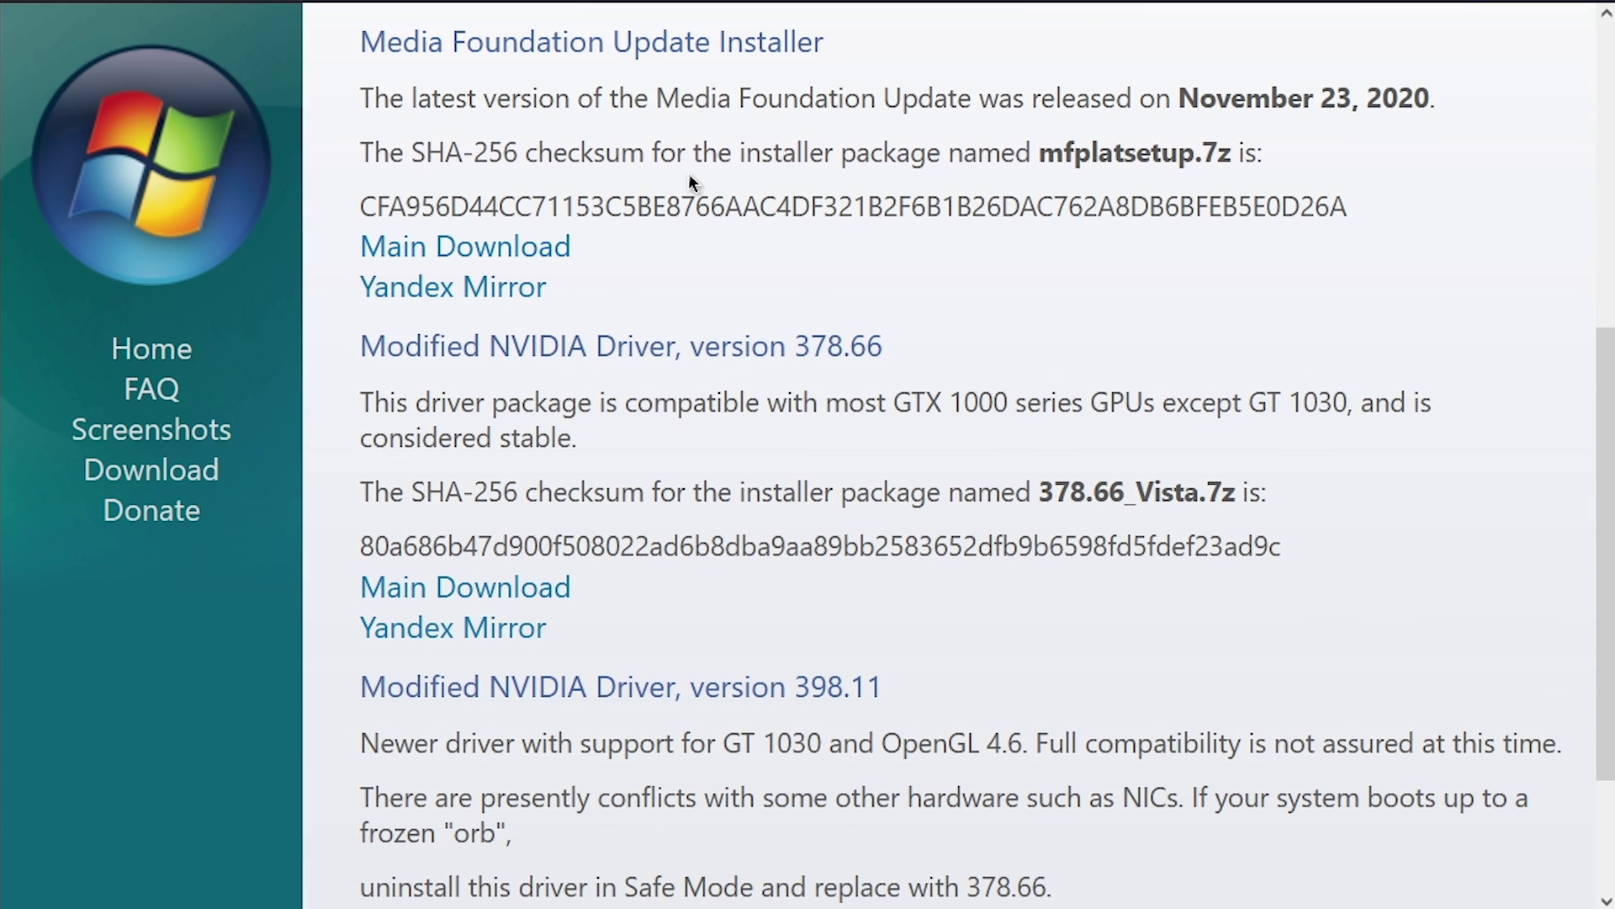
pyautogui.scroll(-2, 689, 174)
pyautogui.moveTo(489, 152); pyautogui.dragTo(683, 153)
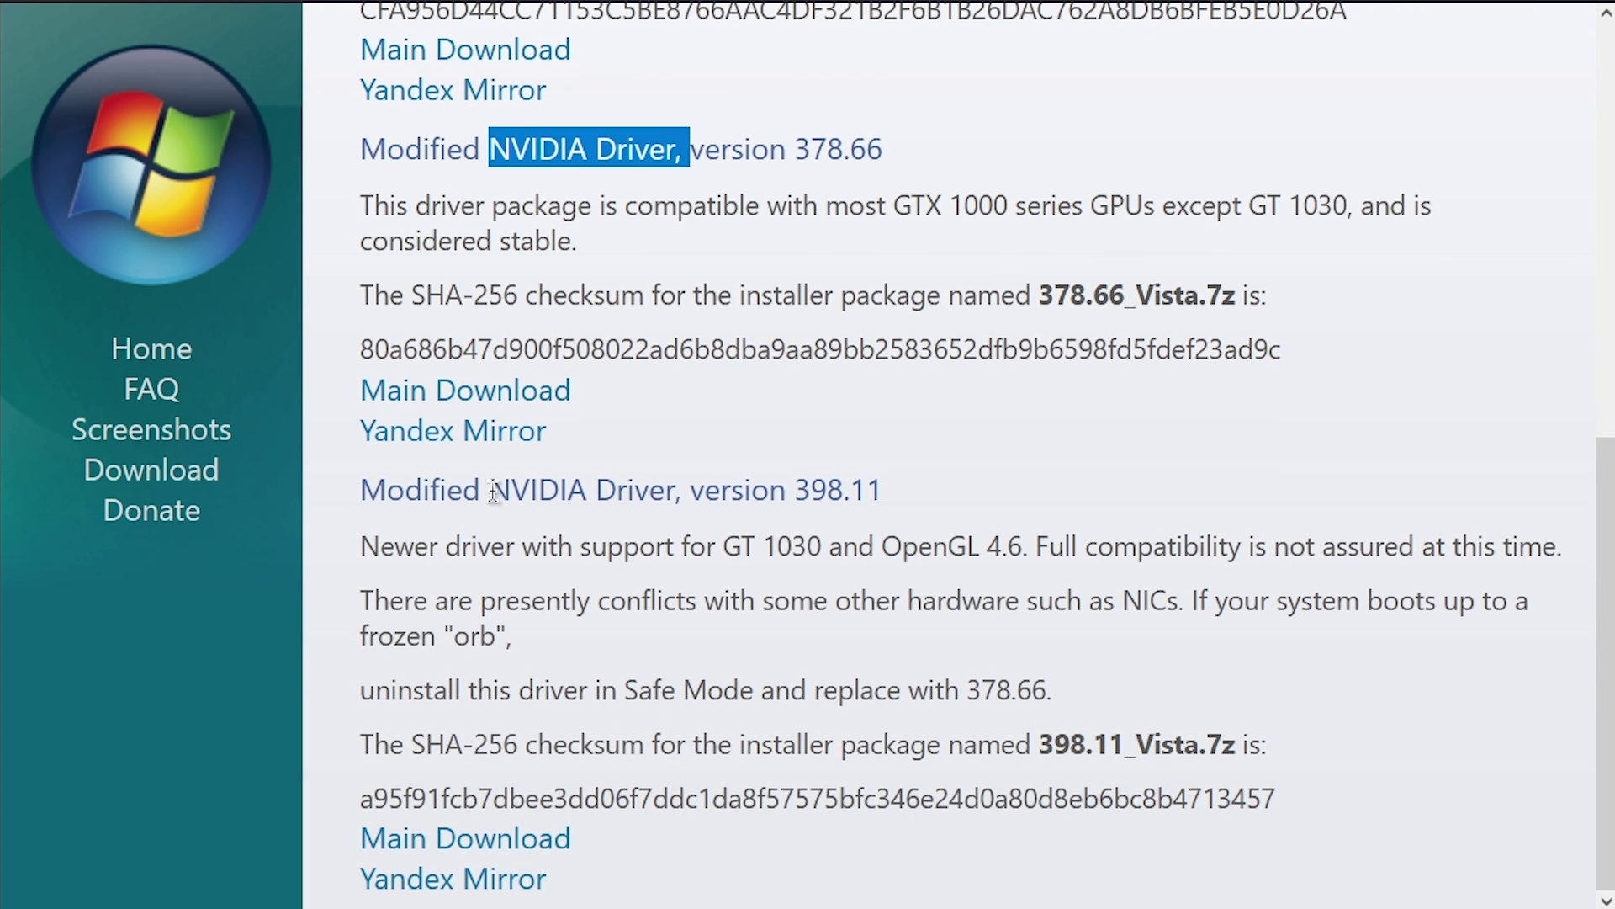
pyautogui.moveTo(489, 490); pyautogui.dragTo(670, 488)
pyautogui.click(671, 487)
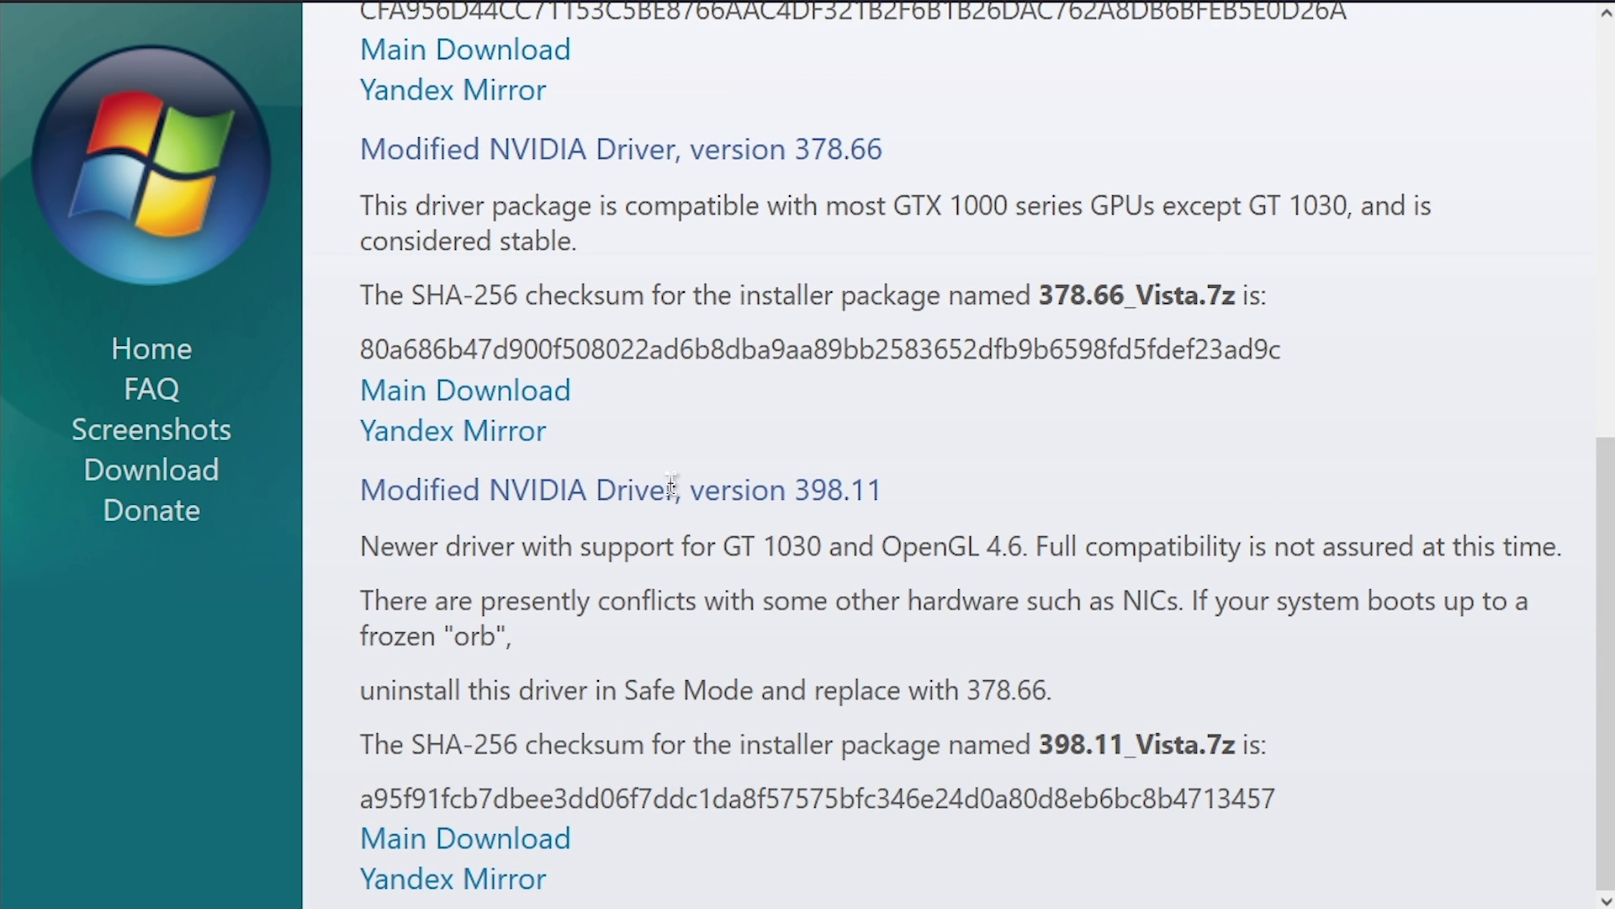
pyautogui.moveTo(515, 637); pyautogui.dragTo(510, 166)
pyautogui.click(509, 166)
pyautogui.scroll(8, 756, 365)
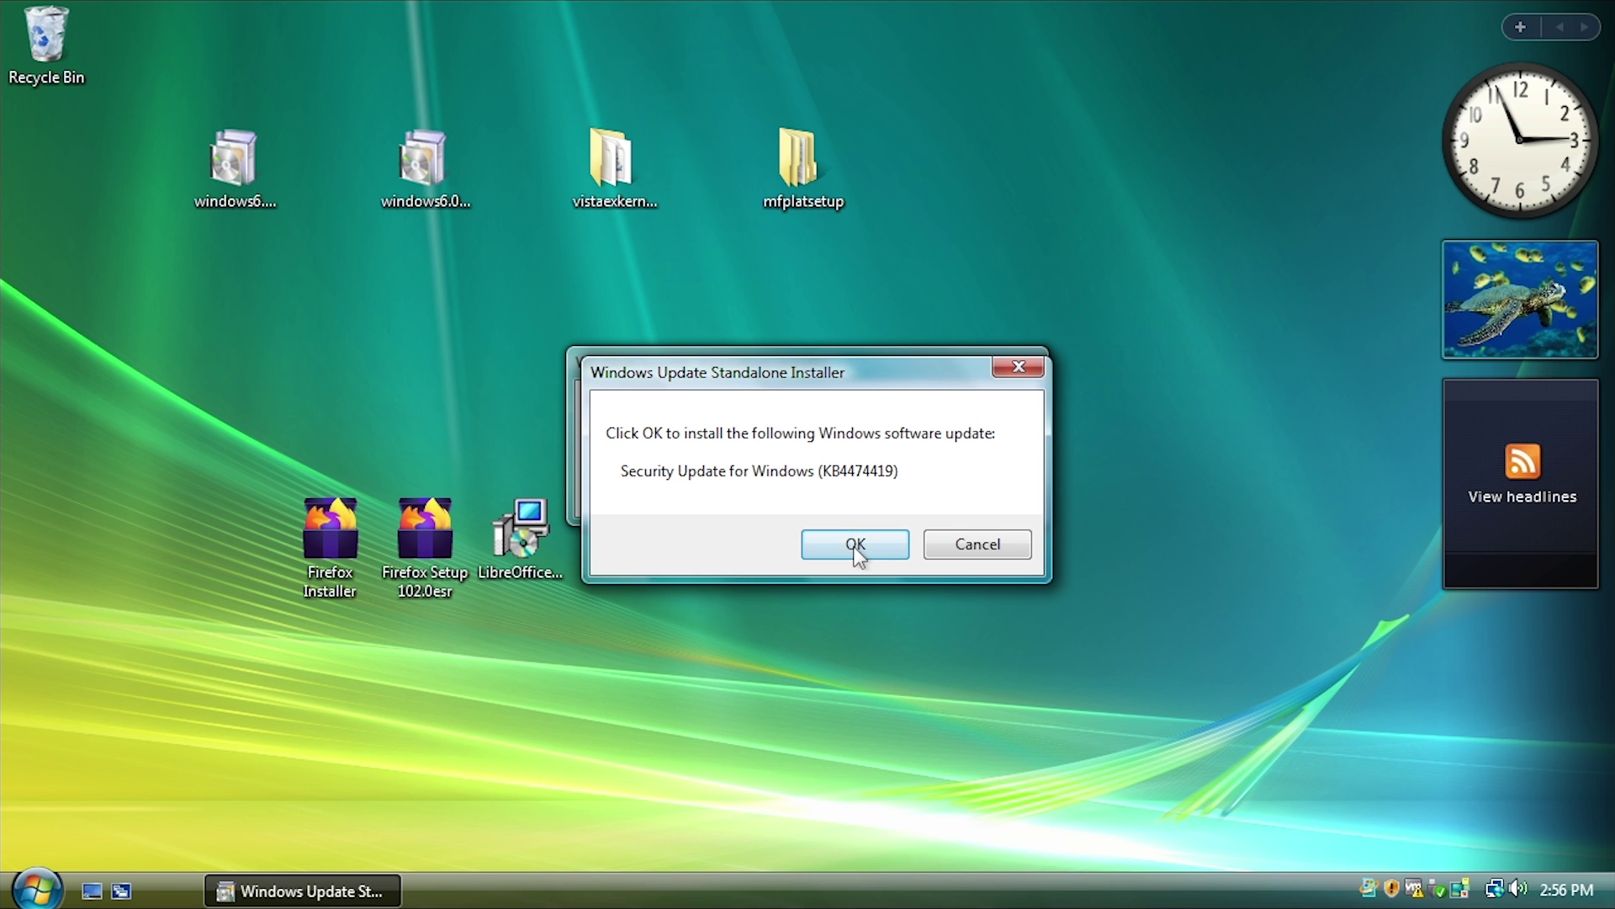
# Step: Confirm the pending update install, run KB971512, and open the vistaexkernsetup_03092023 folder
pyautogui.click(851, 545)
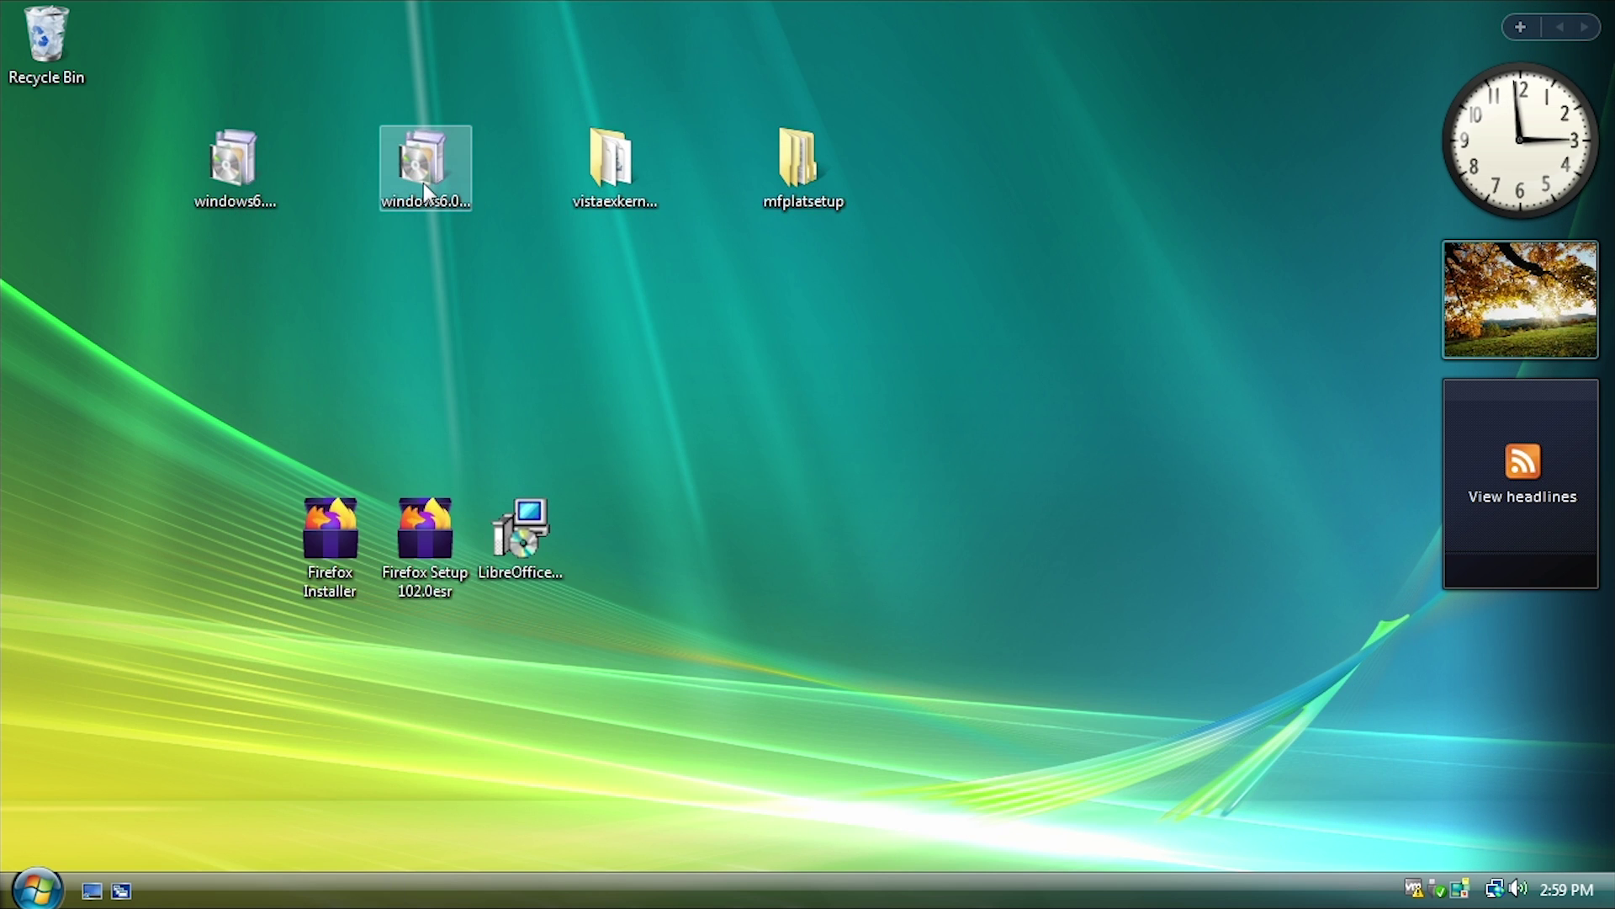
pyautogui.doubleClick(422, 183)
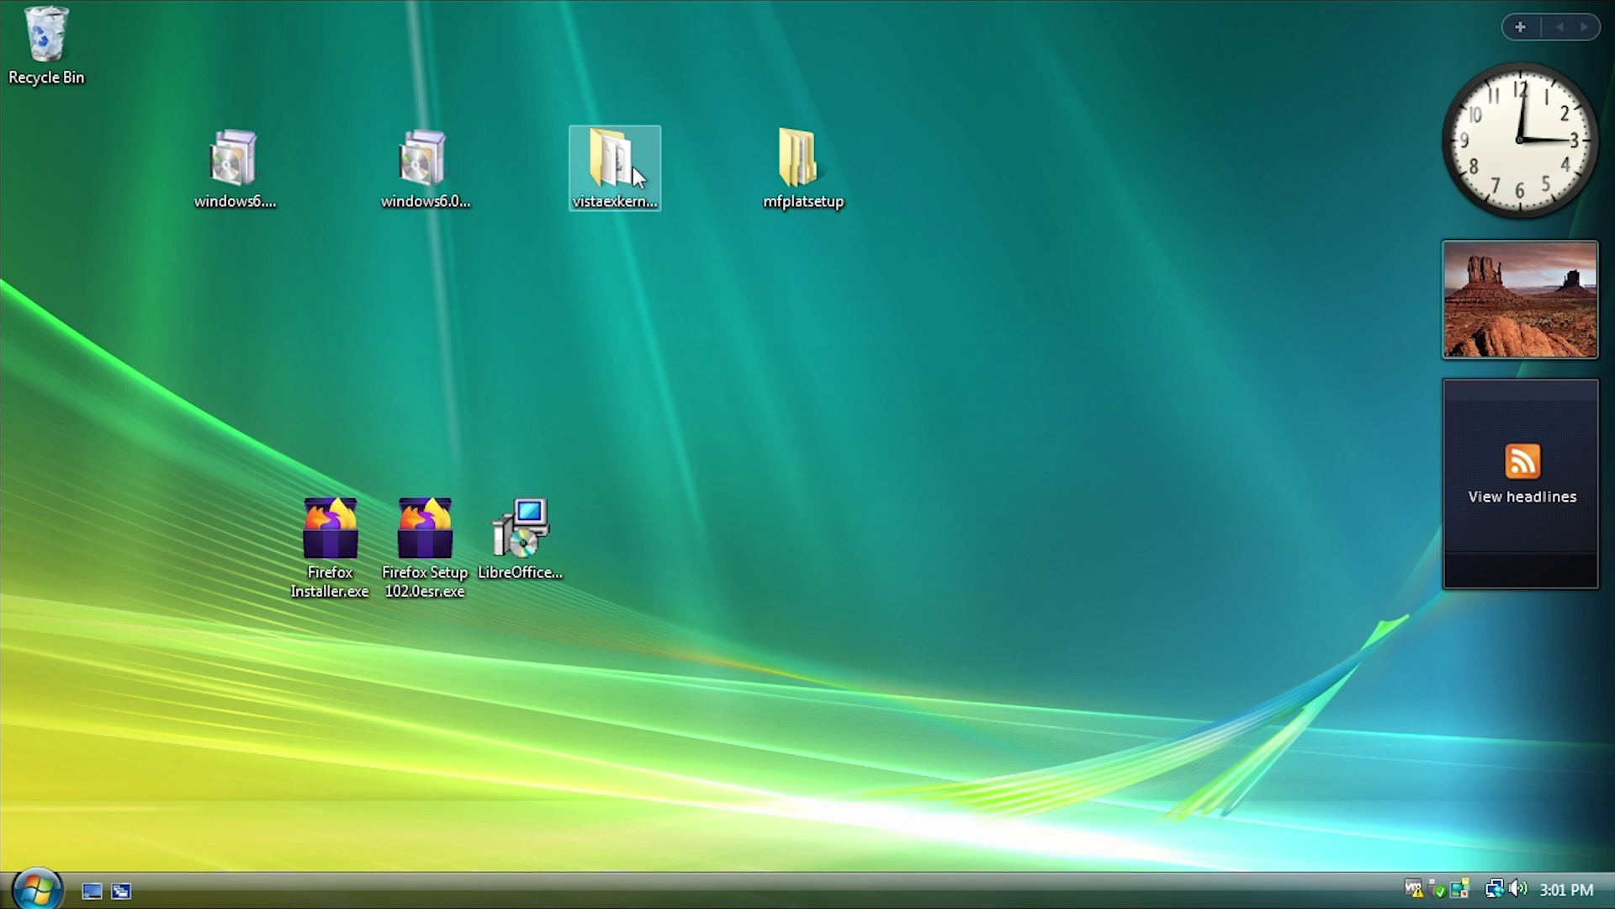
pyautogui.doubleClick(632, 166)
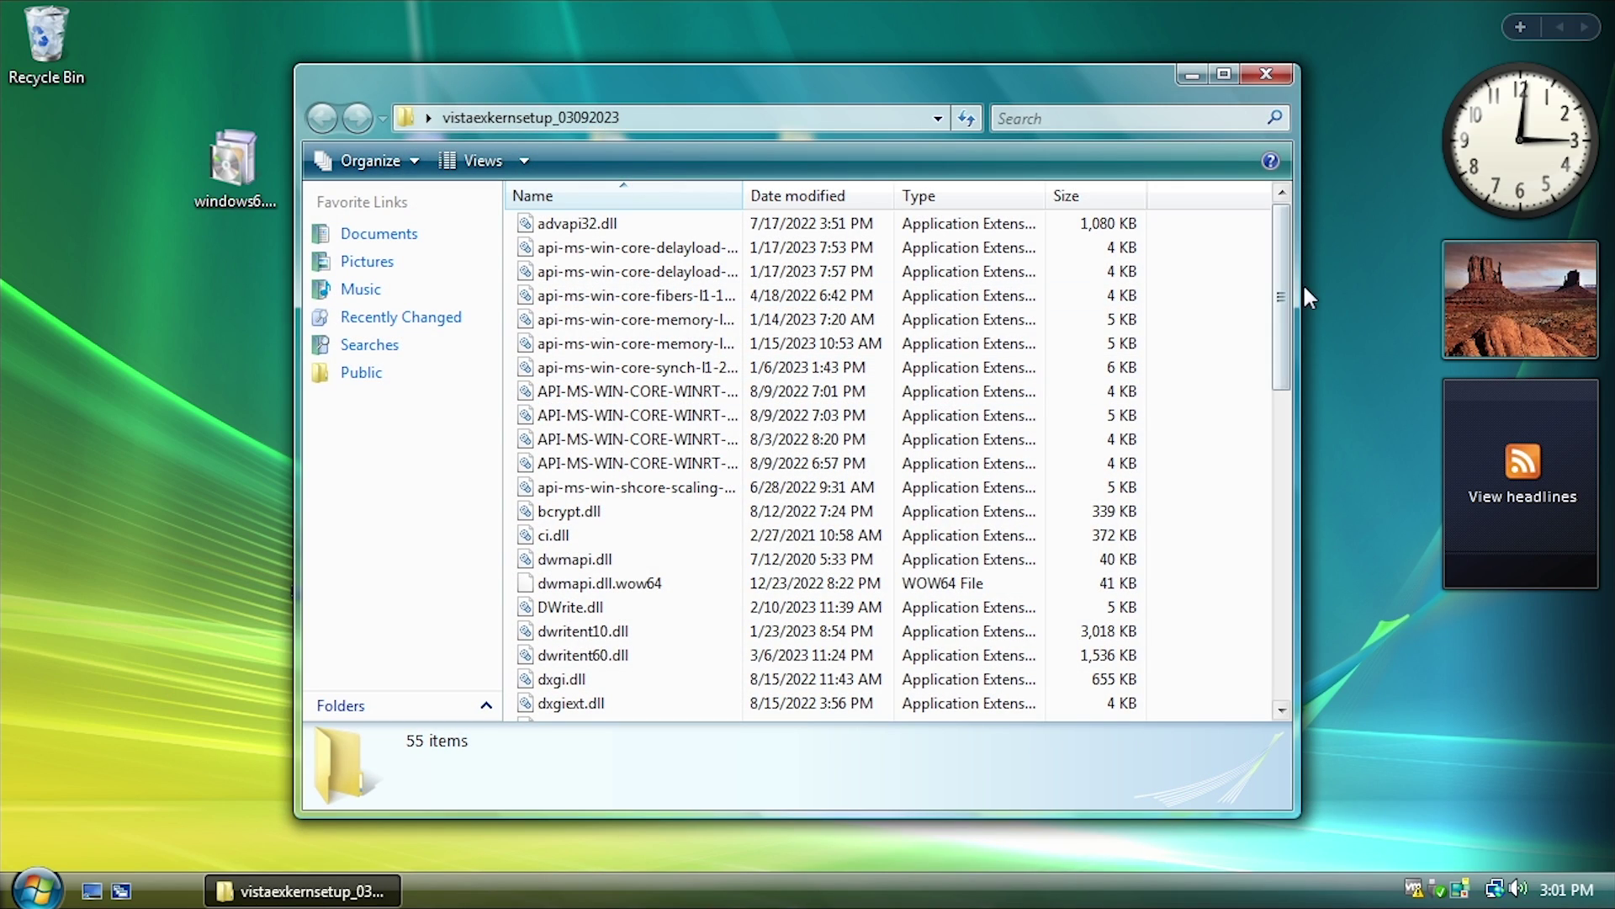
pyautogui.moveTo(1287, 257); pyautogui.dragTo(1282, 505)
# Step: Run setup.exe as administrator and take the Extended Kernel setup through to completion
pyautogui.click(597, 462)
pyautogui.rightClick(598, 462)
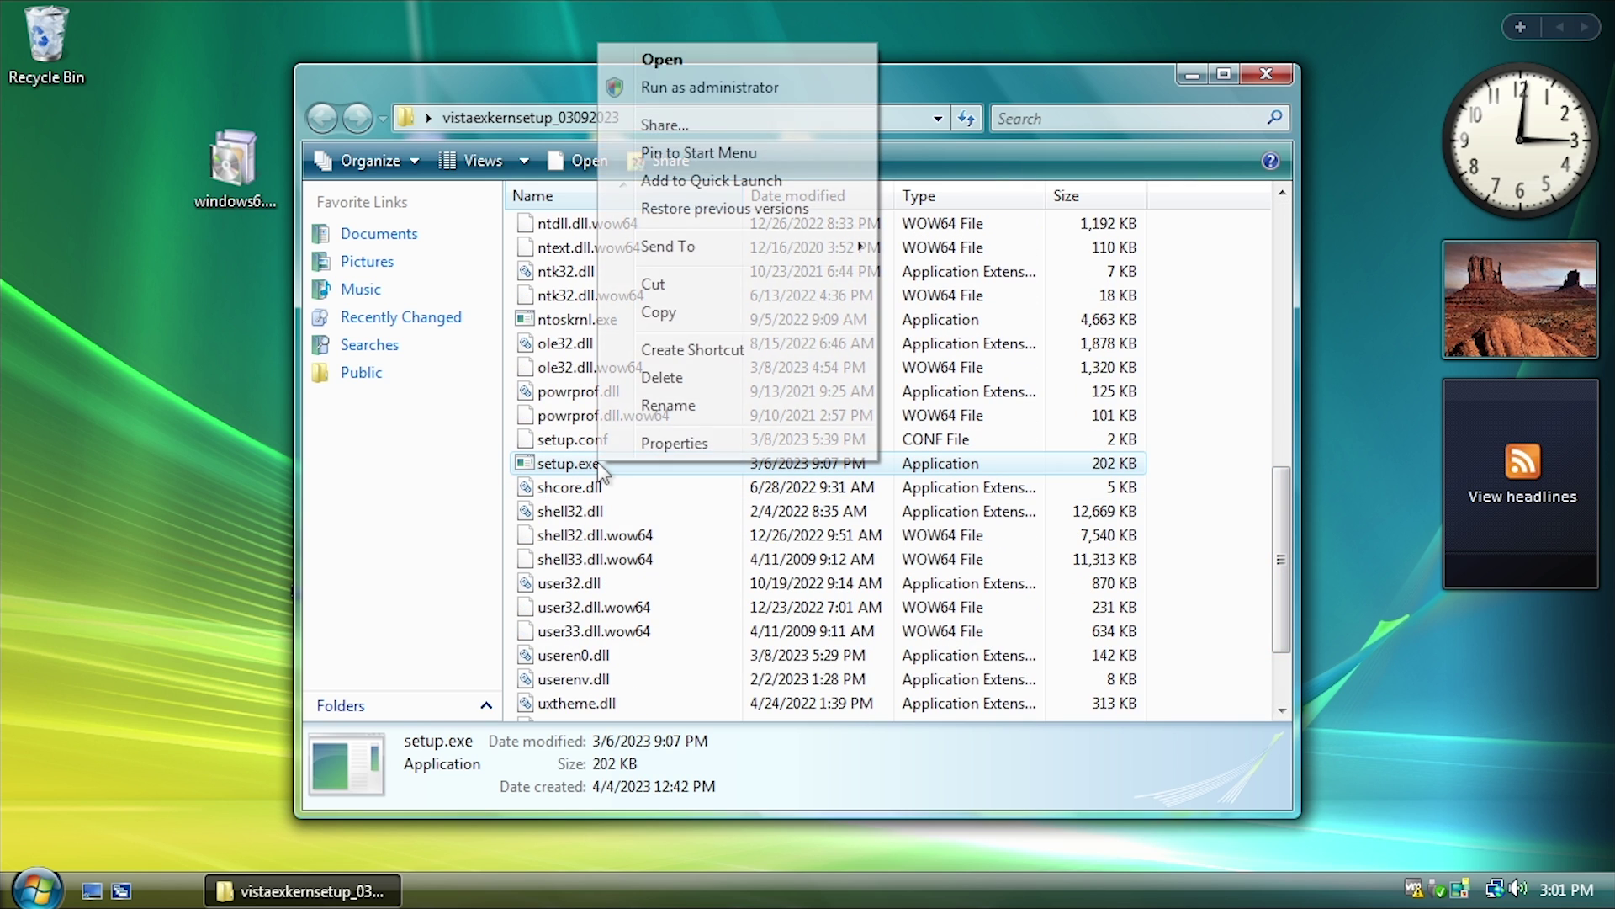
pyautogui.click(638, 100)
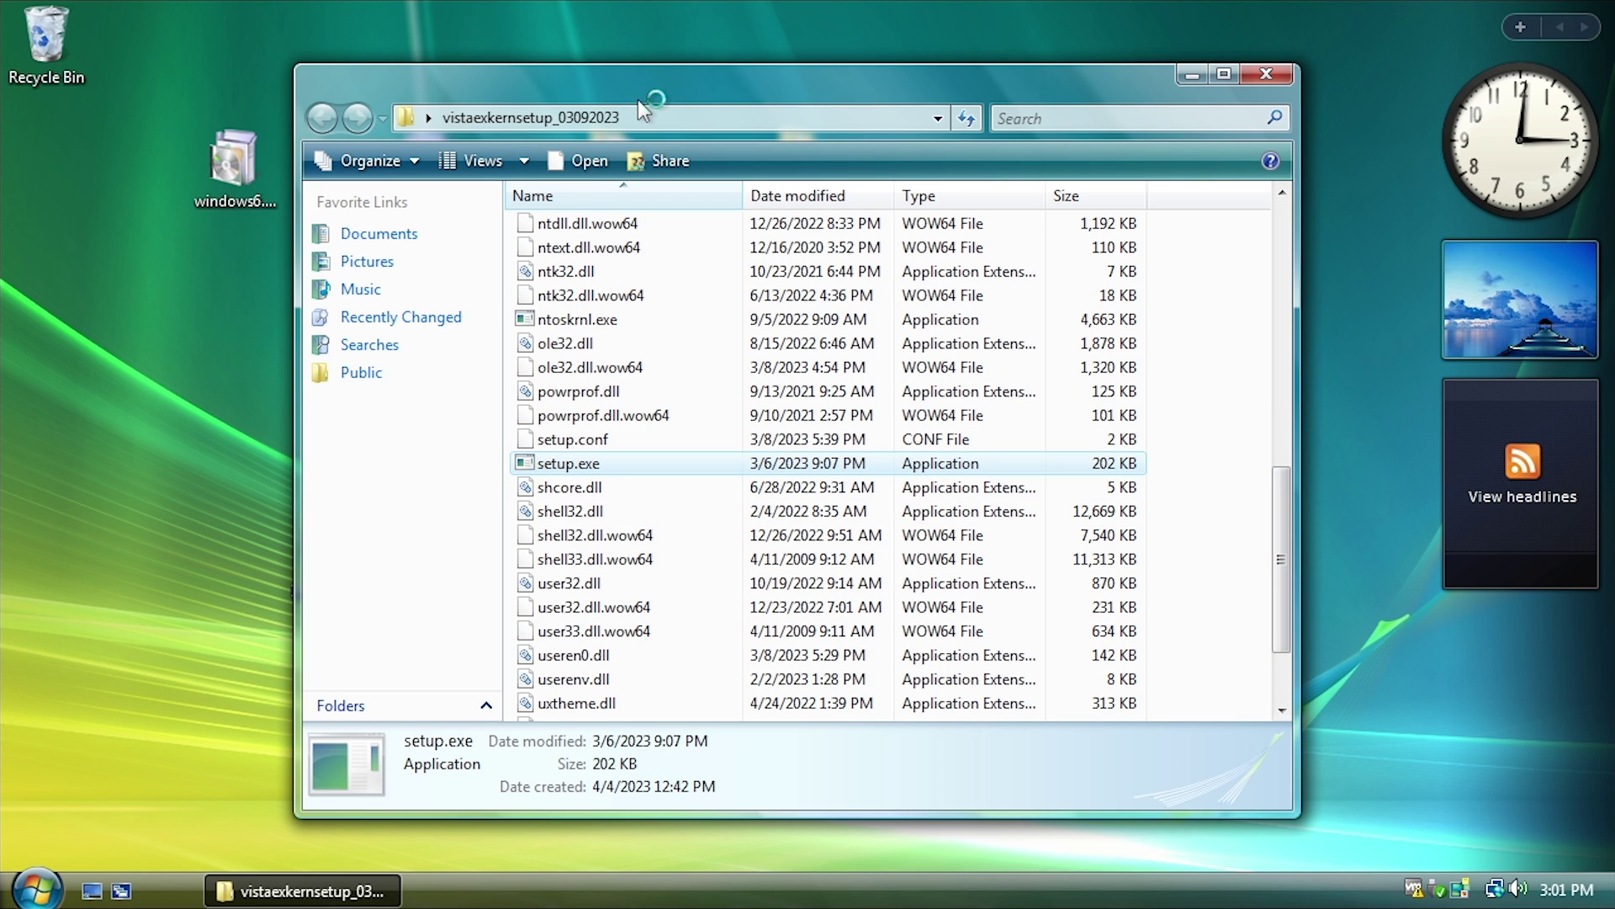
pyautogui.click(593, 508)
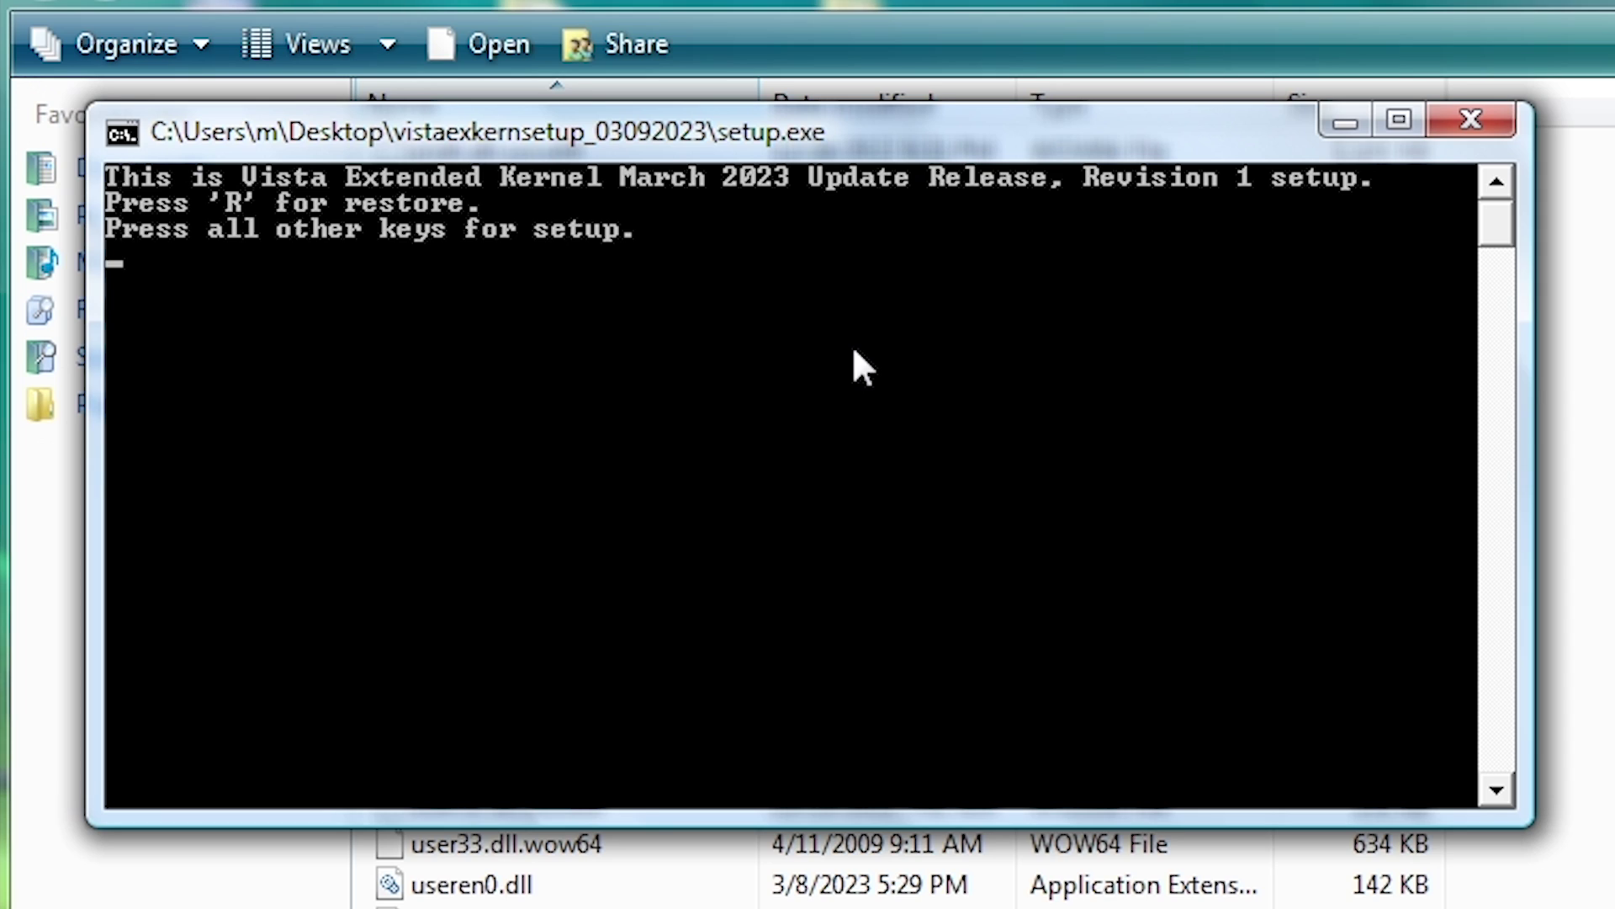
pyautogui.press('Return')
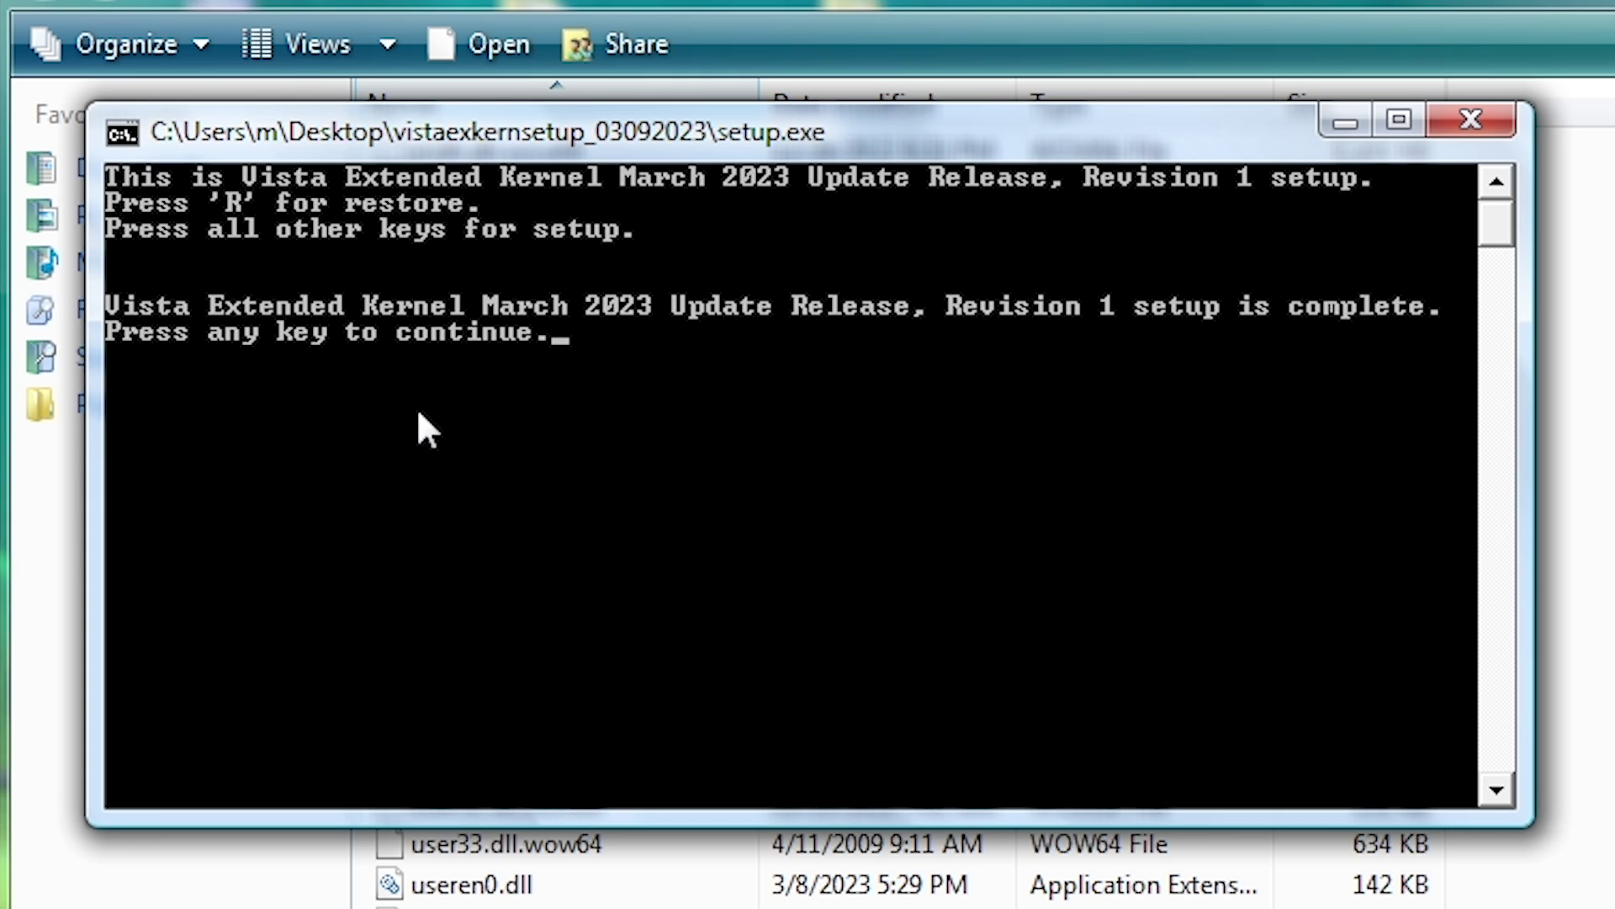
pyautogui.press('Return')
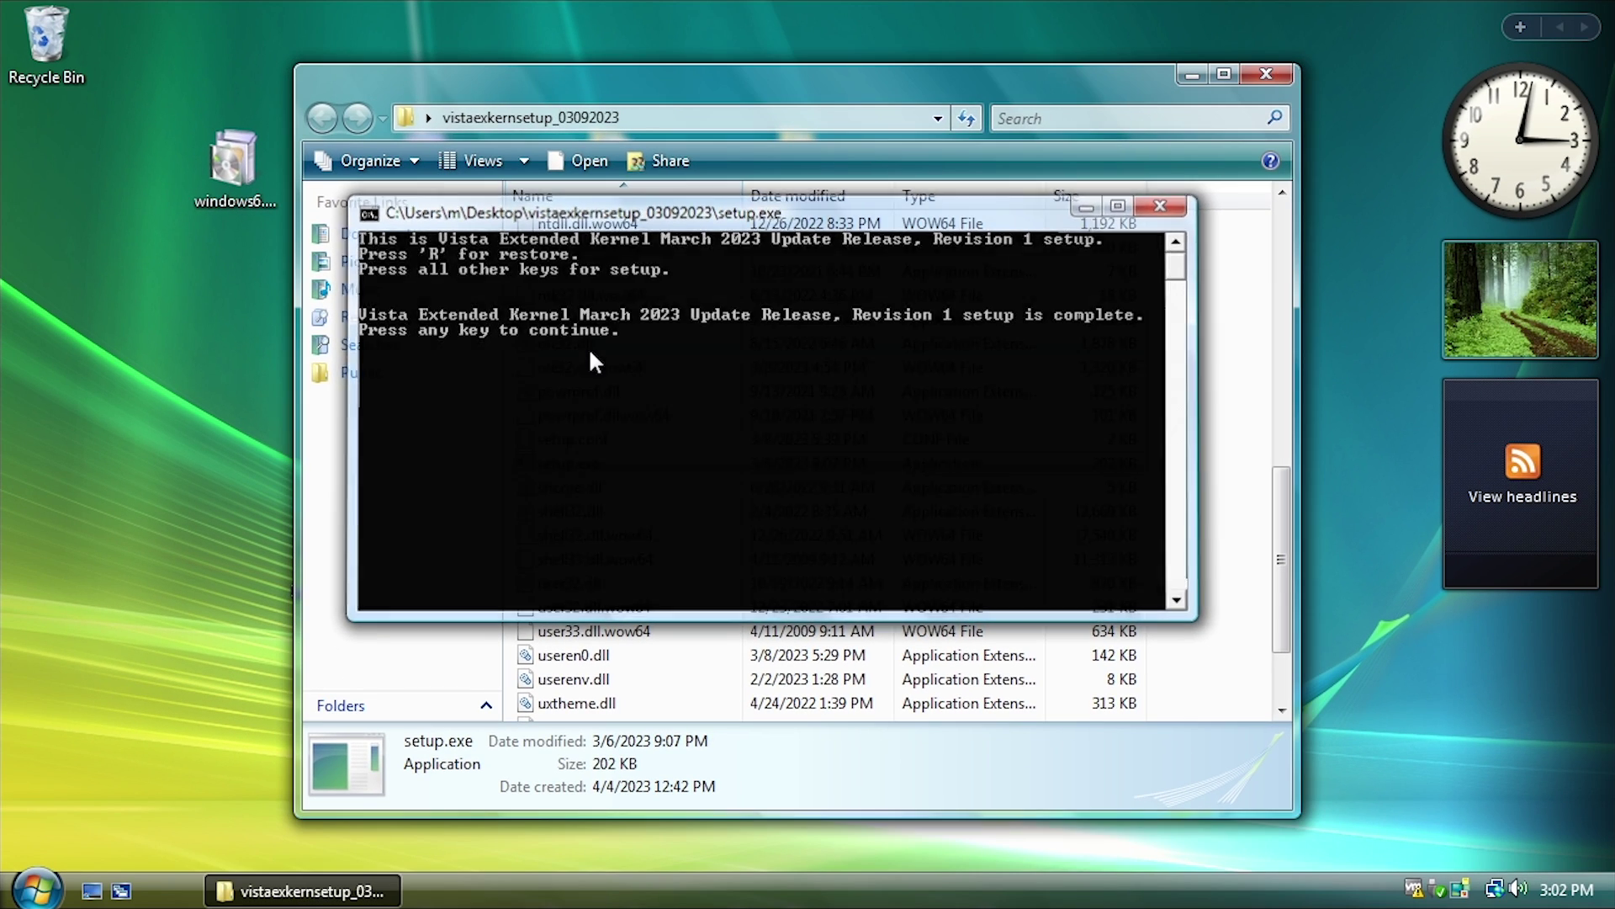
# Step: Close the kernel setup folder and open the nested mfplatsetup folder from the desktop
pyautogui.click(1262, 75)
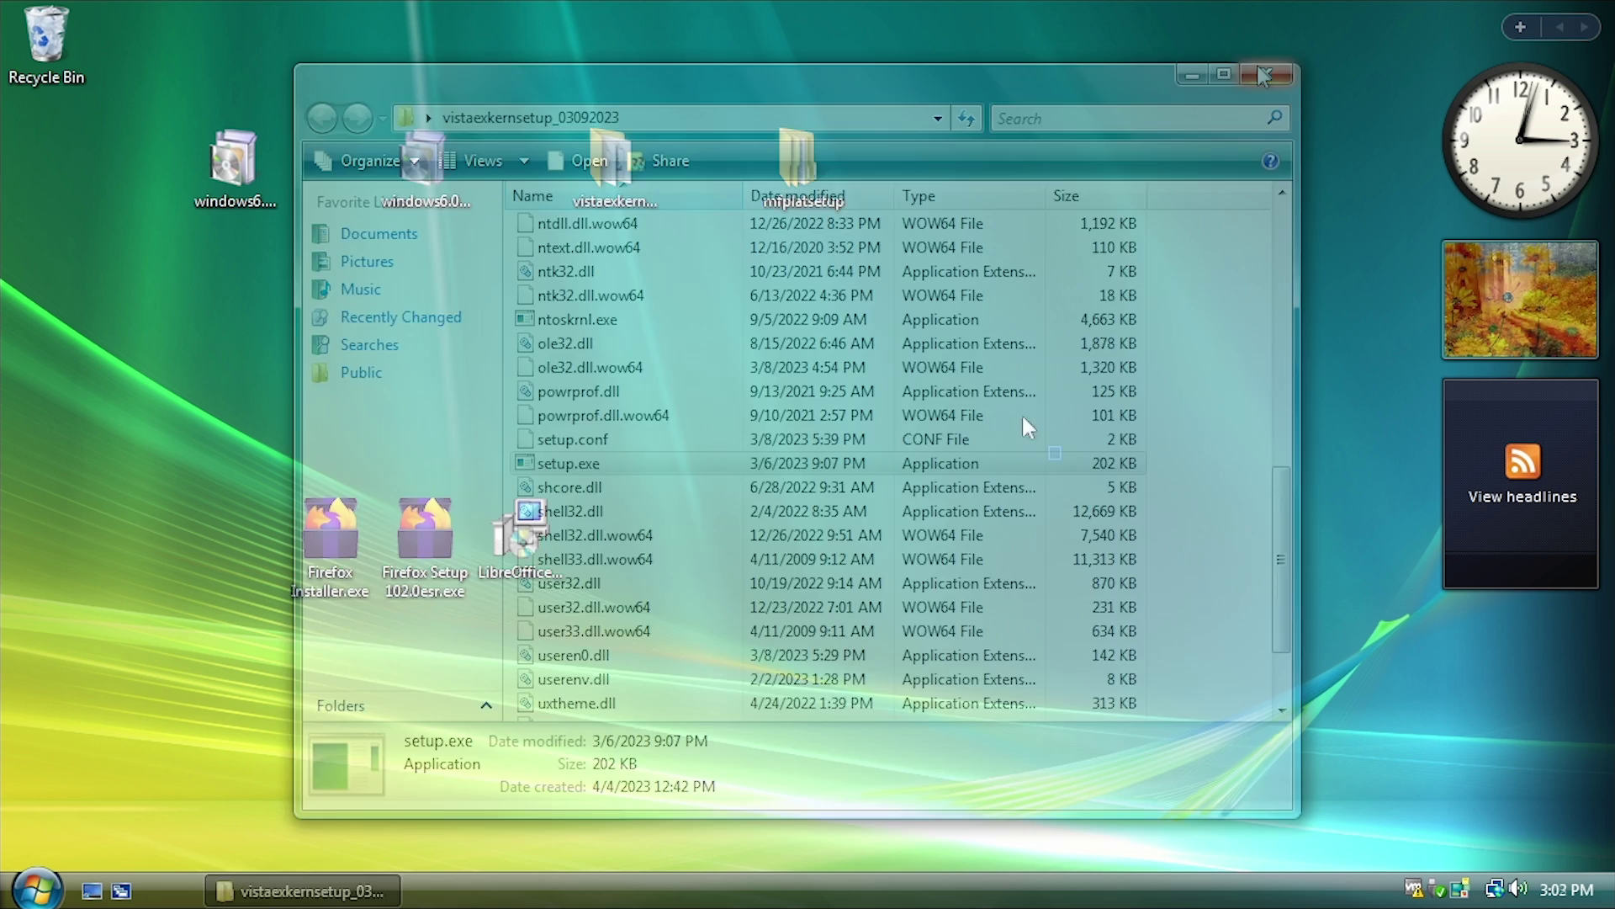
pyautogui.moveTo(1060, 457); pyautogui.dragTo(691, 73)
pyautogui.doubleClick(819, 199)
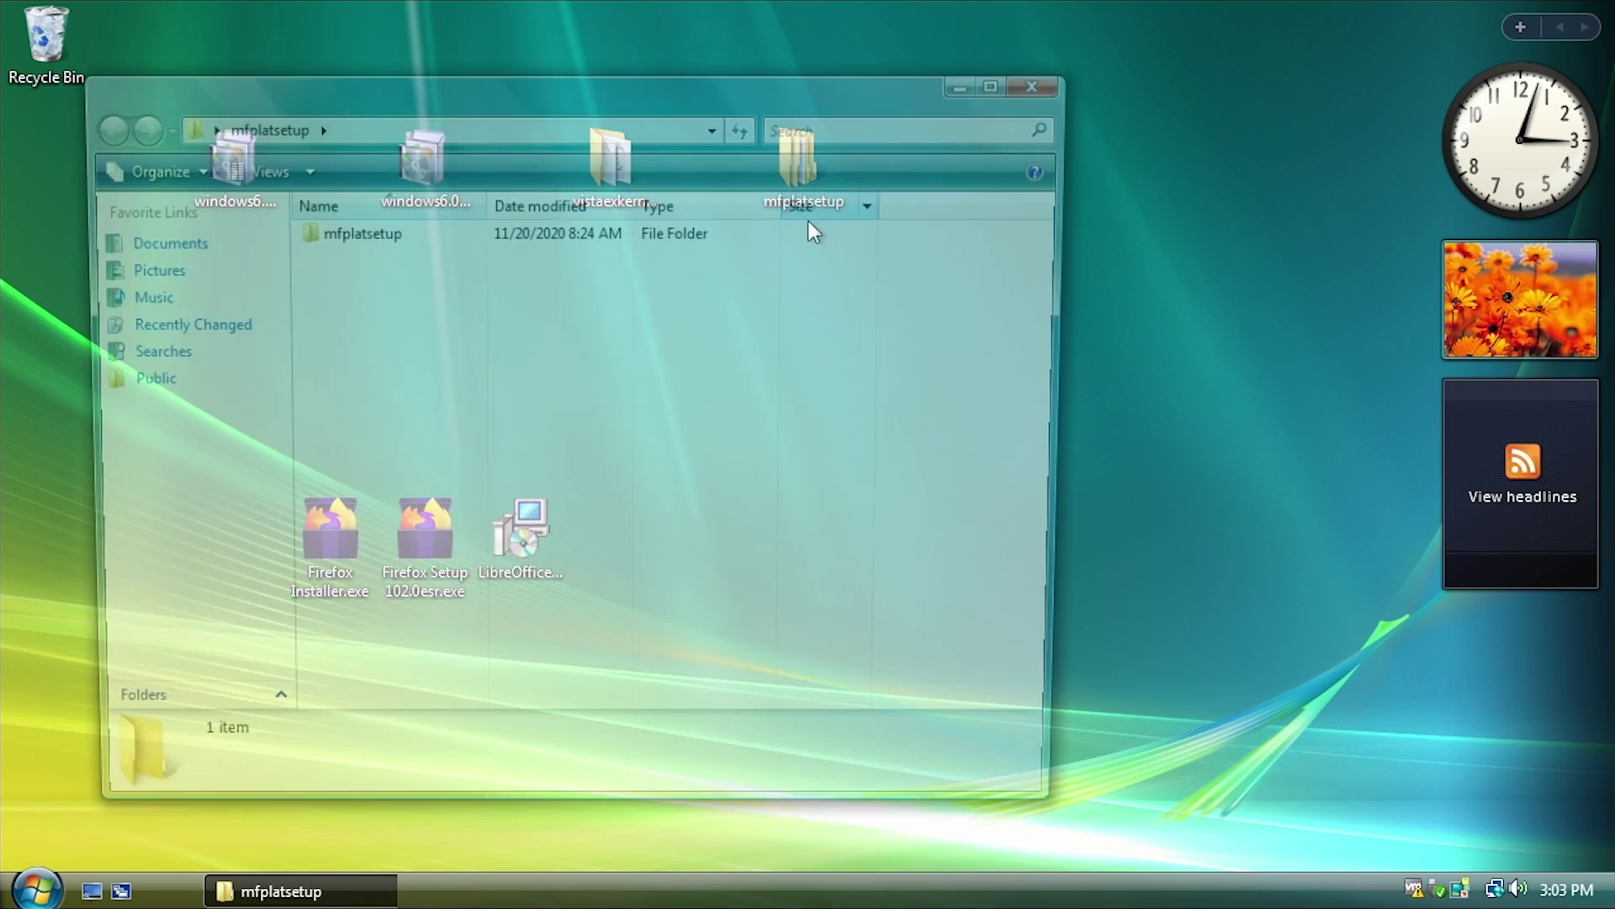
pyautogui.doubleClick(362, 237)
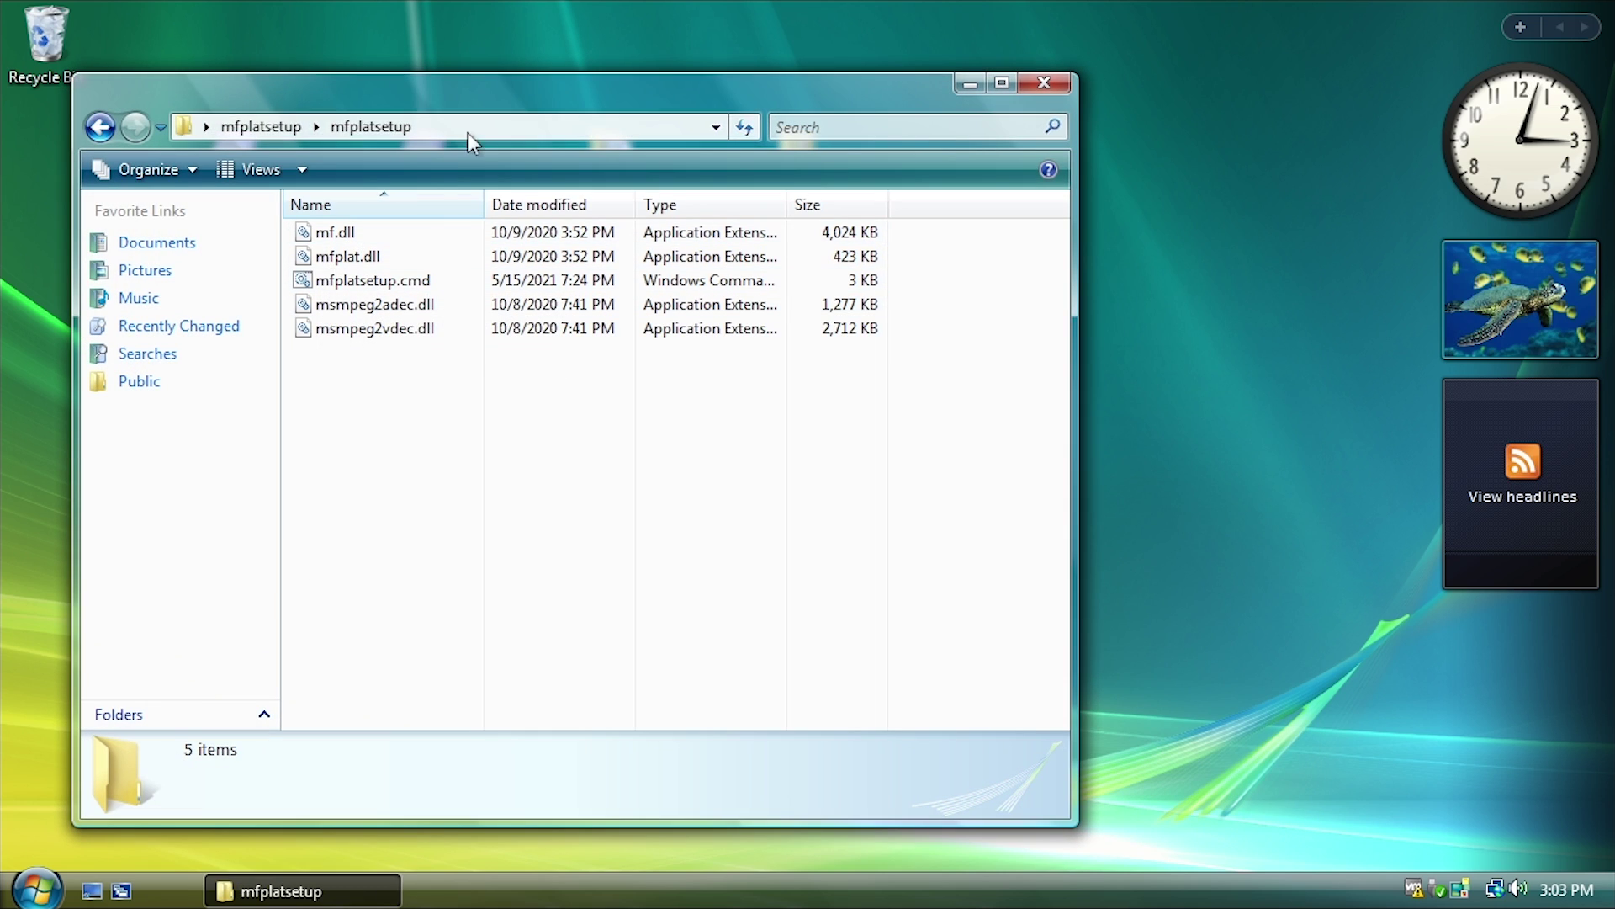
# Step: Run mfplatsetup.cmd as administrator to install the Media Foundation Updater
pyautogui.click(373, 281)
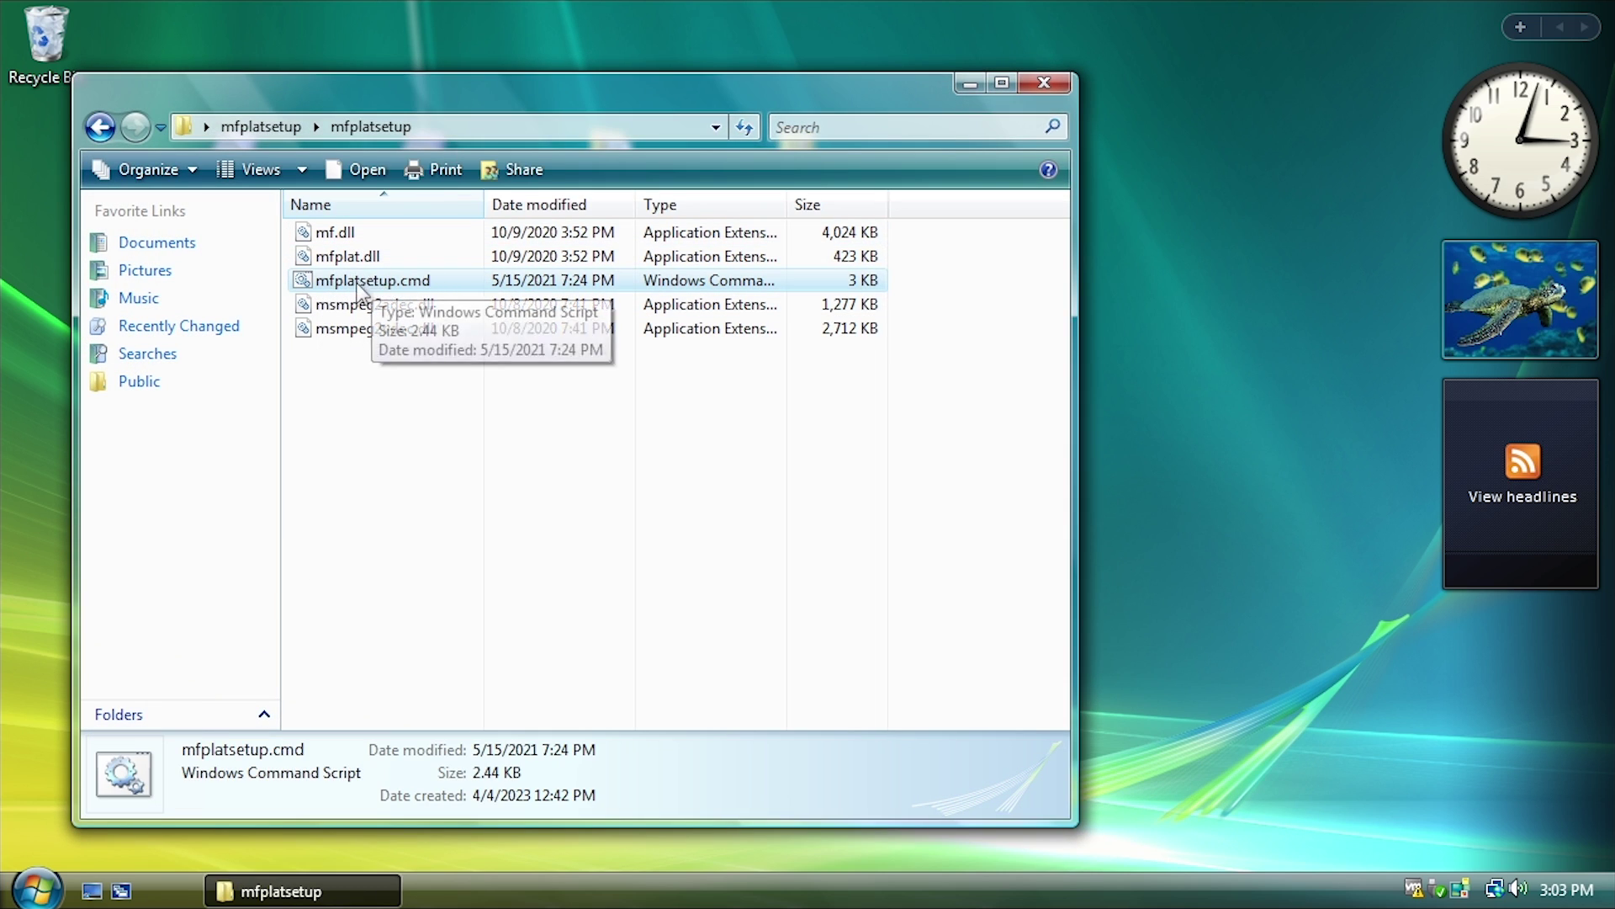
pyautogui.rightClick(383, 286)
pyautogui.click(429, 383)
pyautogui.click(453, 526)
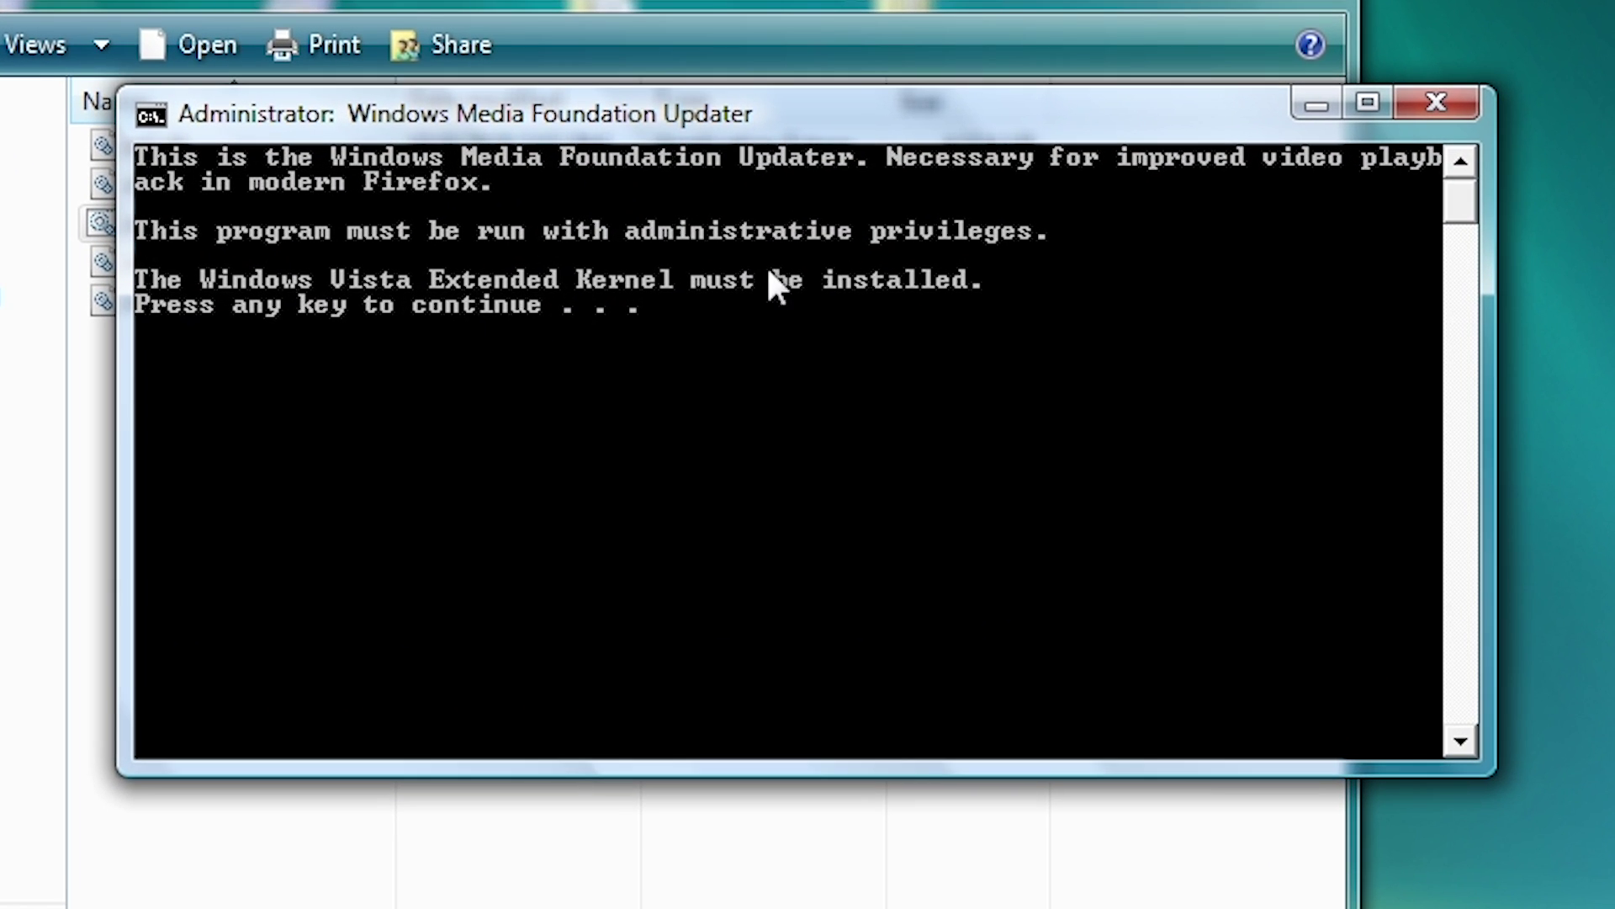
pyautogui.press('Return')
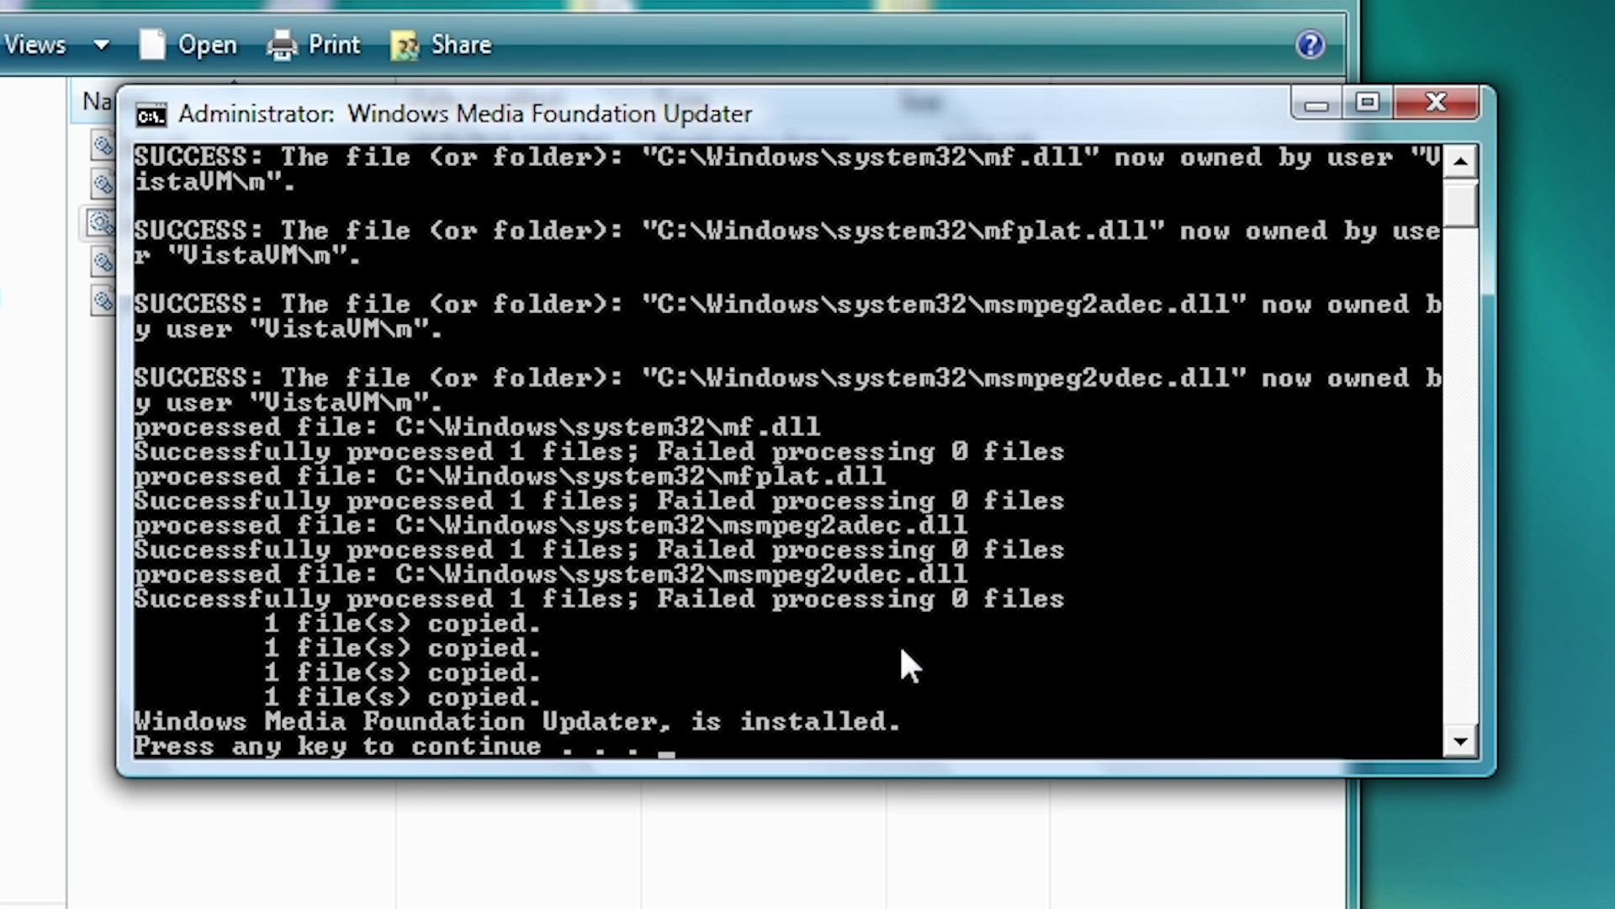
pyautogui.press('Return')
pyautogui.click(985, 667)
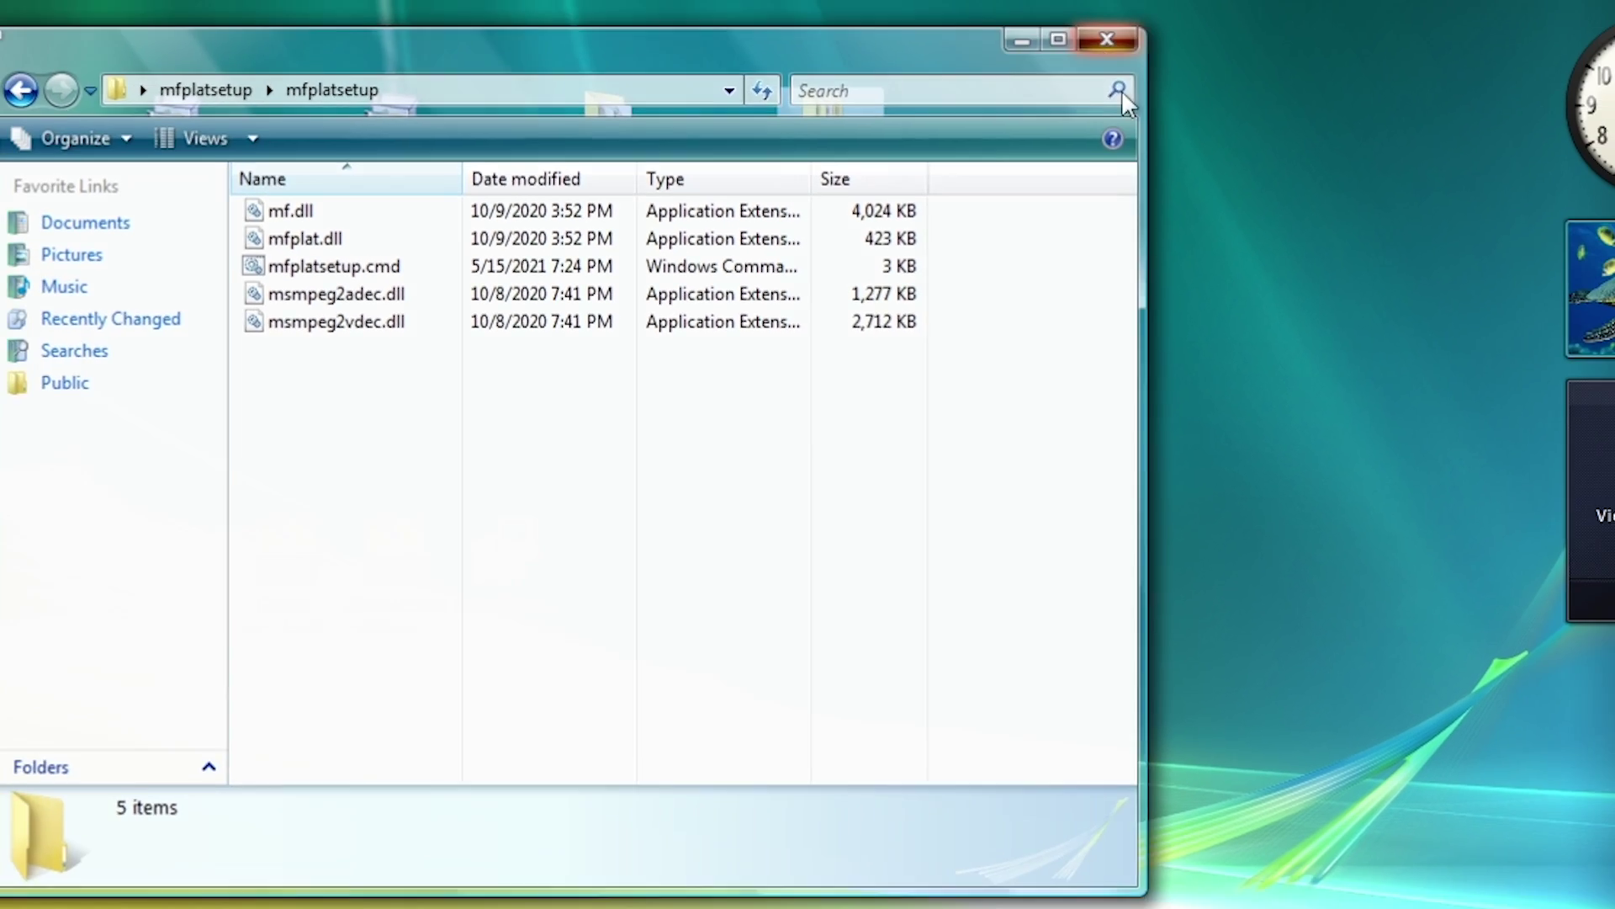
# Step: Close the mfplatsetup folder and restart Windows Vista from the Start menu's power options
pyautogui.click(1108, 39)
pyautogui.click(34, 889)
pyautogui.click(482, 846)
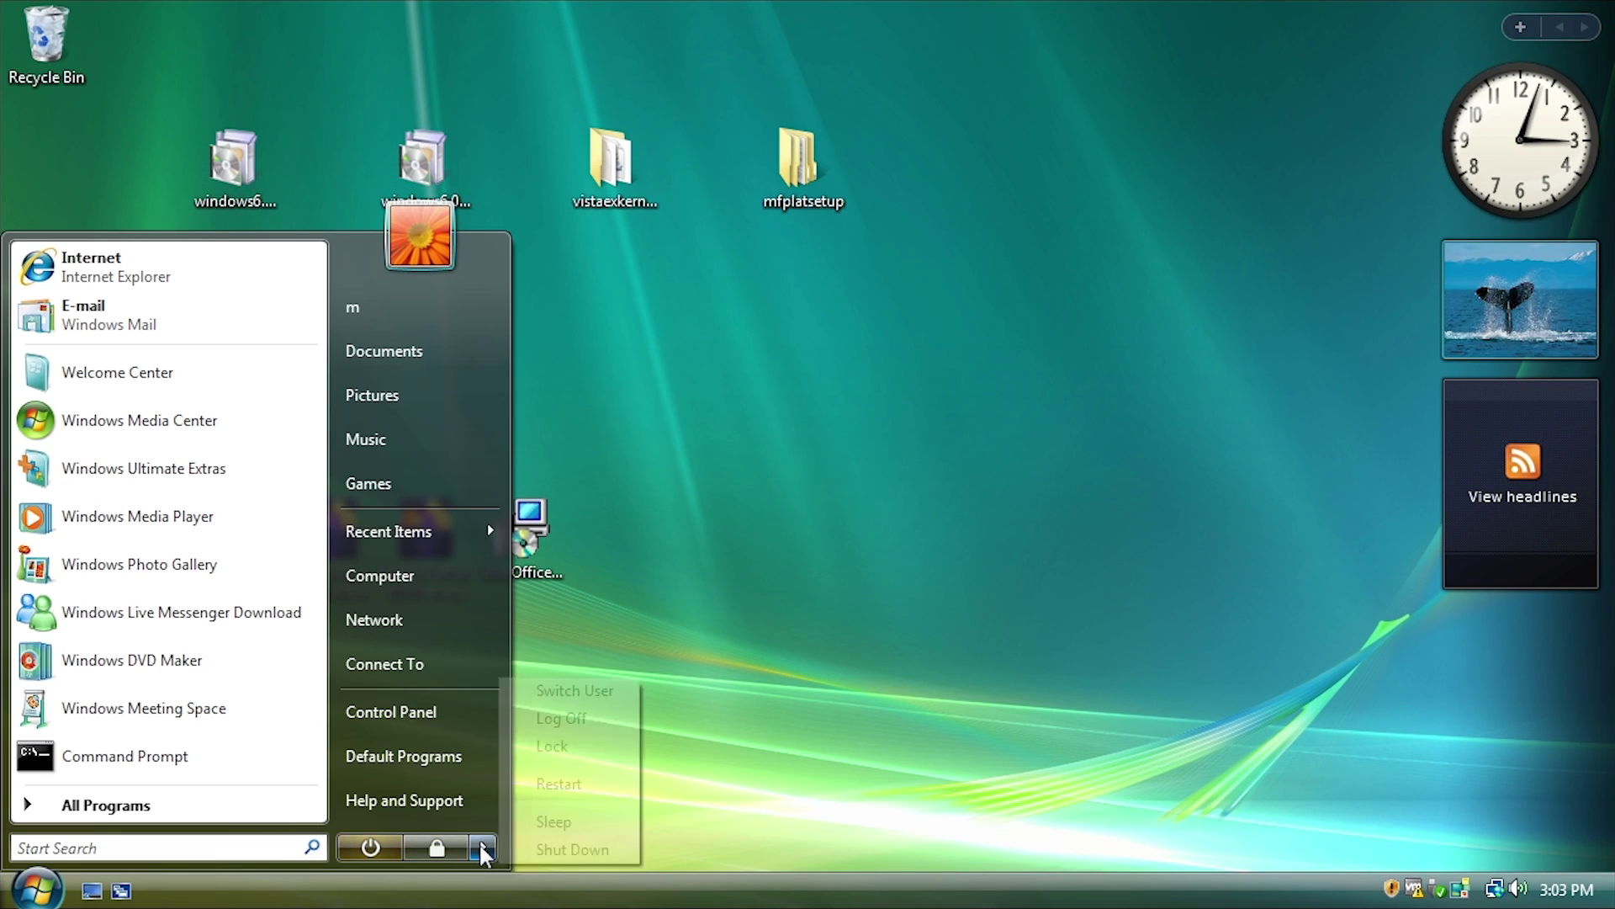
pyautogui.click(584, 794)
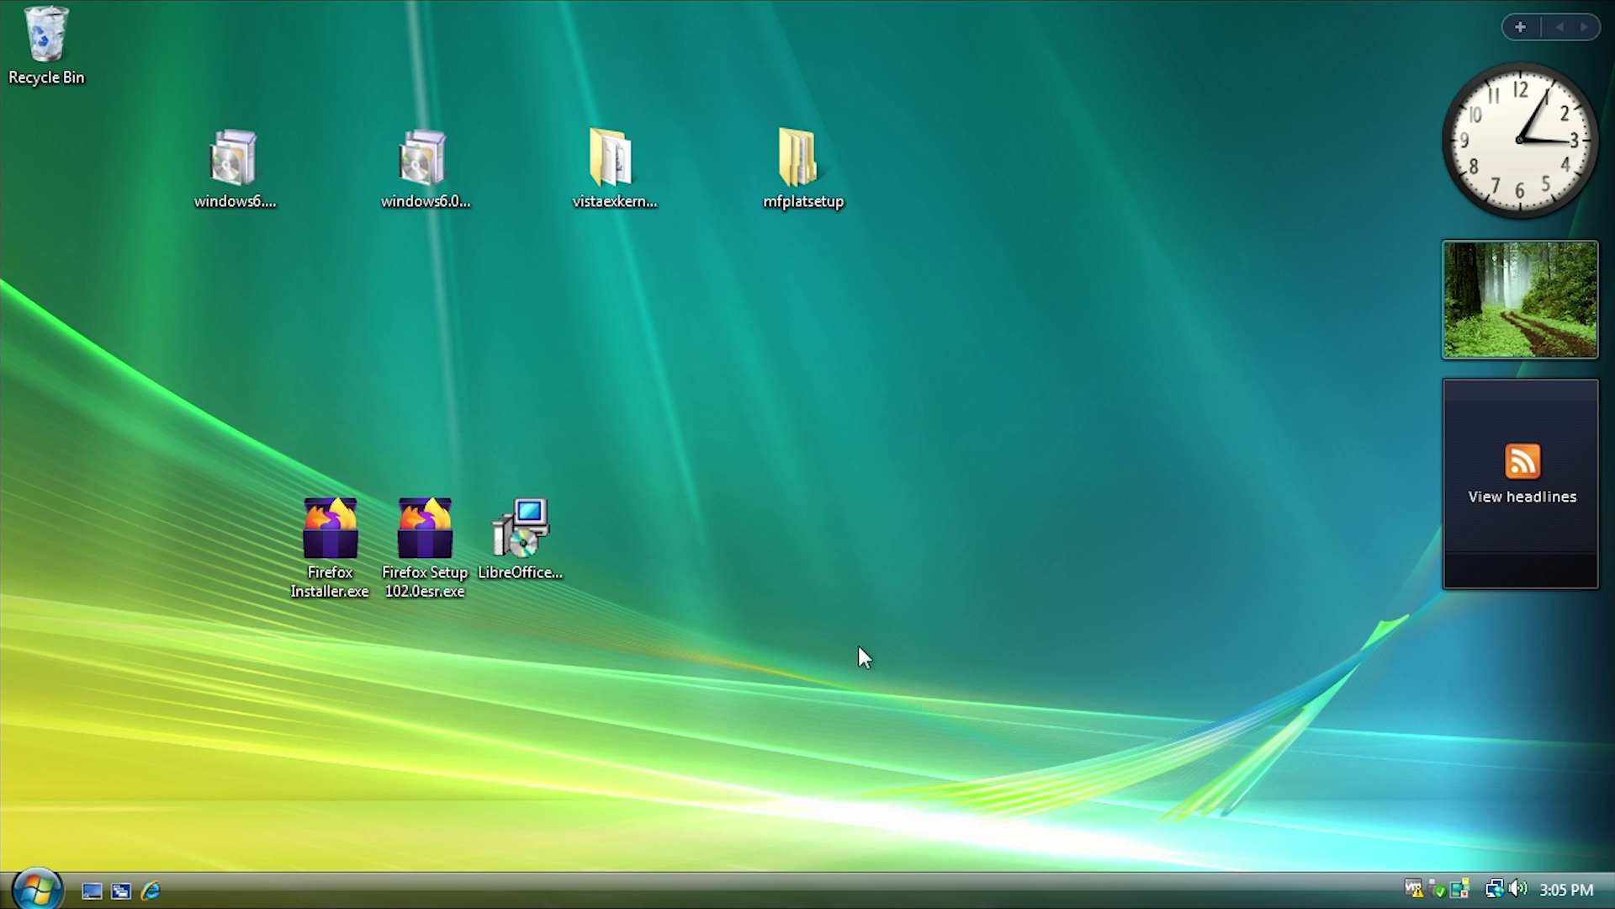
# Step: Try Firefox Installer.exe, dismiss its Windows 7 requirement error, and bring up Run
pyautogui.doubleClick(339, 540)
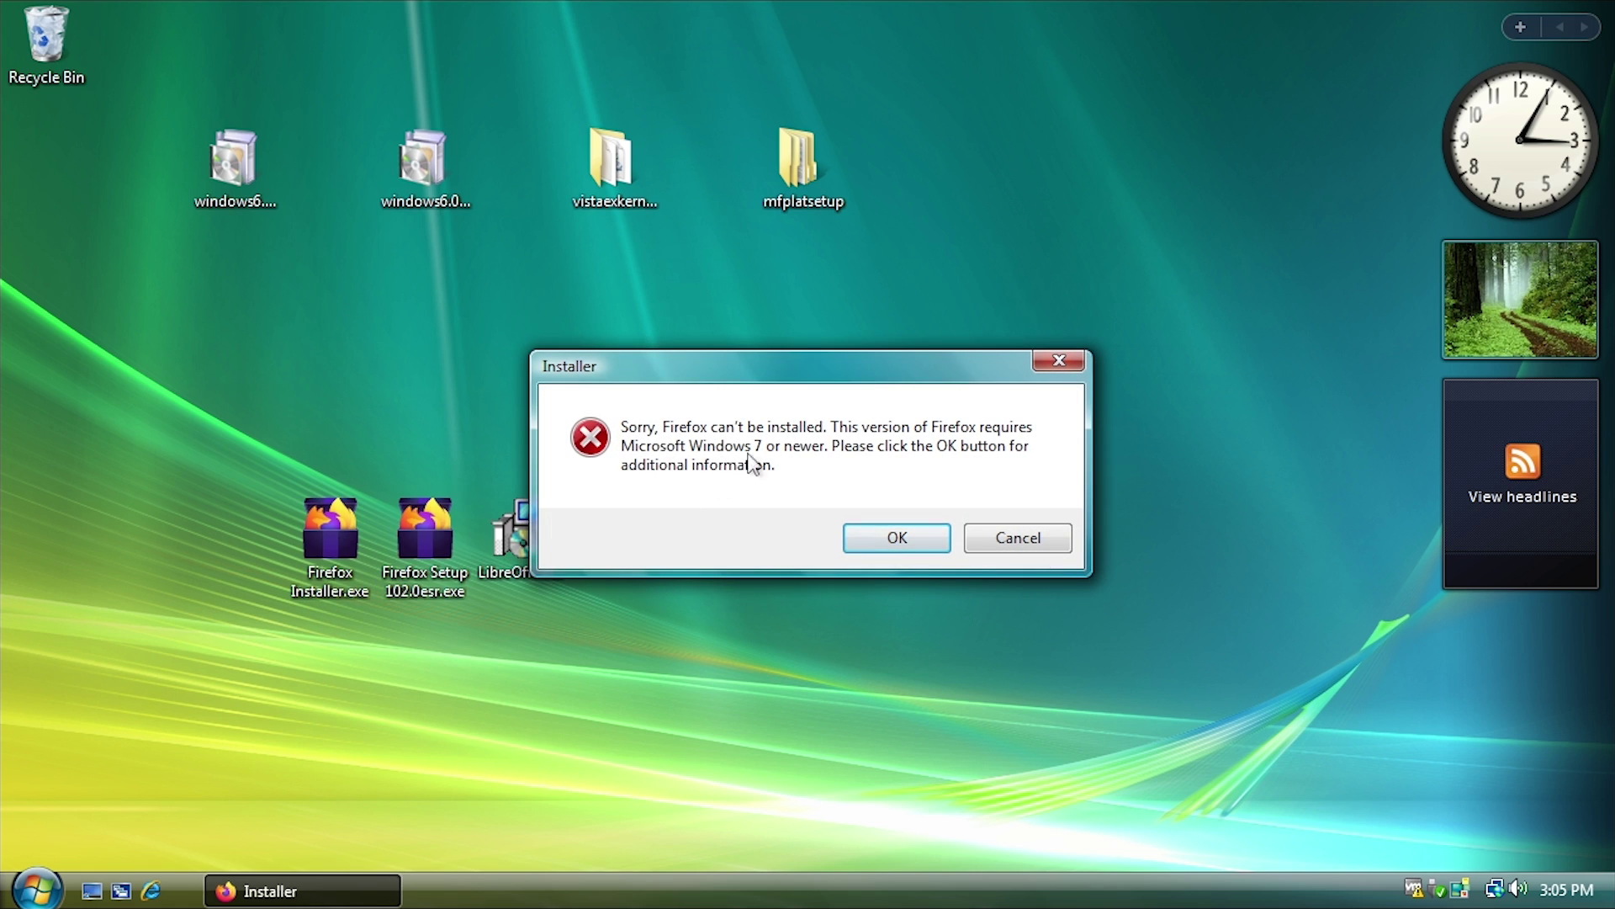
pyautogui.click(1062, 364)
pyautogui.press('super+r')
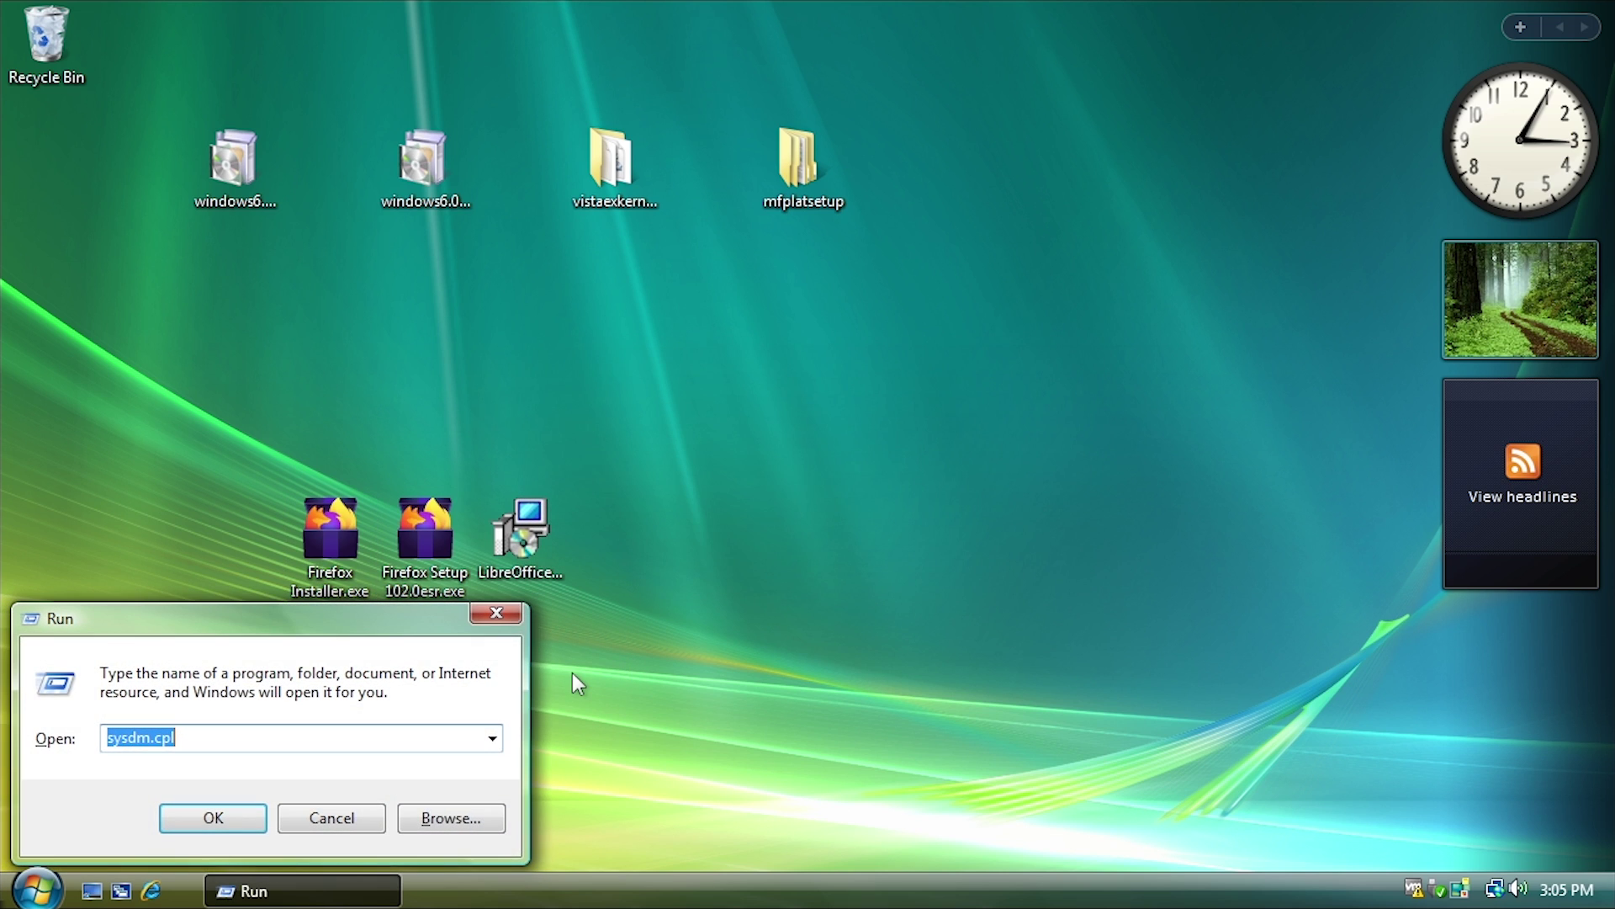
# Step: Launch Notepad via Run and resize and reposition its window
pyautogui.write('notepad')
pyautogui.press('Return')
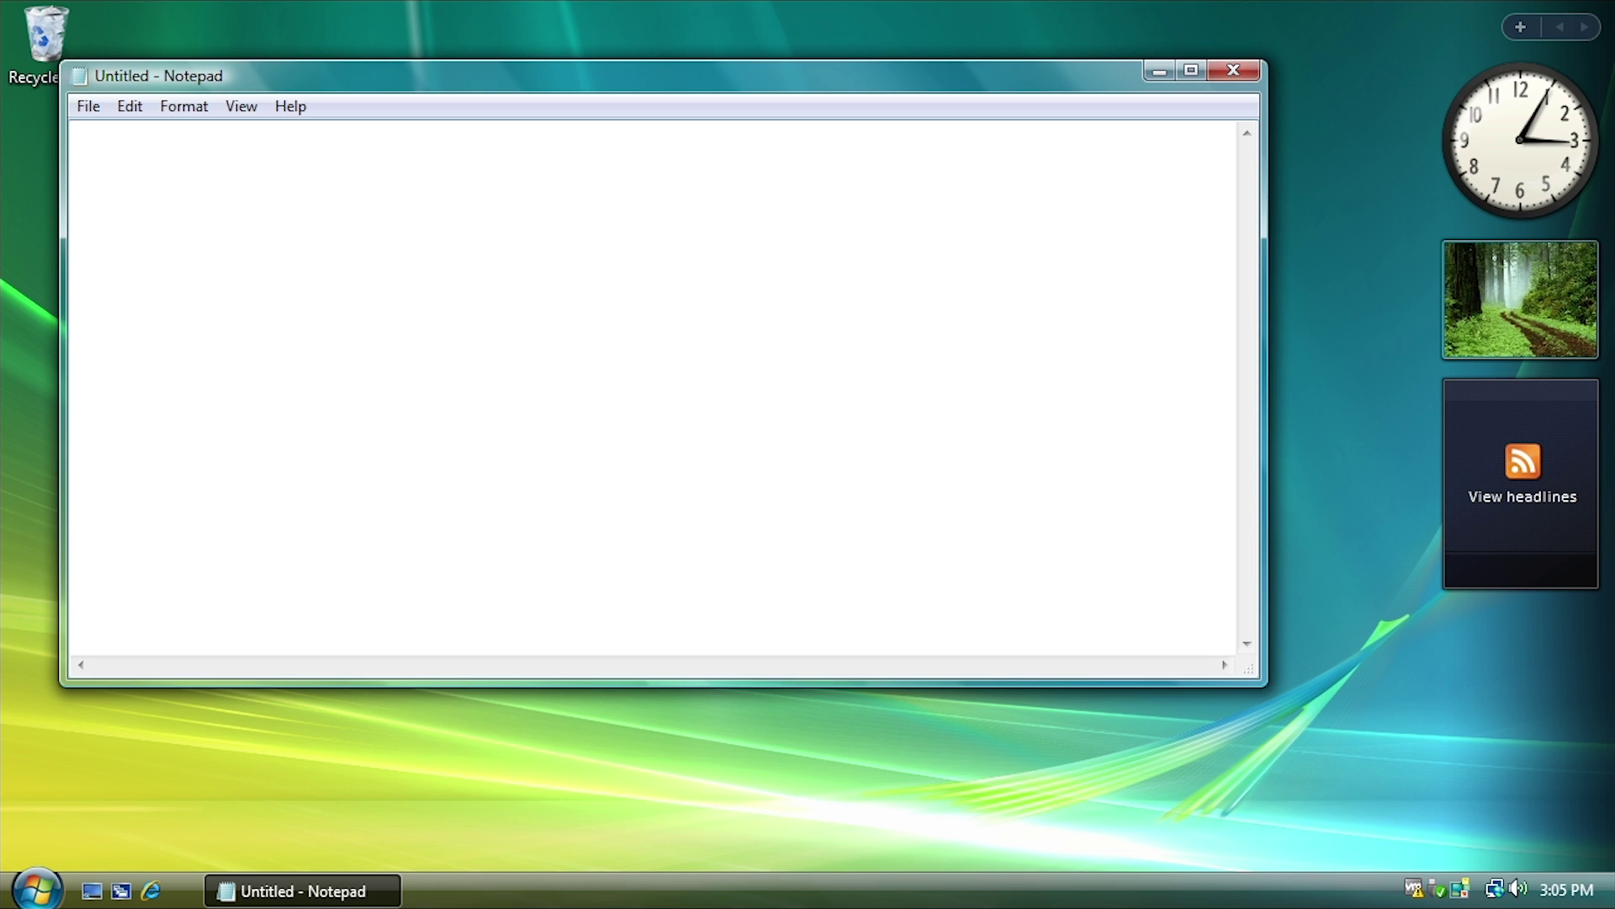
pyautogui.moveTo(1258, 680); pyautogui.dragTo(1071, 670)
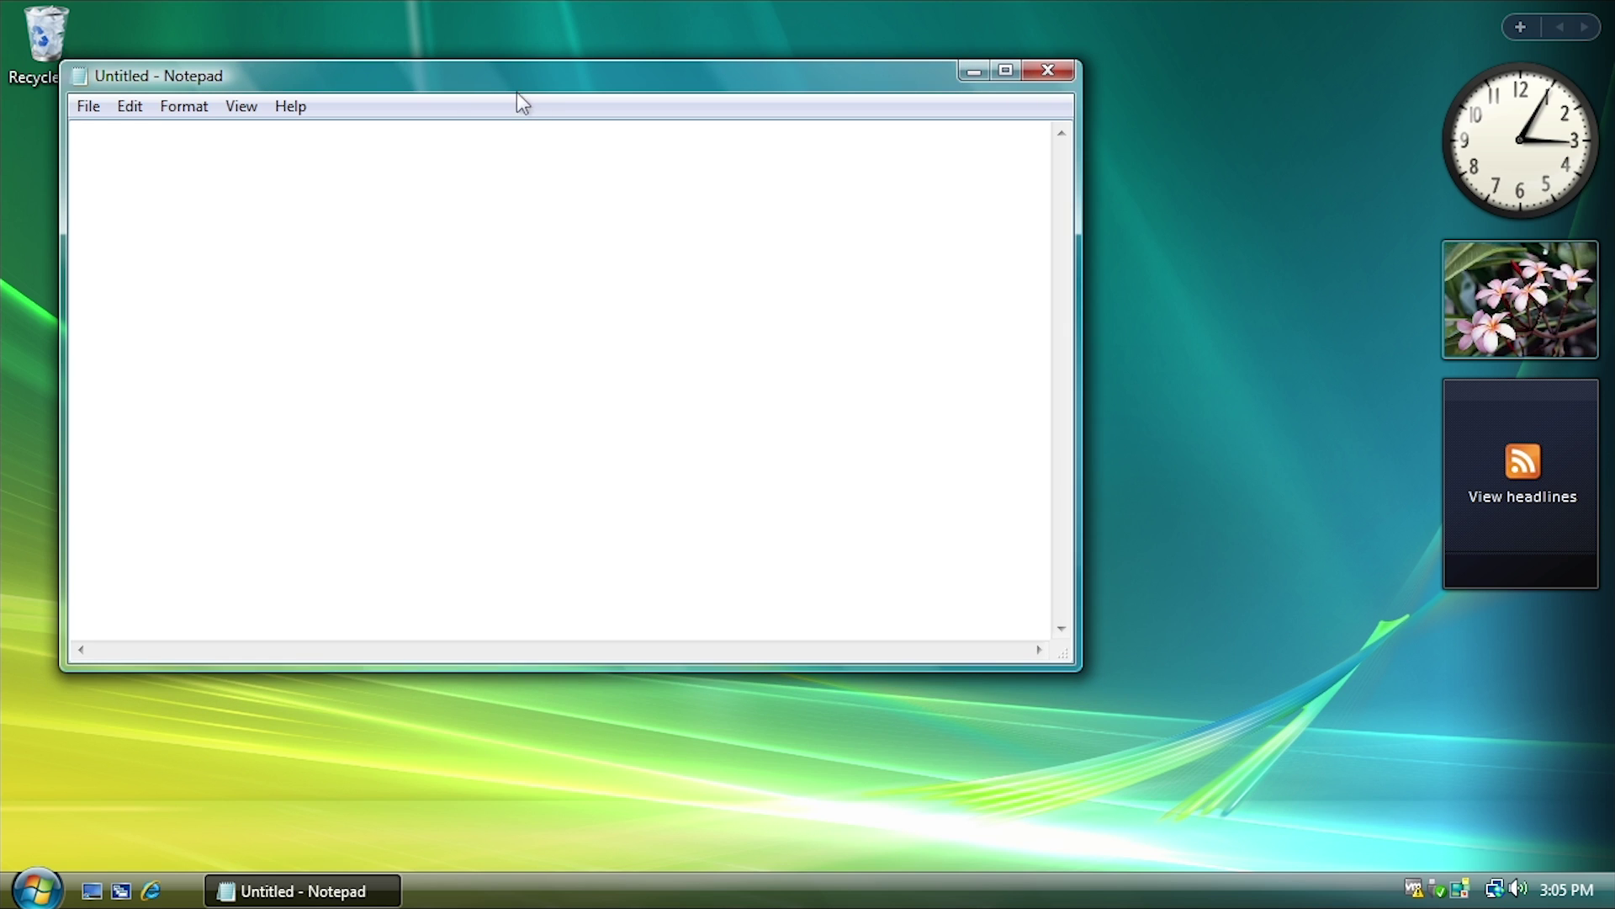
pyautogui.moveTo(518, 87); pyautogui.dragTo(839, 211)
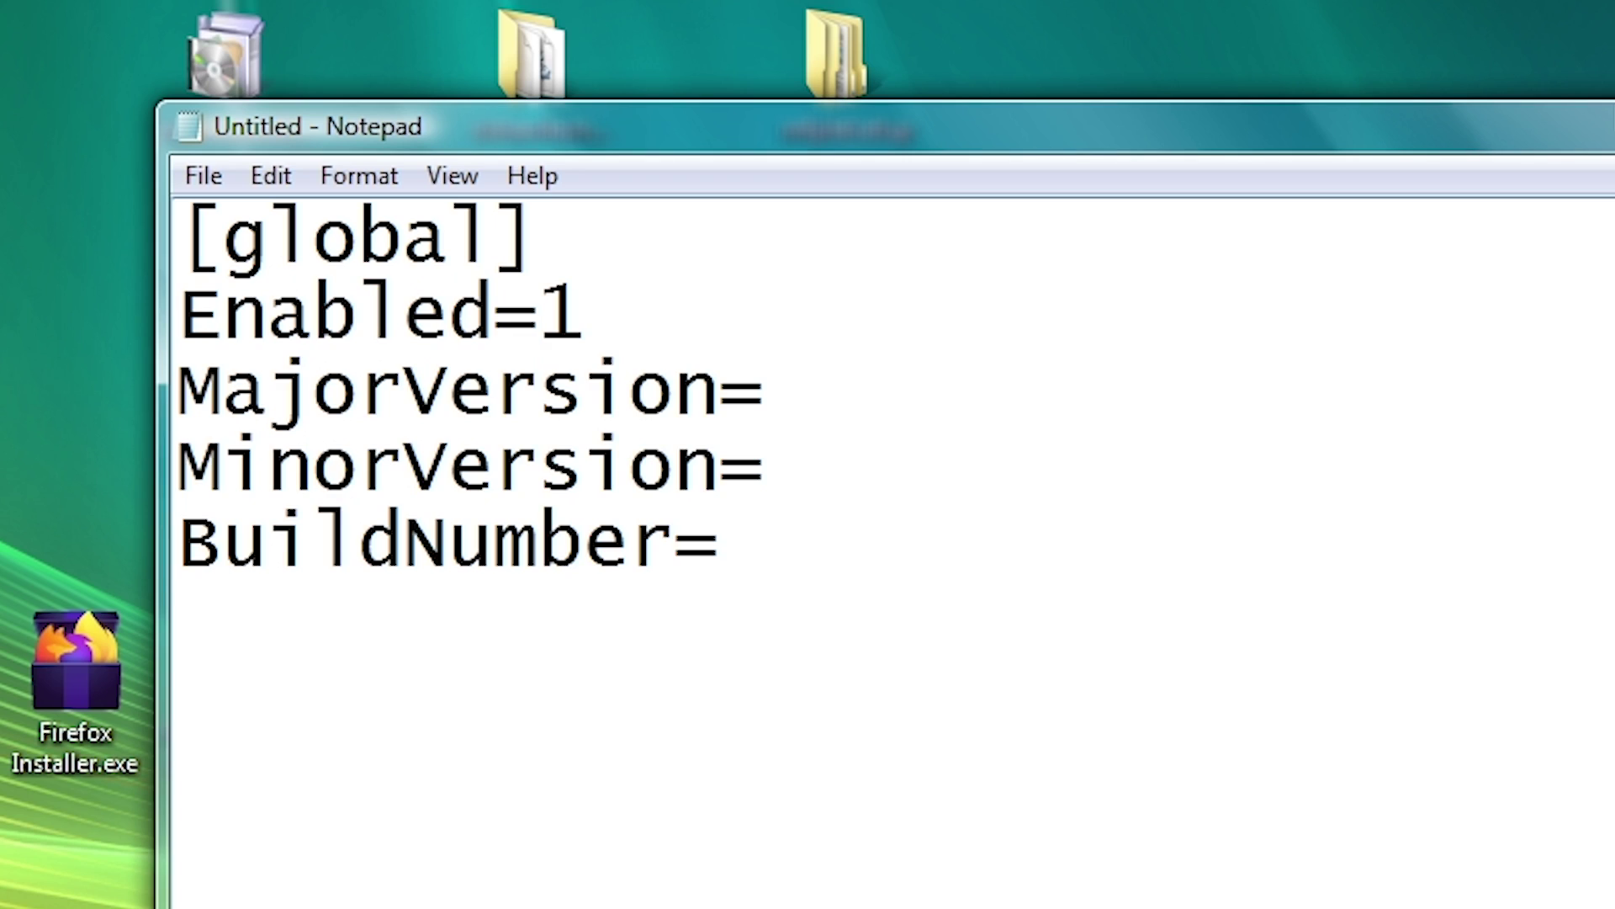
# Step: Fill in MajorVersion=6 and MinorVersion=1 in the settings lines
pyautogui.moveTo(727, 455); pyautogui.dragTo(354, 311)
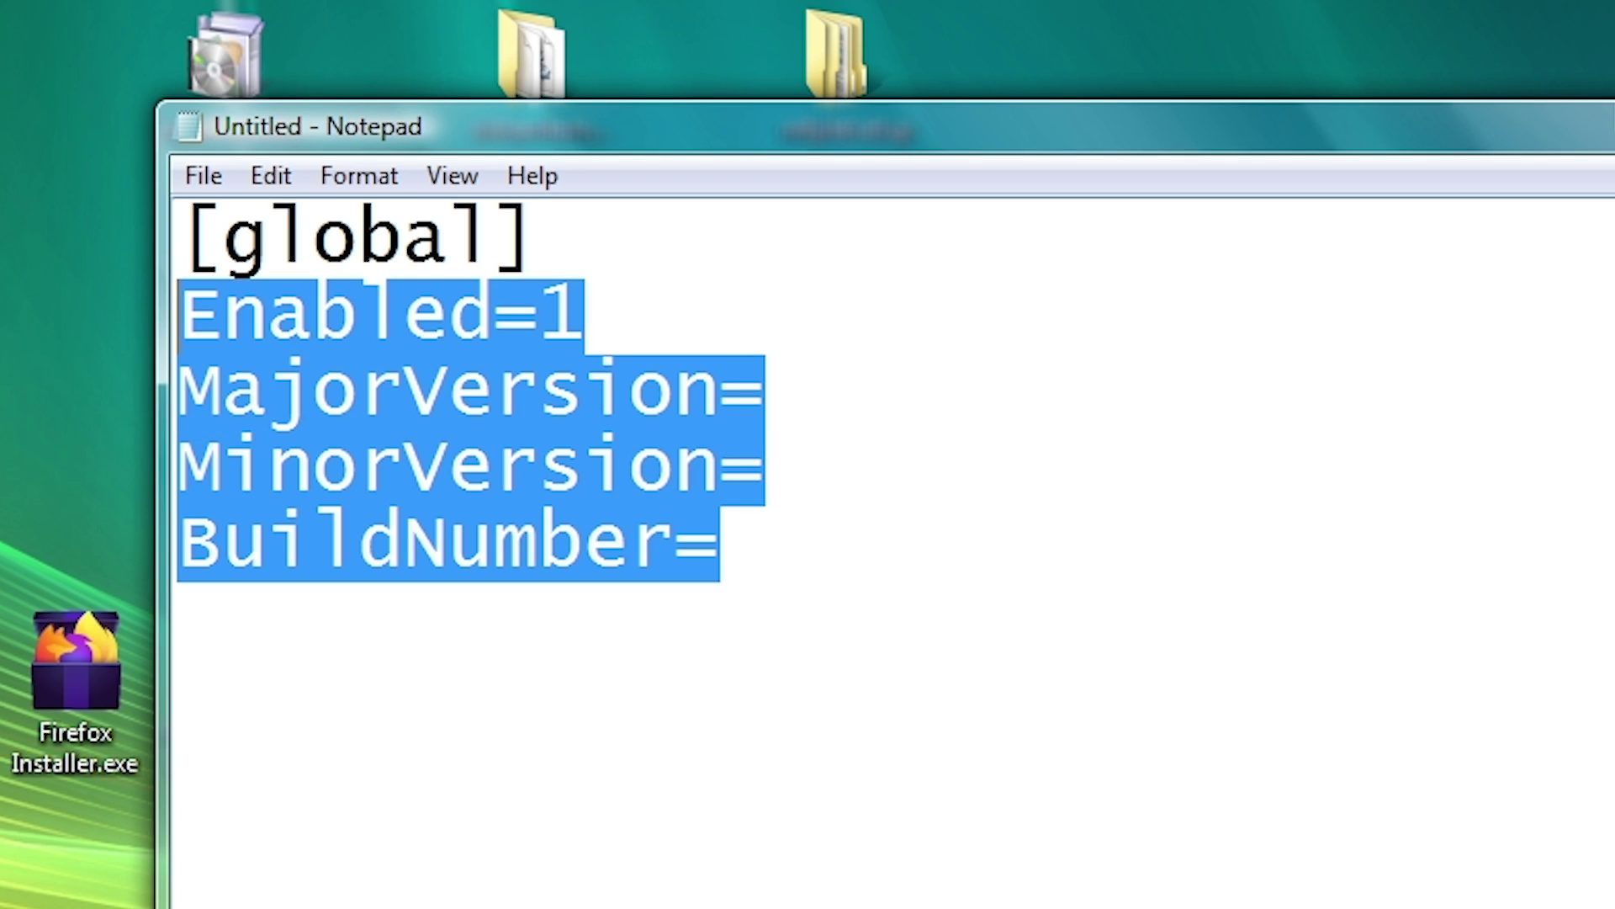
pyautogui.click(313, 312)
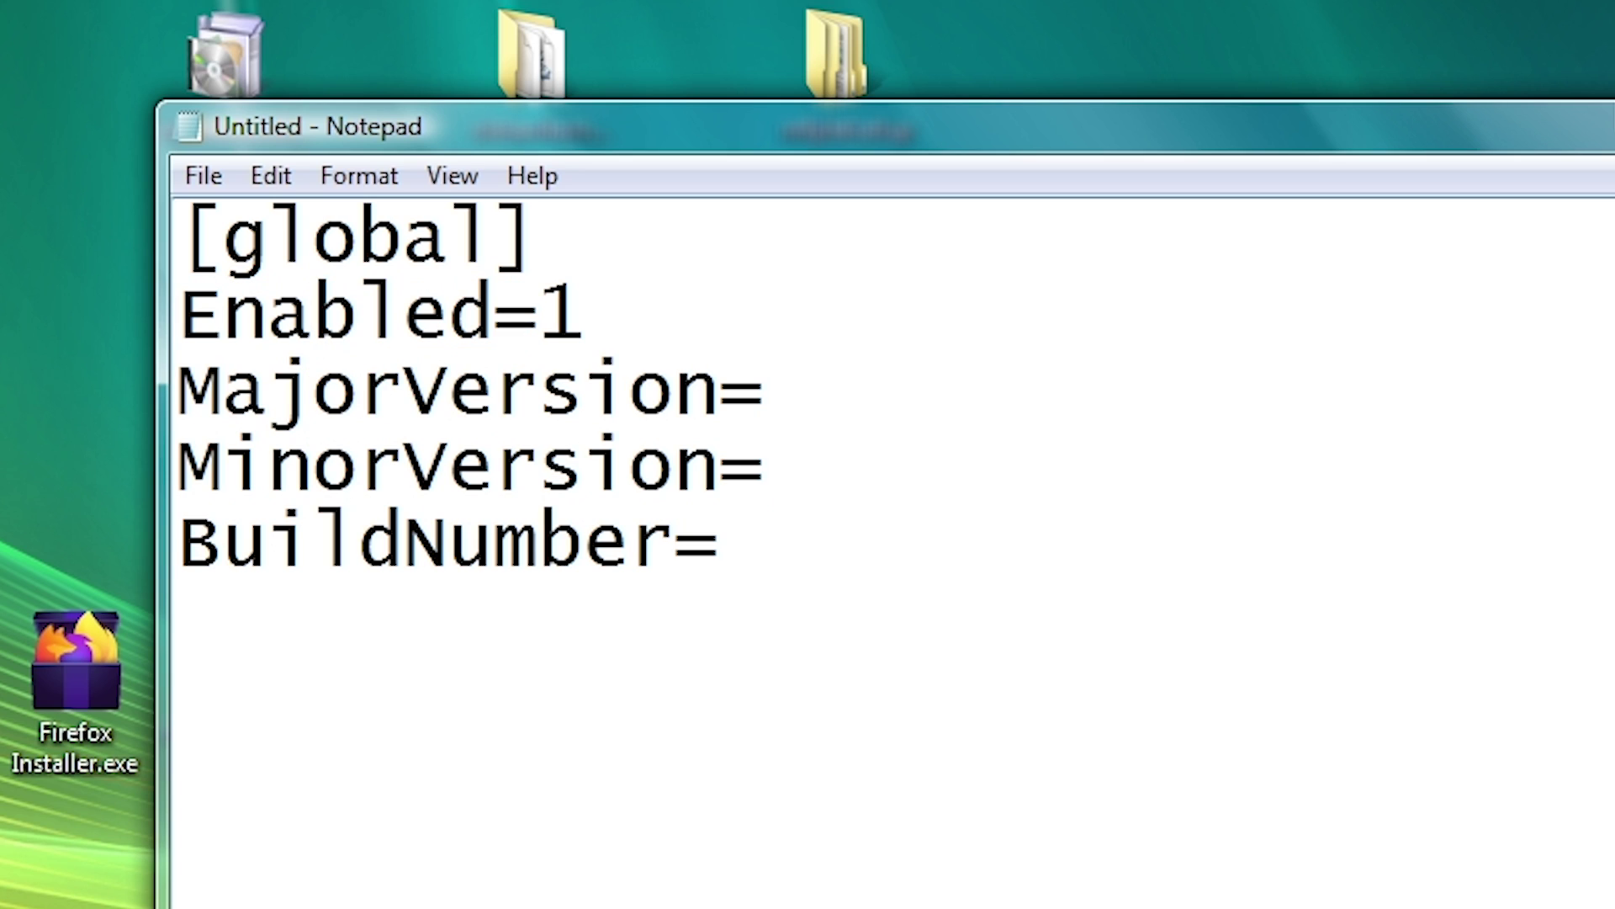
pyautogui.click(583, 312)
pyautogui.moveTo(763, 389); pyautogui.dragTo(179, 389)
pyautogui.moveTo(764, 467); pyautogui.dragTo(178, 467)
pyautogui.click(584, 467)
pyautogui.write('6')
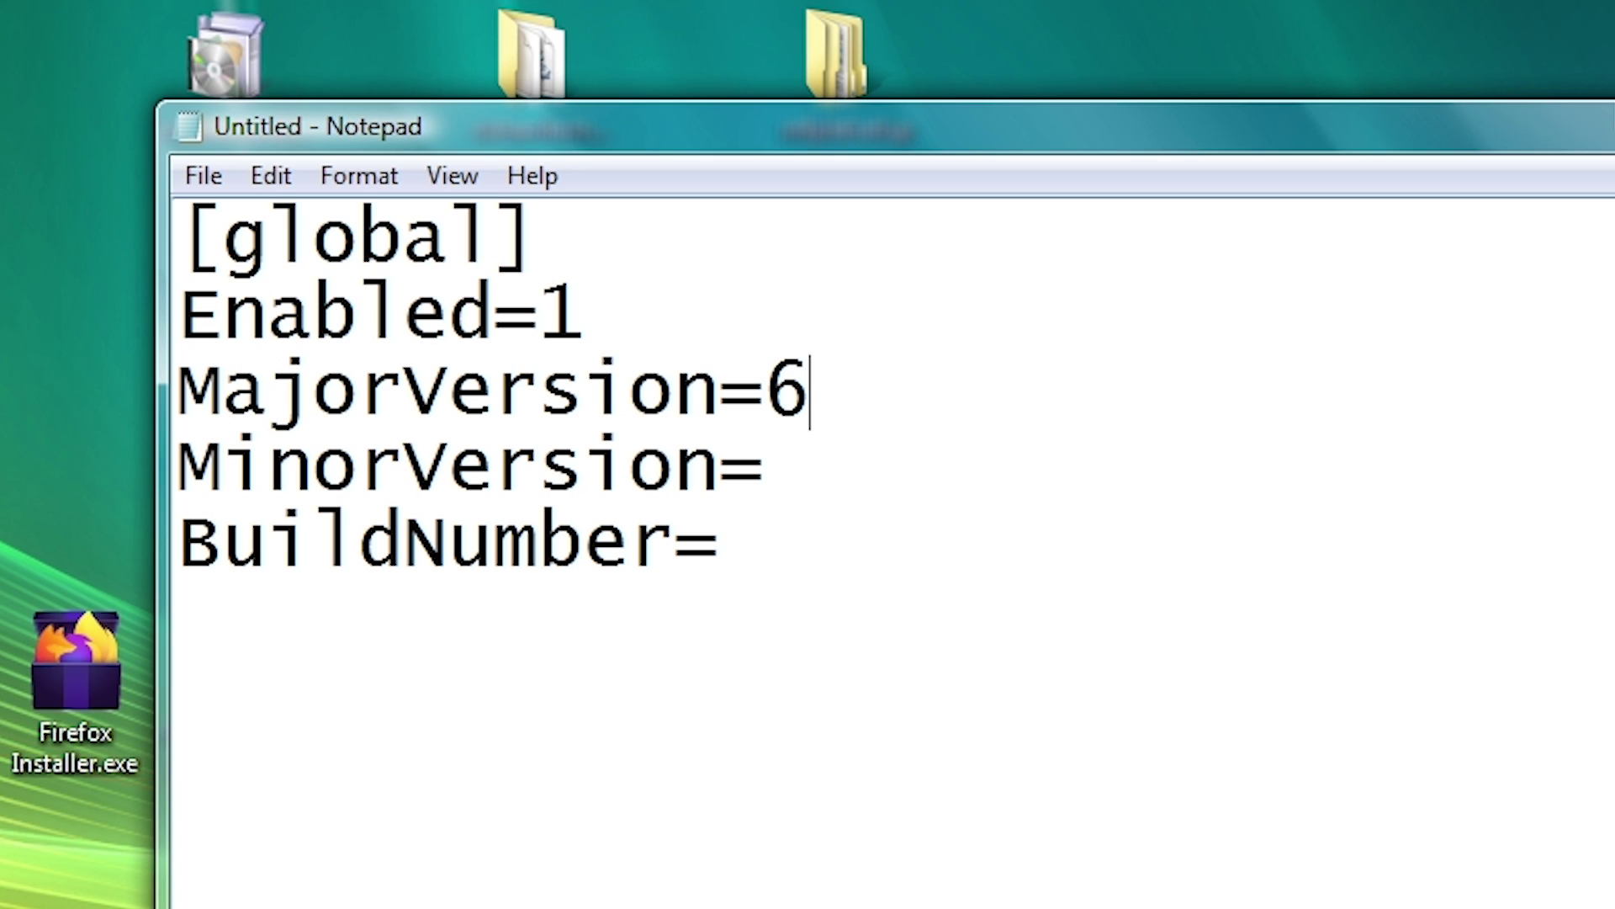
pyautogui.click(846, 467)
pyautogui.write('1')
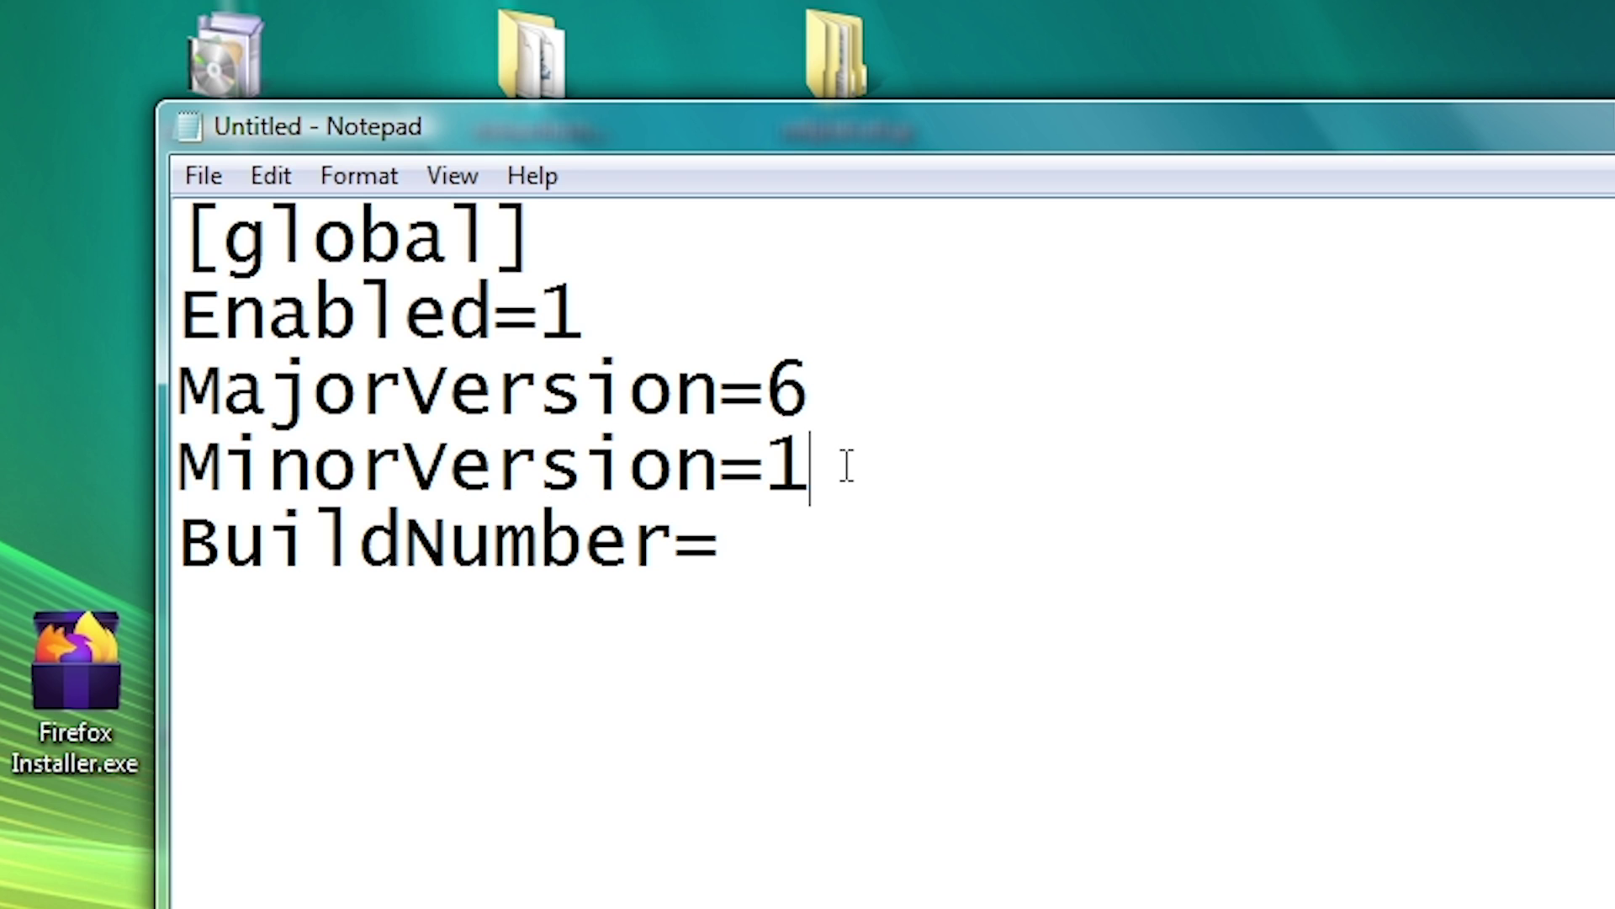
# Step: Check the current Windows version with winver, then close About Windows
pyautogui.press('super+r')
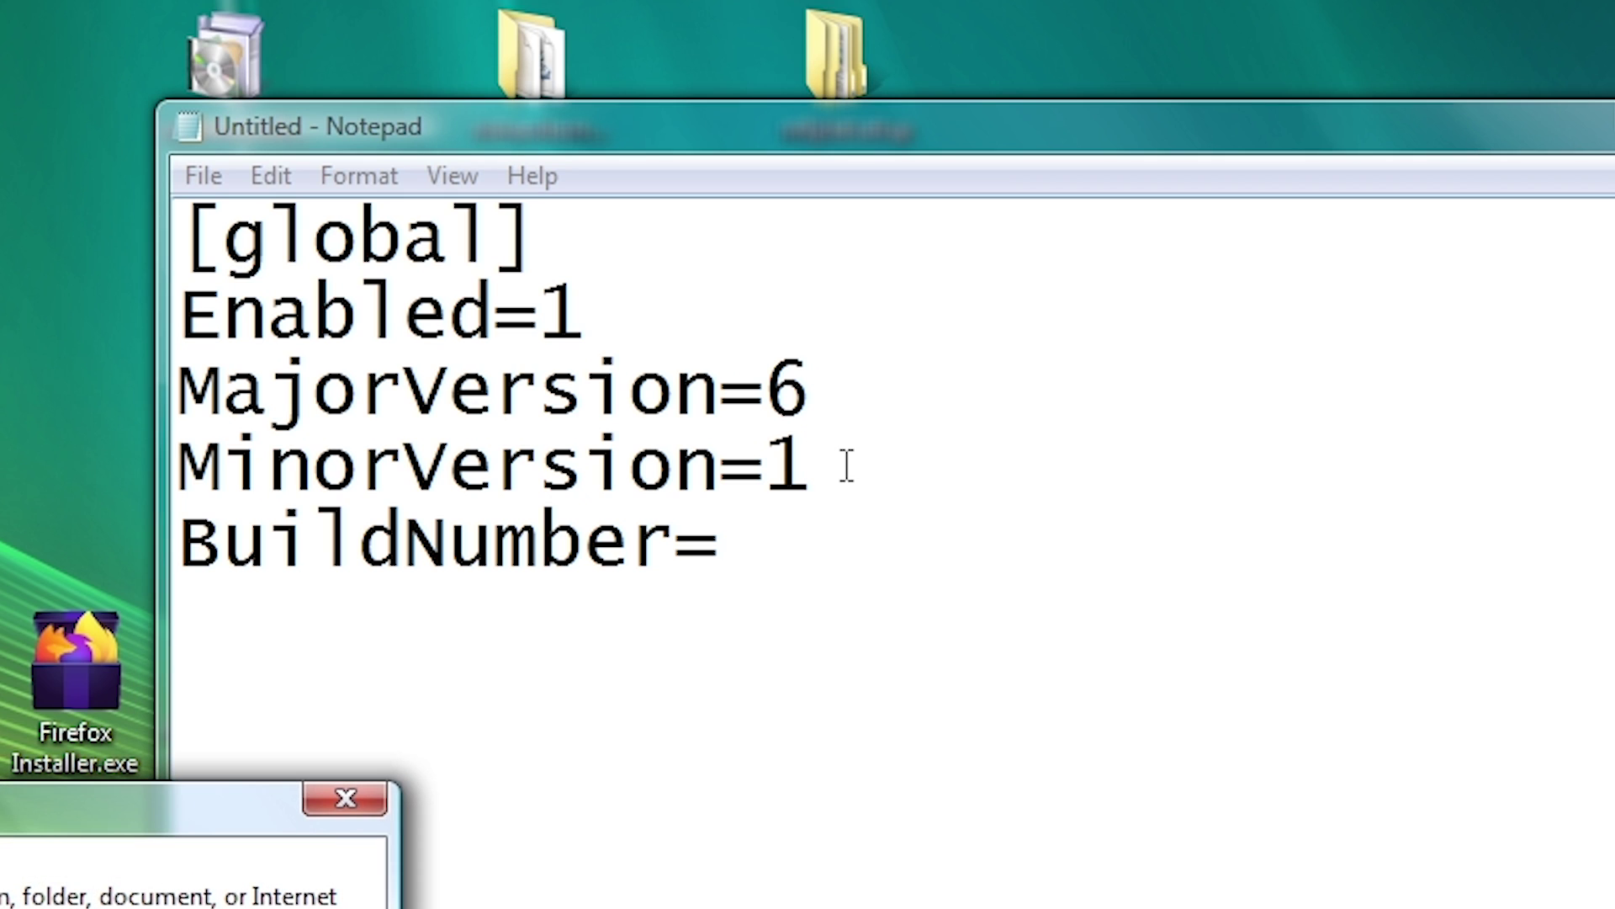
pyautogui.write('winver')
pyautogui.press('Return')
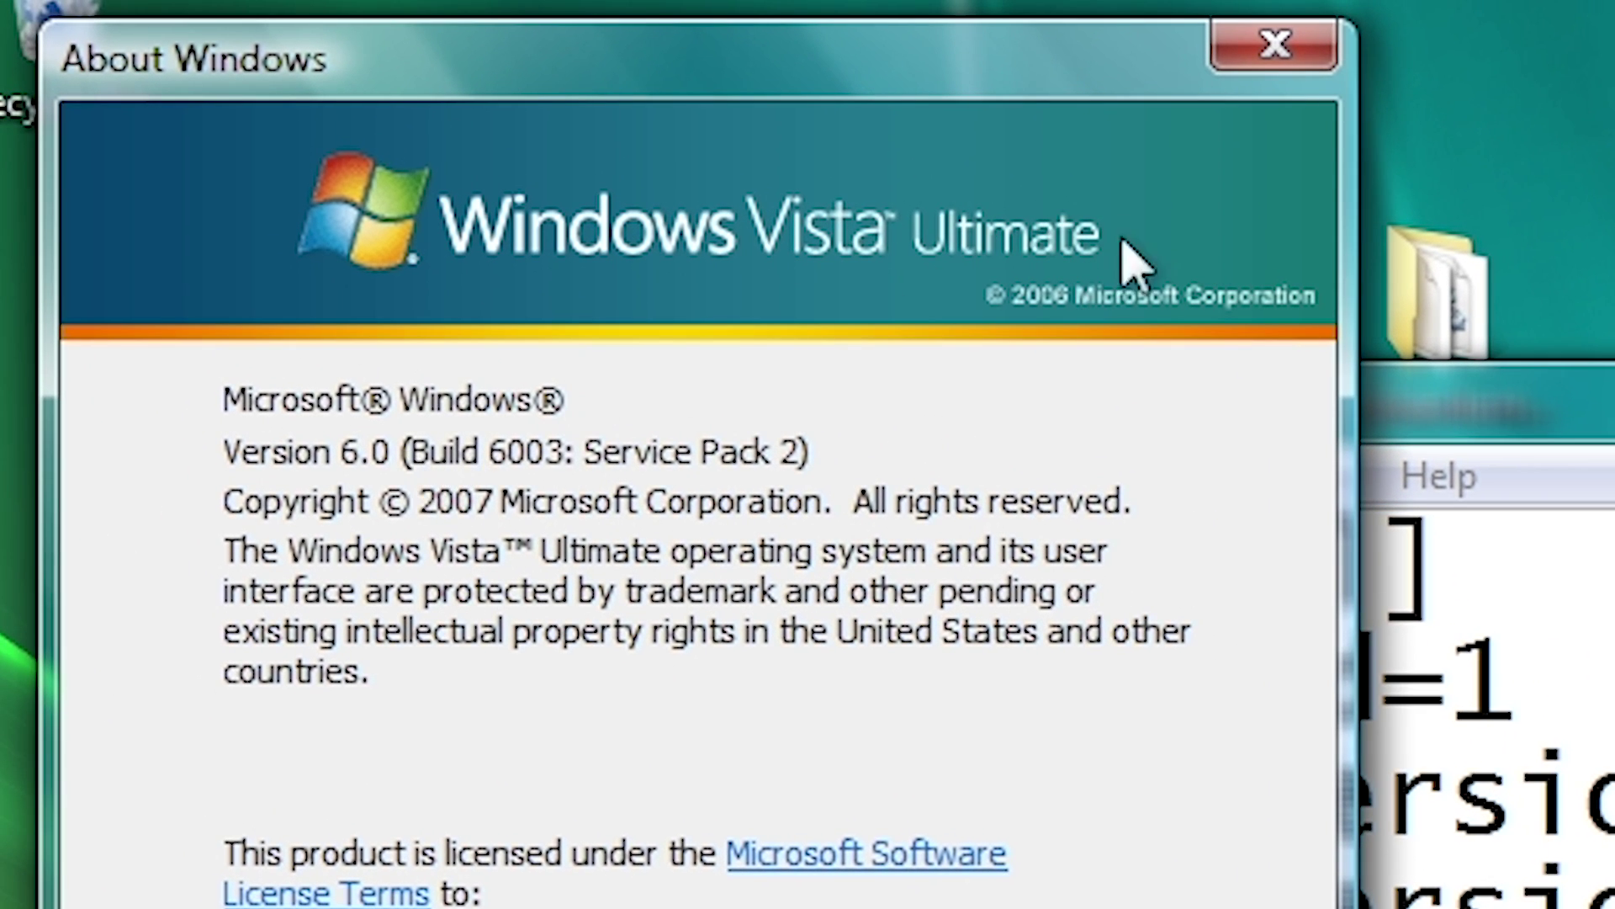
pyautogui.click(1305, 54)
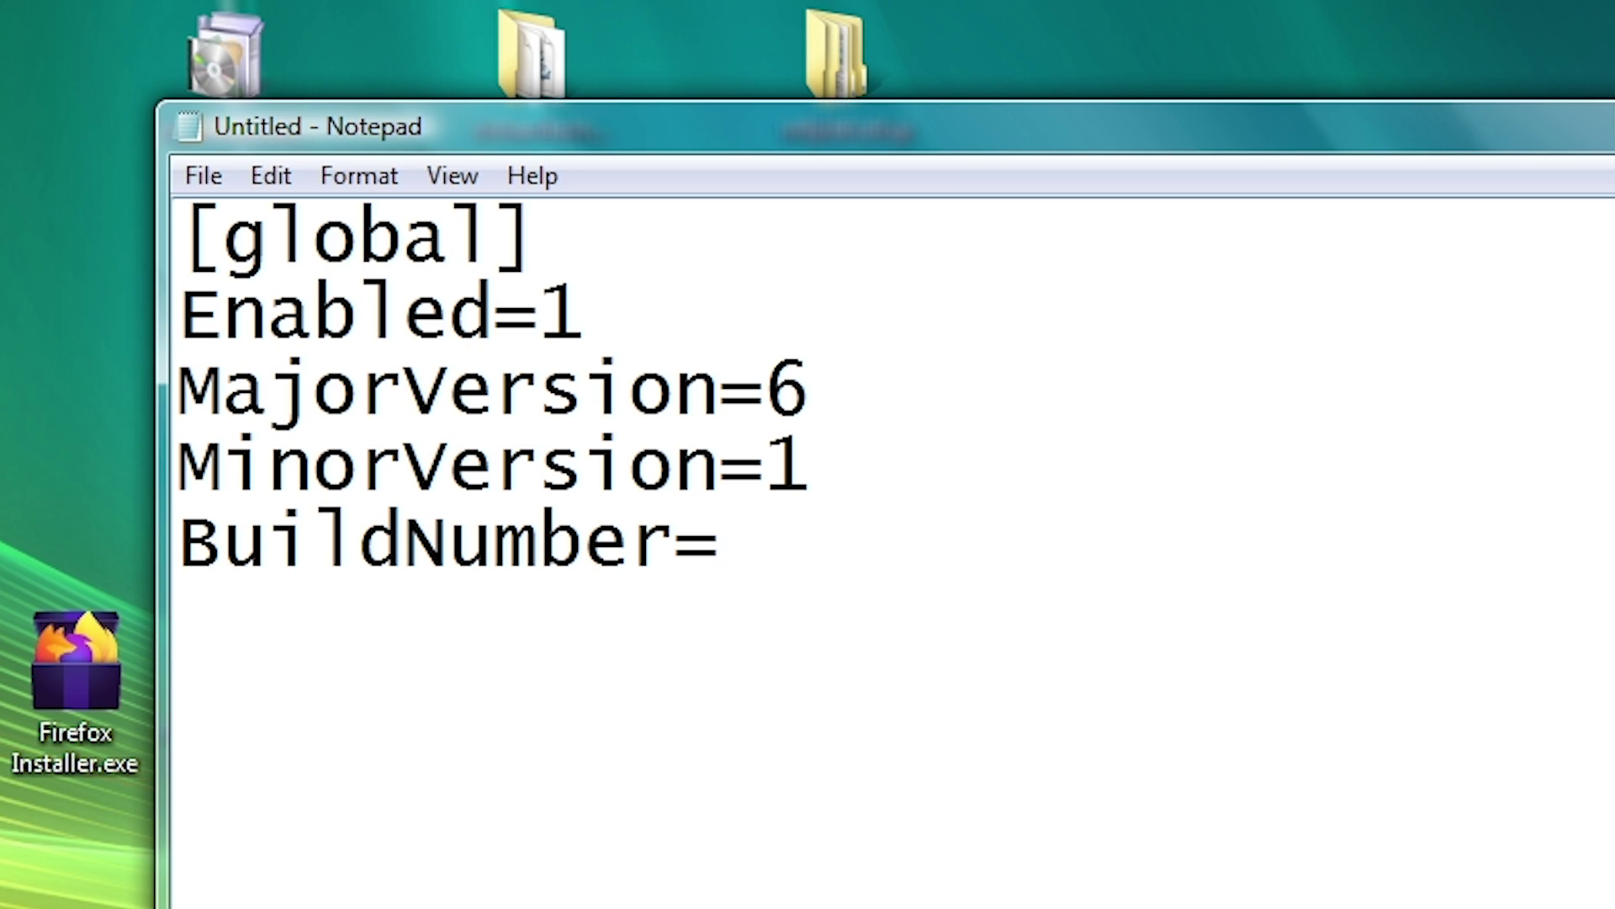
# Step: Enter 7601 as the BuildNumber value
pyautogui.write('76012')
pyautogui.press('BackSpace')
pyautogui.hotkey('ctrl', 'shift', 'Left')
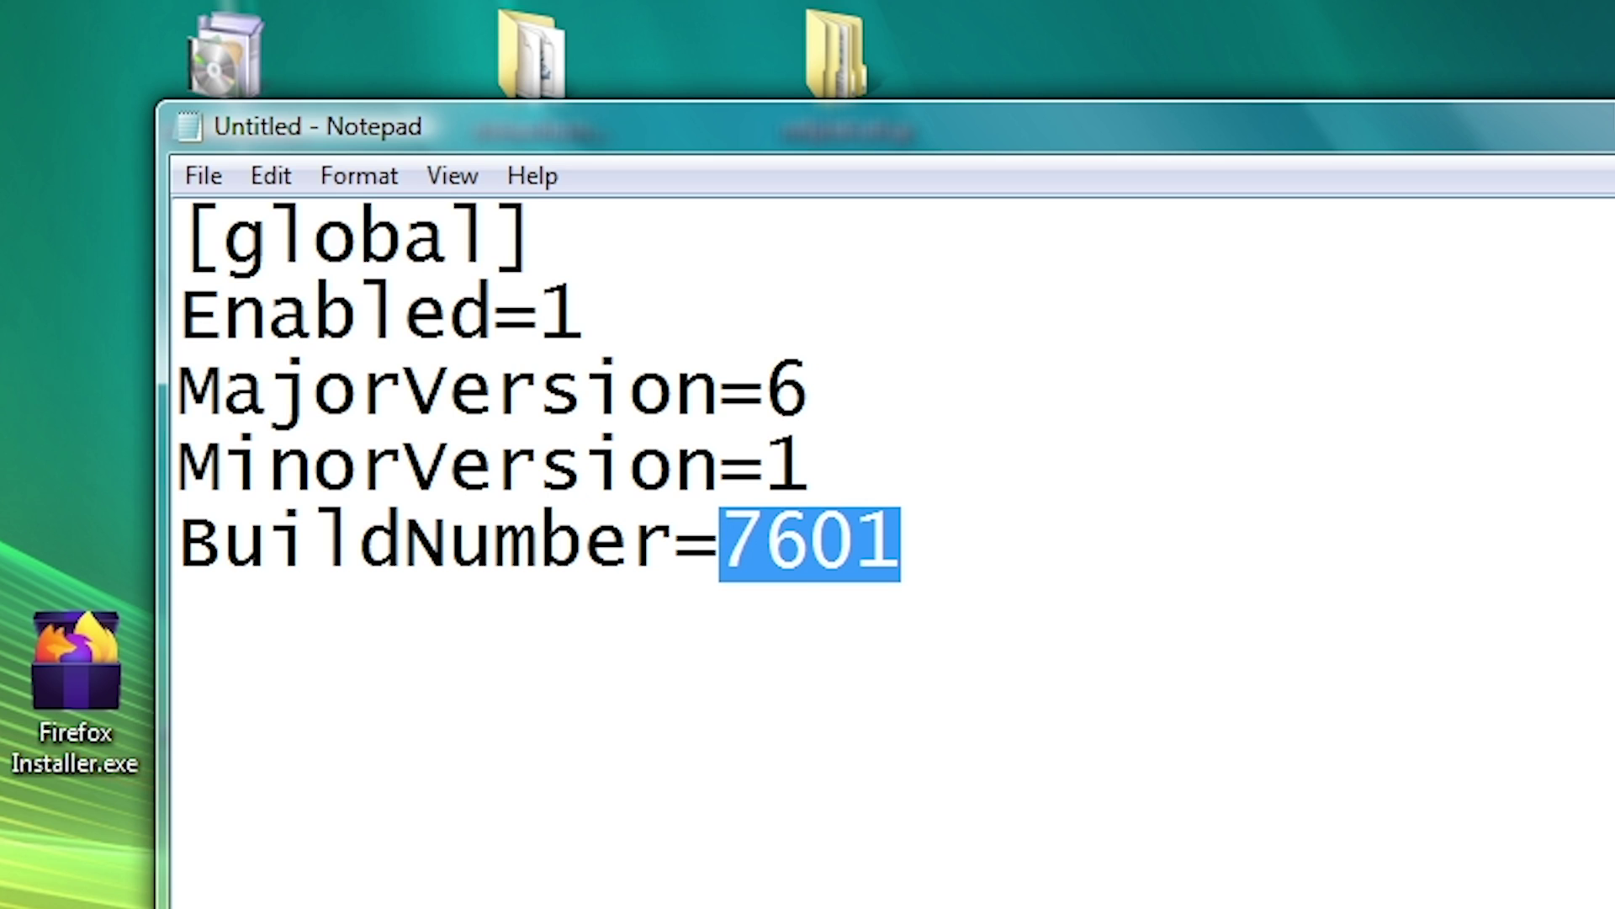
pyautogui.click(495, 240)
# Step: Review the [global] section by selecting its name, setting lines and the 7601 build number
pyautogui.hotkey('shift', 'Left')
pyautogui.hotkey('shift', 'Left')
pyautogui.hotkey('shift', 'Left')
pyautogui.hotkey('shift', 'Left')
pyautogui.hotkey('shift', 'Left')
pyautogui.hotkey('shift', 'Left')
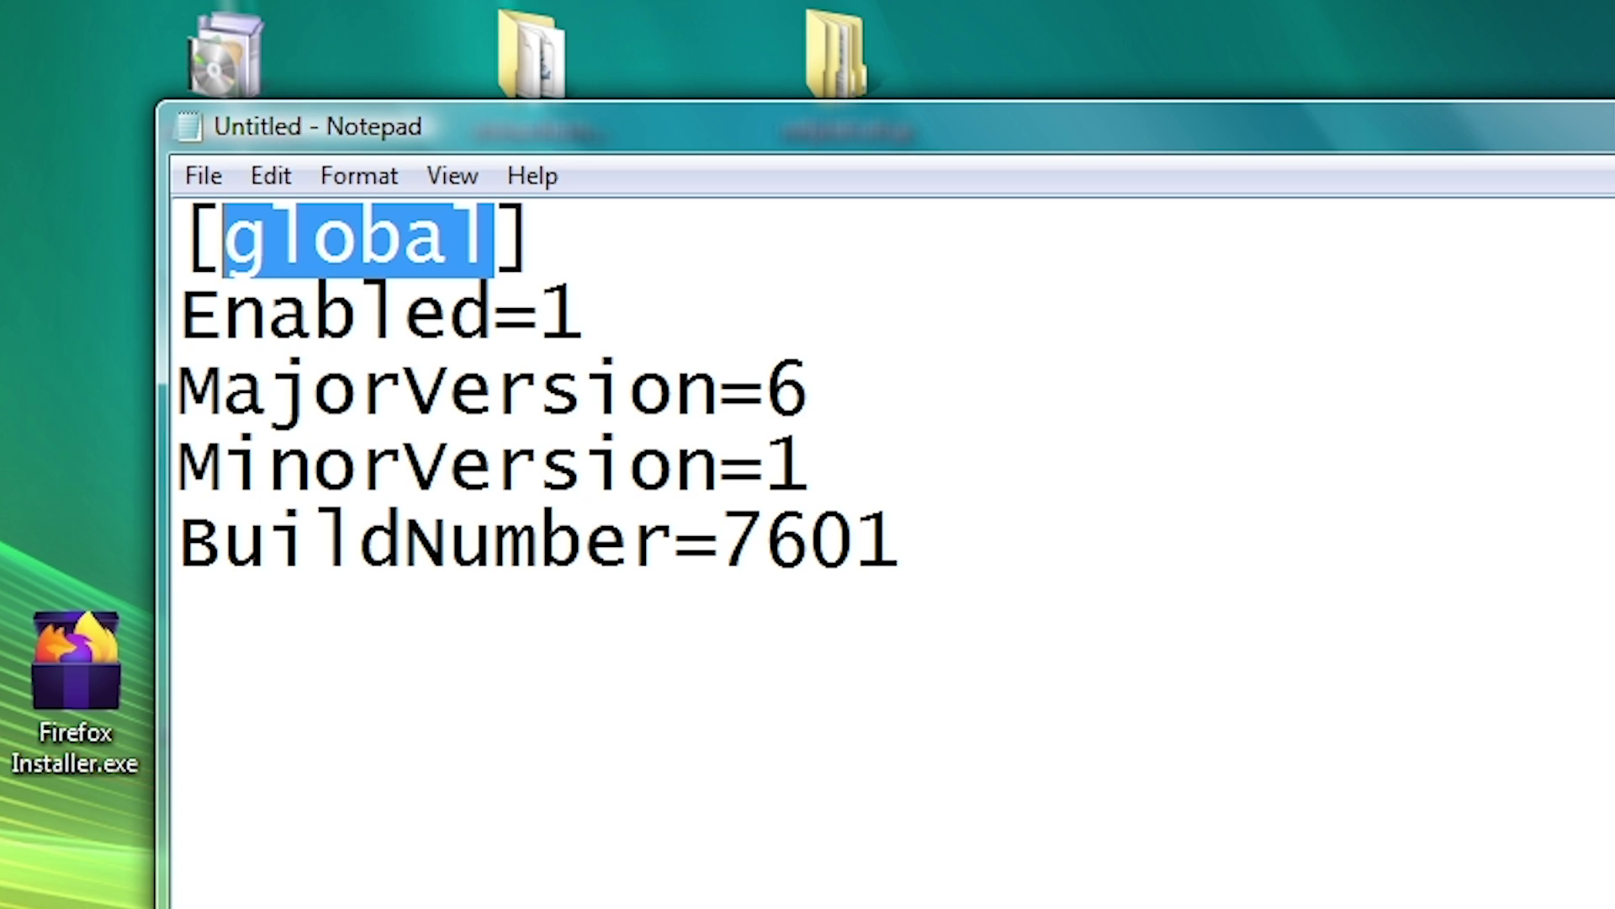
pyautogui.moveTo(899, 542); pyautogui.dragTo(180, 313)
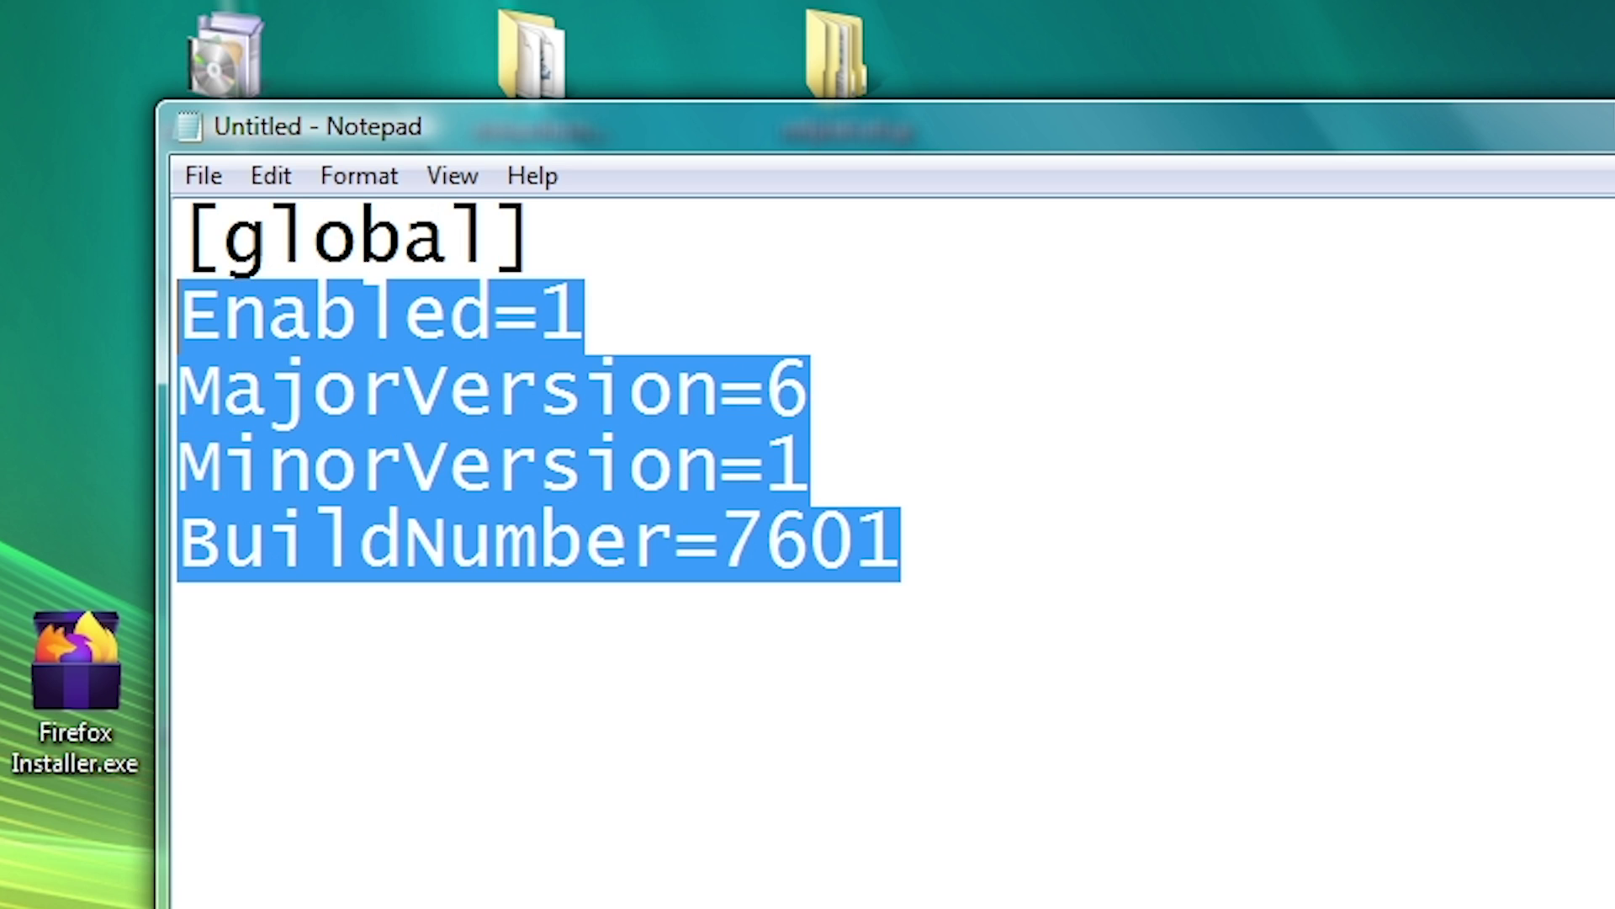
pyautogui.click(765, 543)
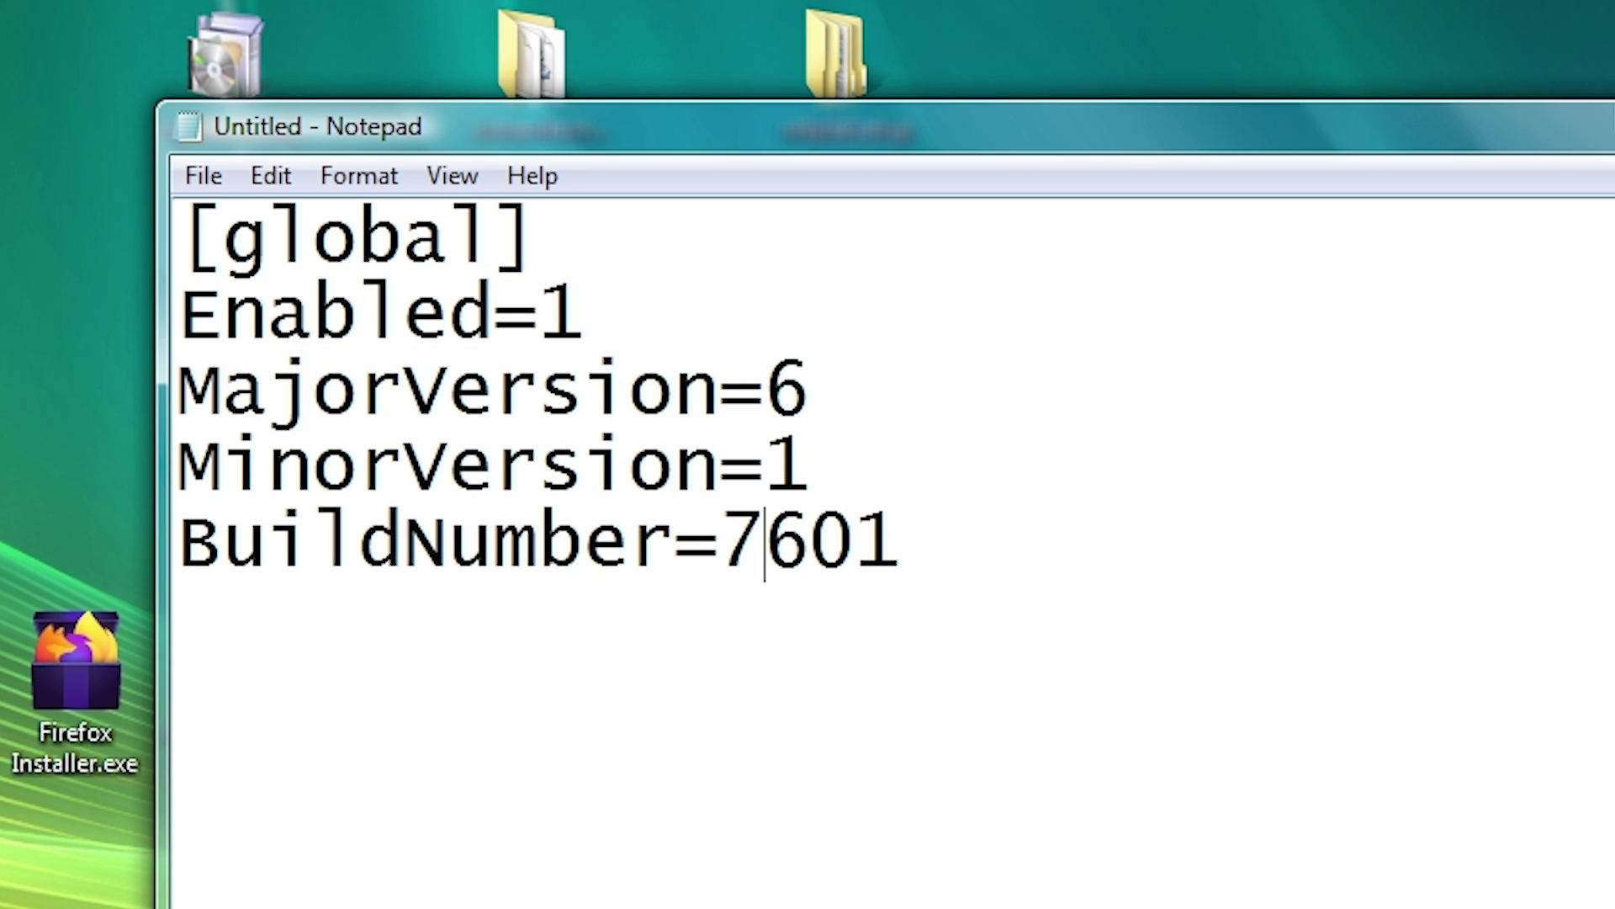
pyautogui.click(58, 698)
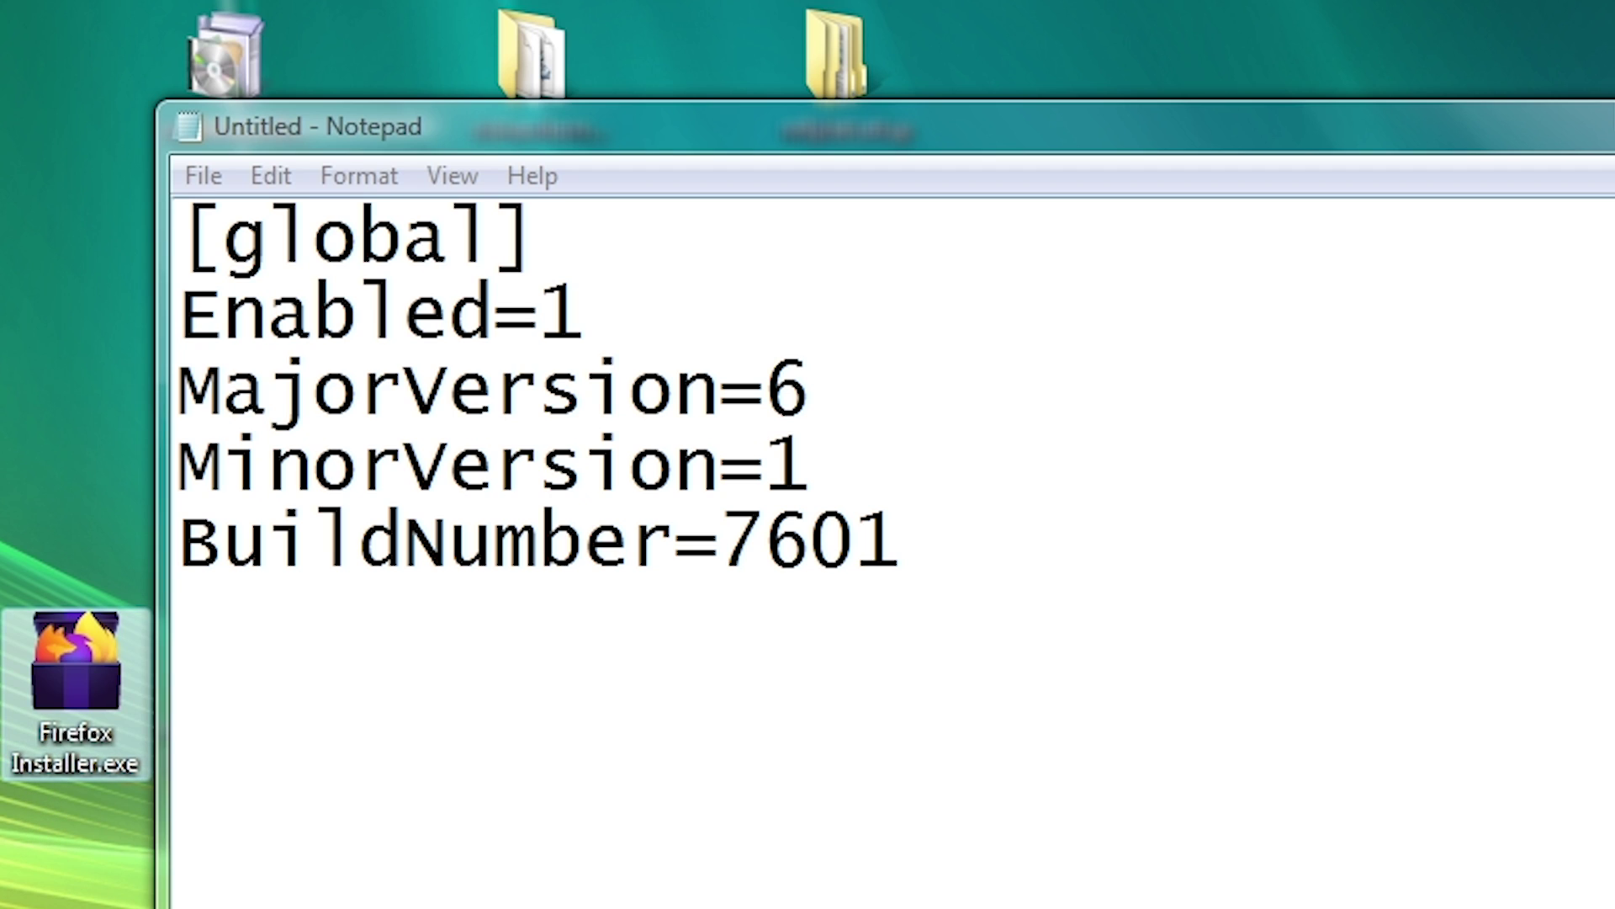
pyautogui.moveTo(899, 542); pyautogui.dragTo(719, 543)
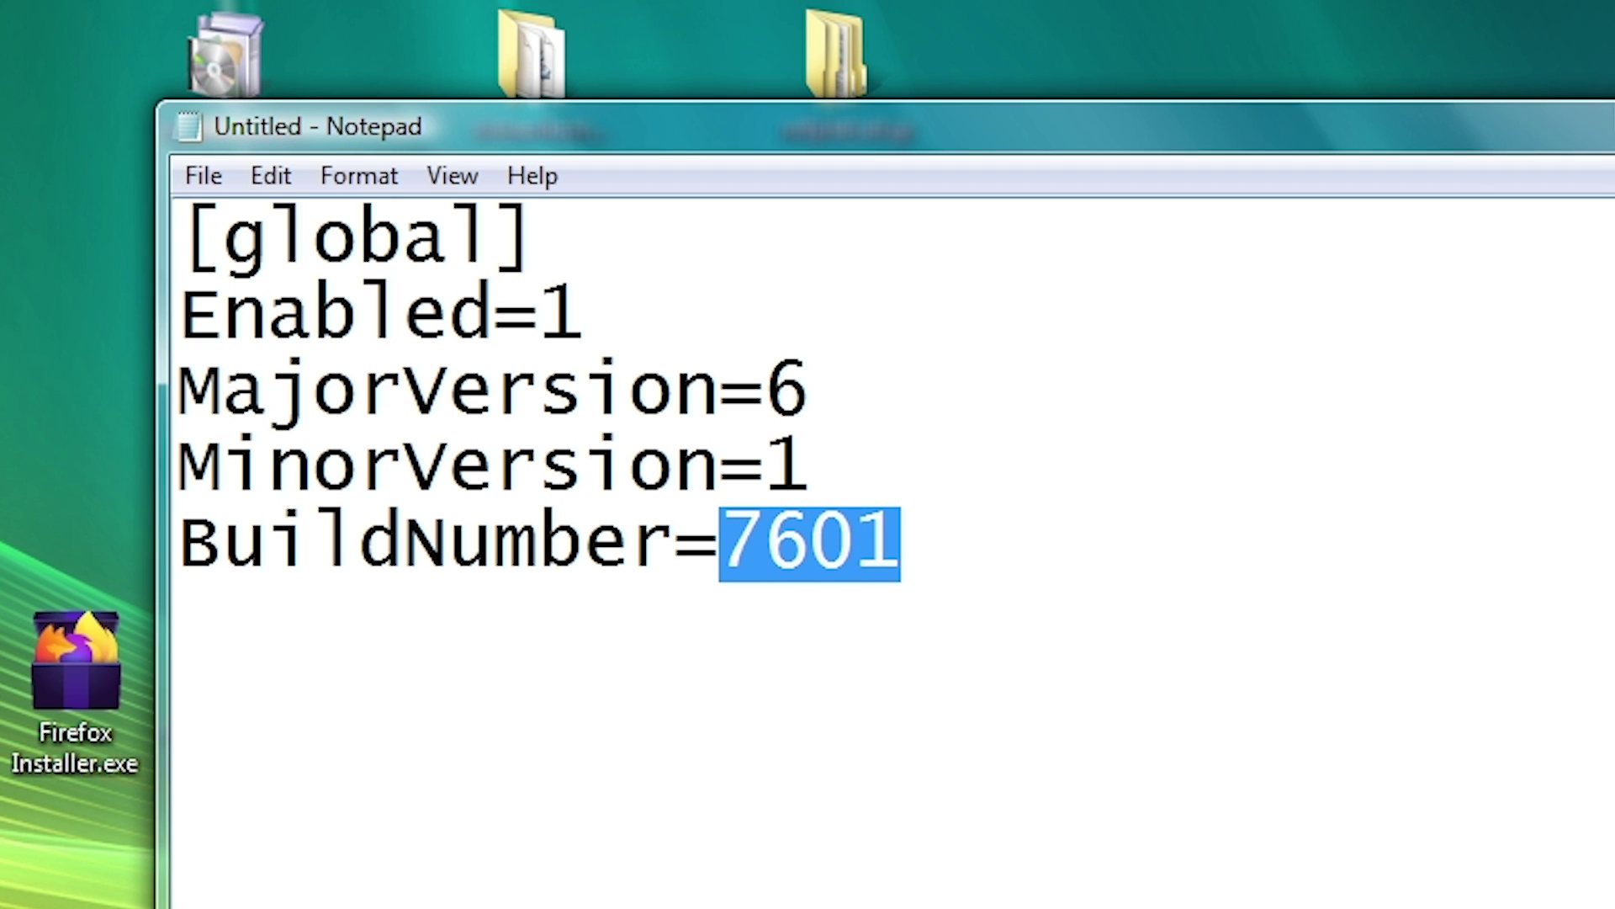
pyautogui.moveTo(222, 239); pyautogui.dragTo(494, 240)
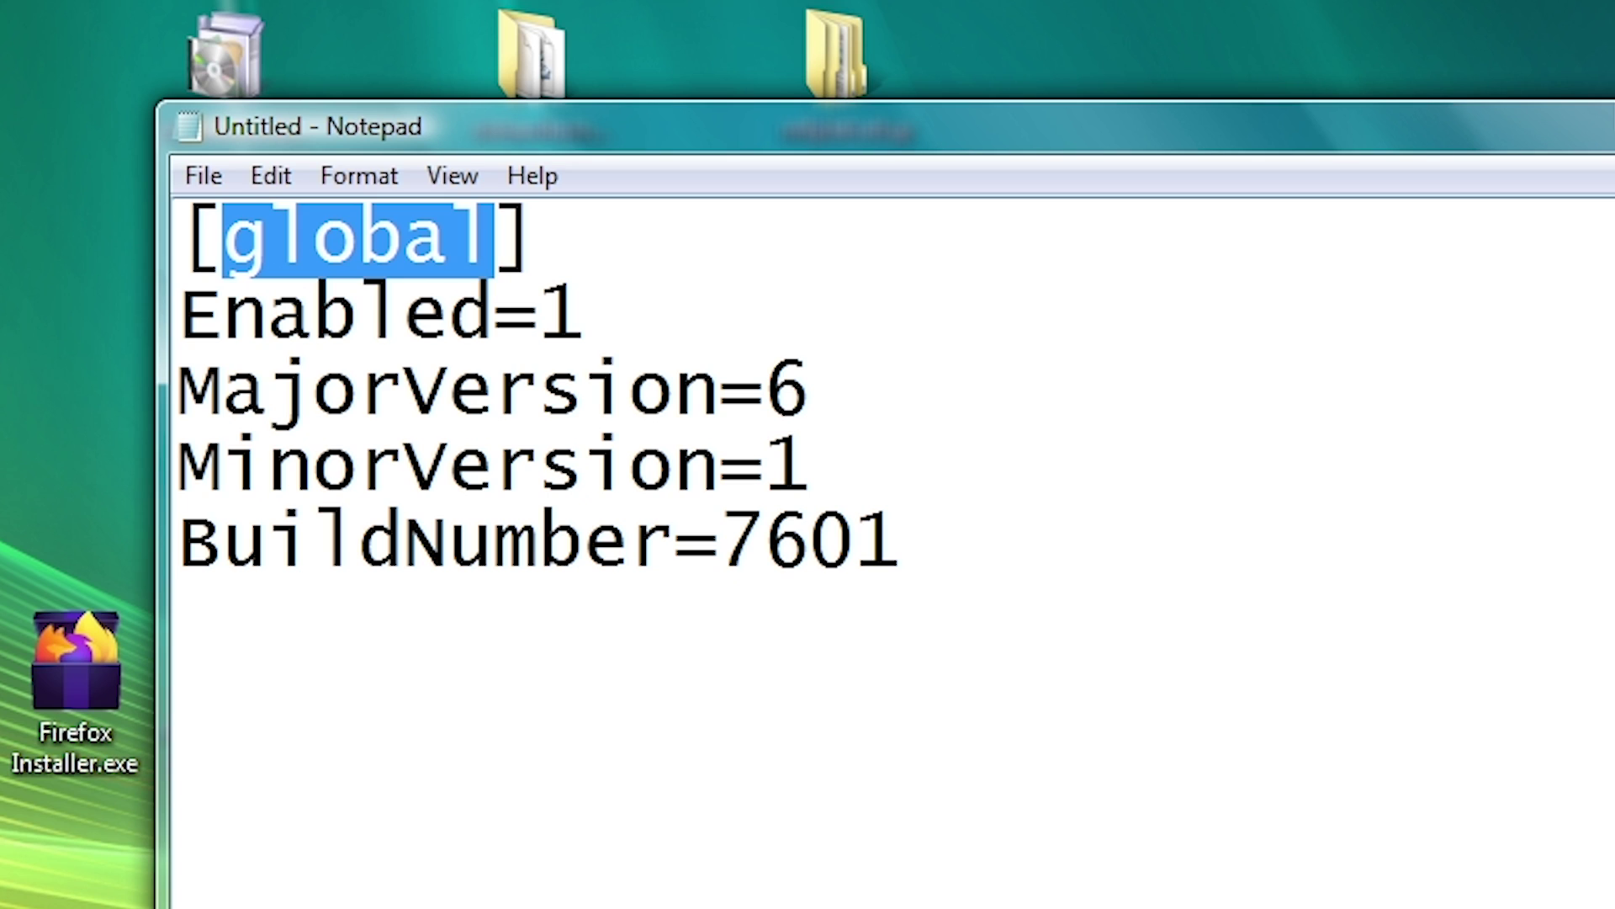
pyautogui.moveTo(898, 543); pyautogui.dragTo(178, 217)
pyautogui.click(810, 467)
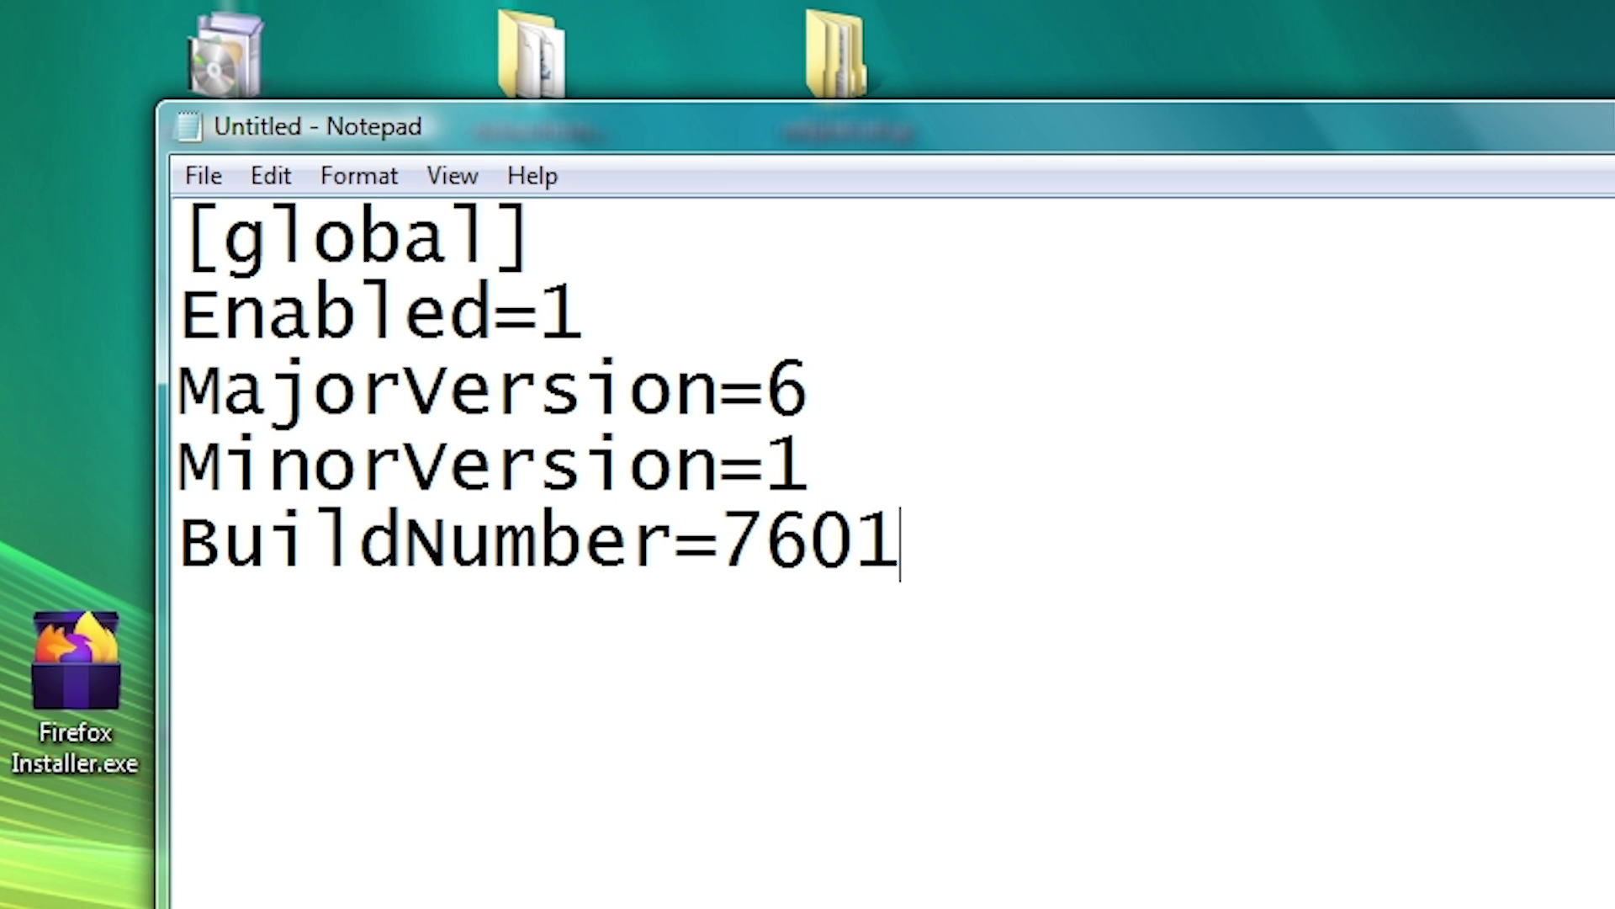
# Step: Copy-paste a duplicate of the settings block, then undo the paste to keep one section
pyautogui.press('Return')
pyautogui.press('Return')
pyautogui.hotkey('ctrl', 'shift', 'Home')
pyautogui.hotkey('ctrl', 'c')
pyautogui.hotkey('ctrl', 'End')
pyautogui.hotkey('ctrl', 'v')
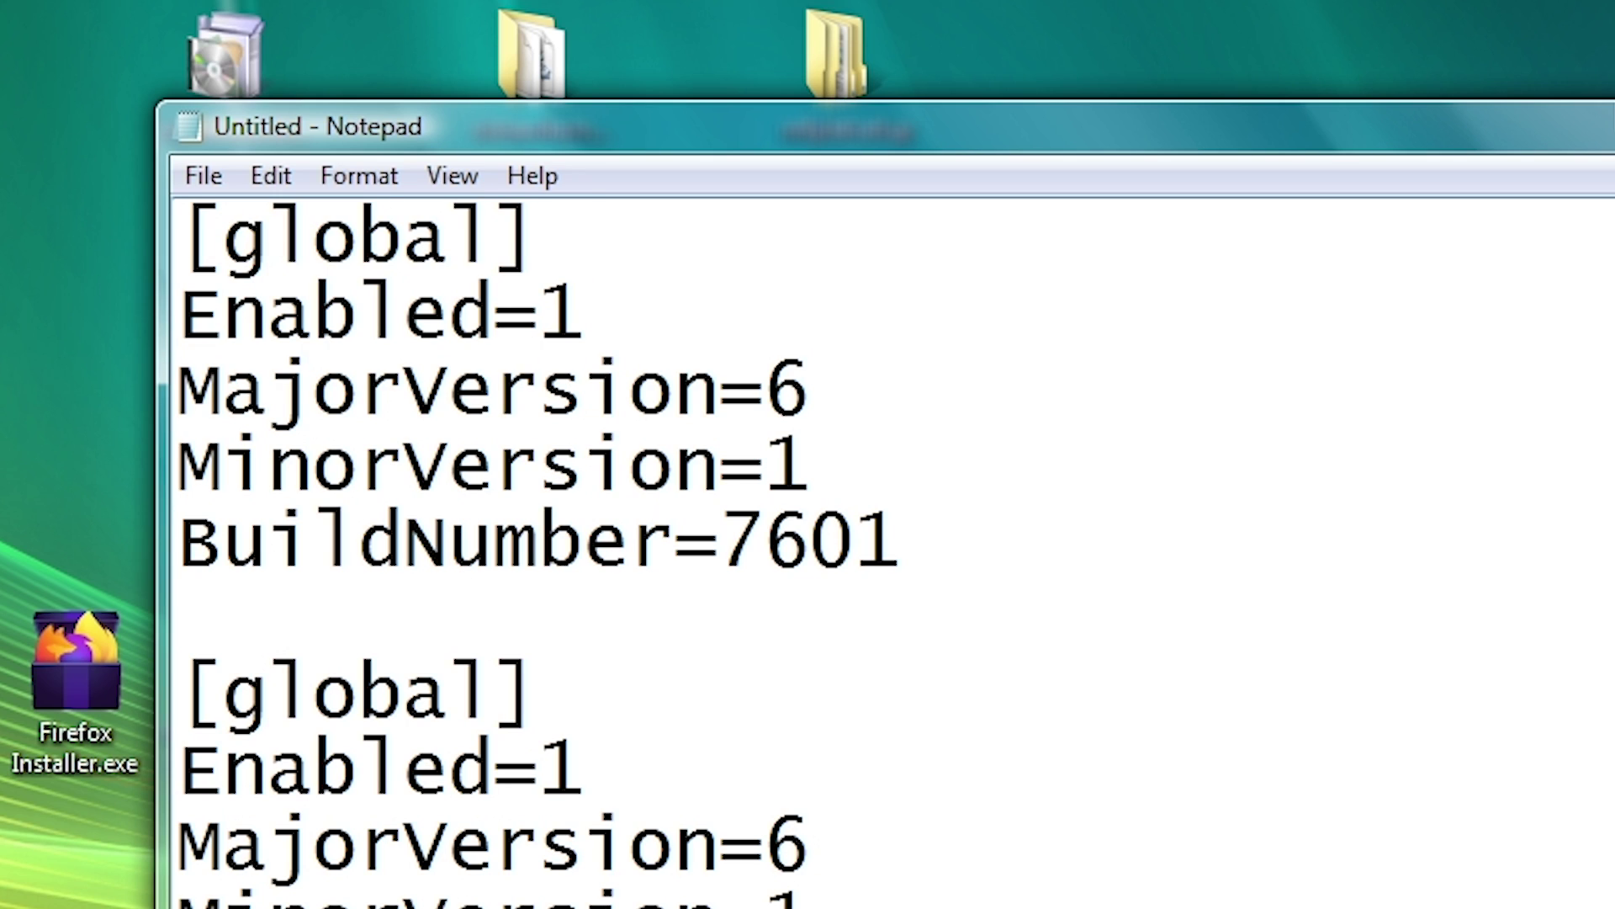
pyautogui.moveTo(589, 905); pyautogui.dragTo(224, 770)
pyautogui.click(224, 770)
pyautogui.doubleClick(354, 694)
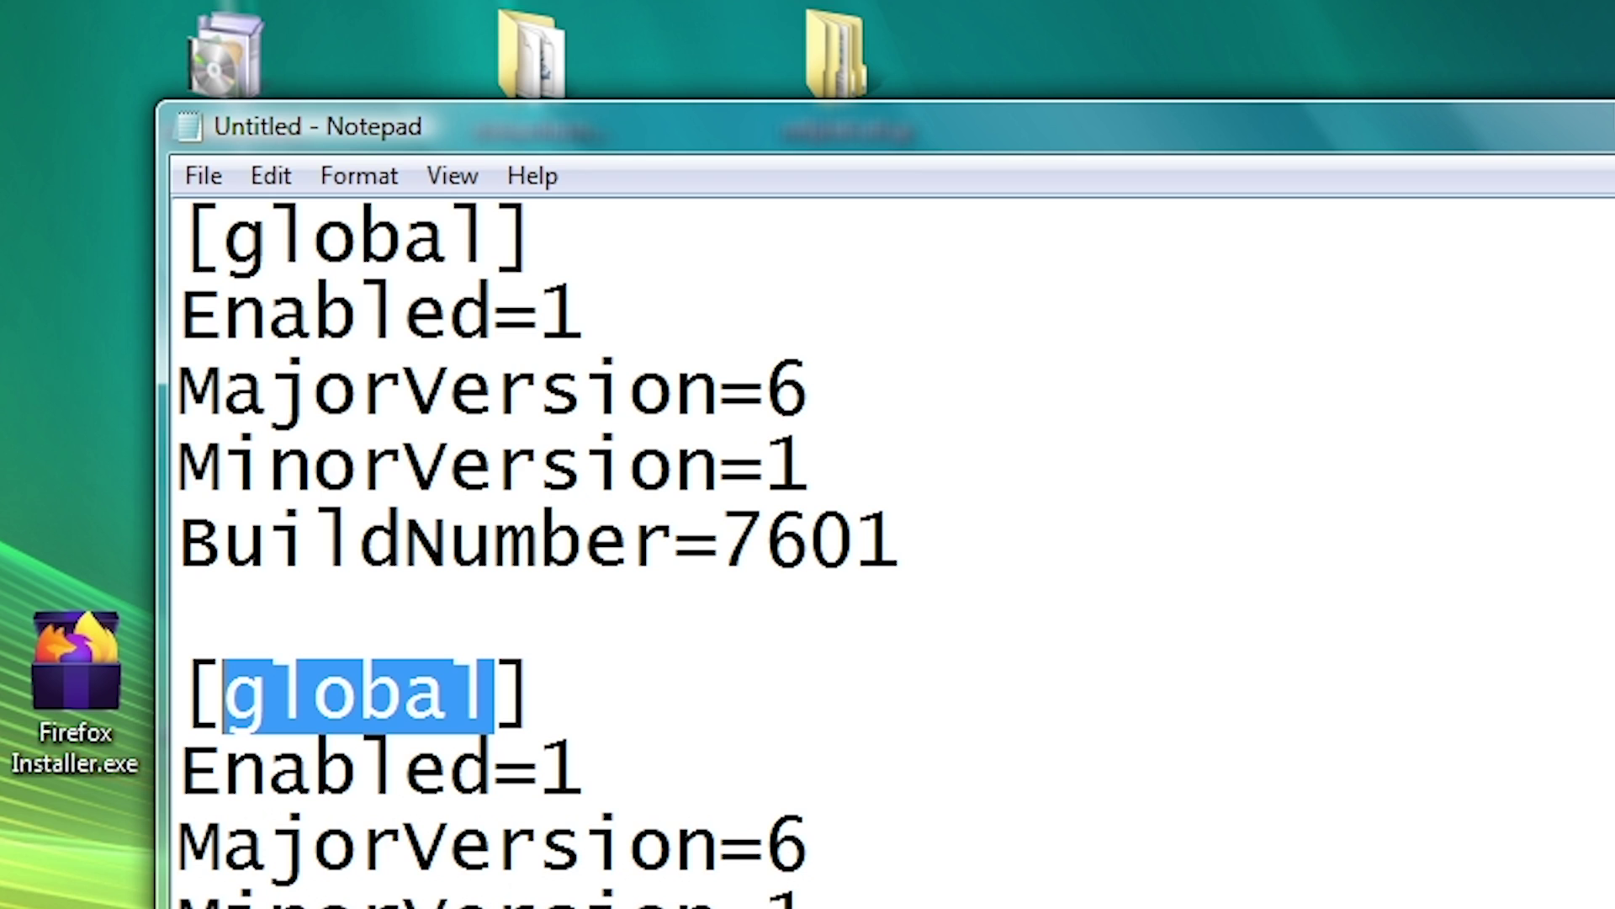
pyautogui.click(358, 694)
pyautogui.hotkey('ctrl', 'z')
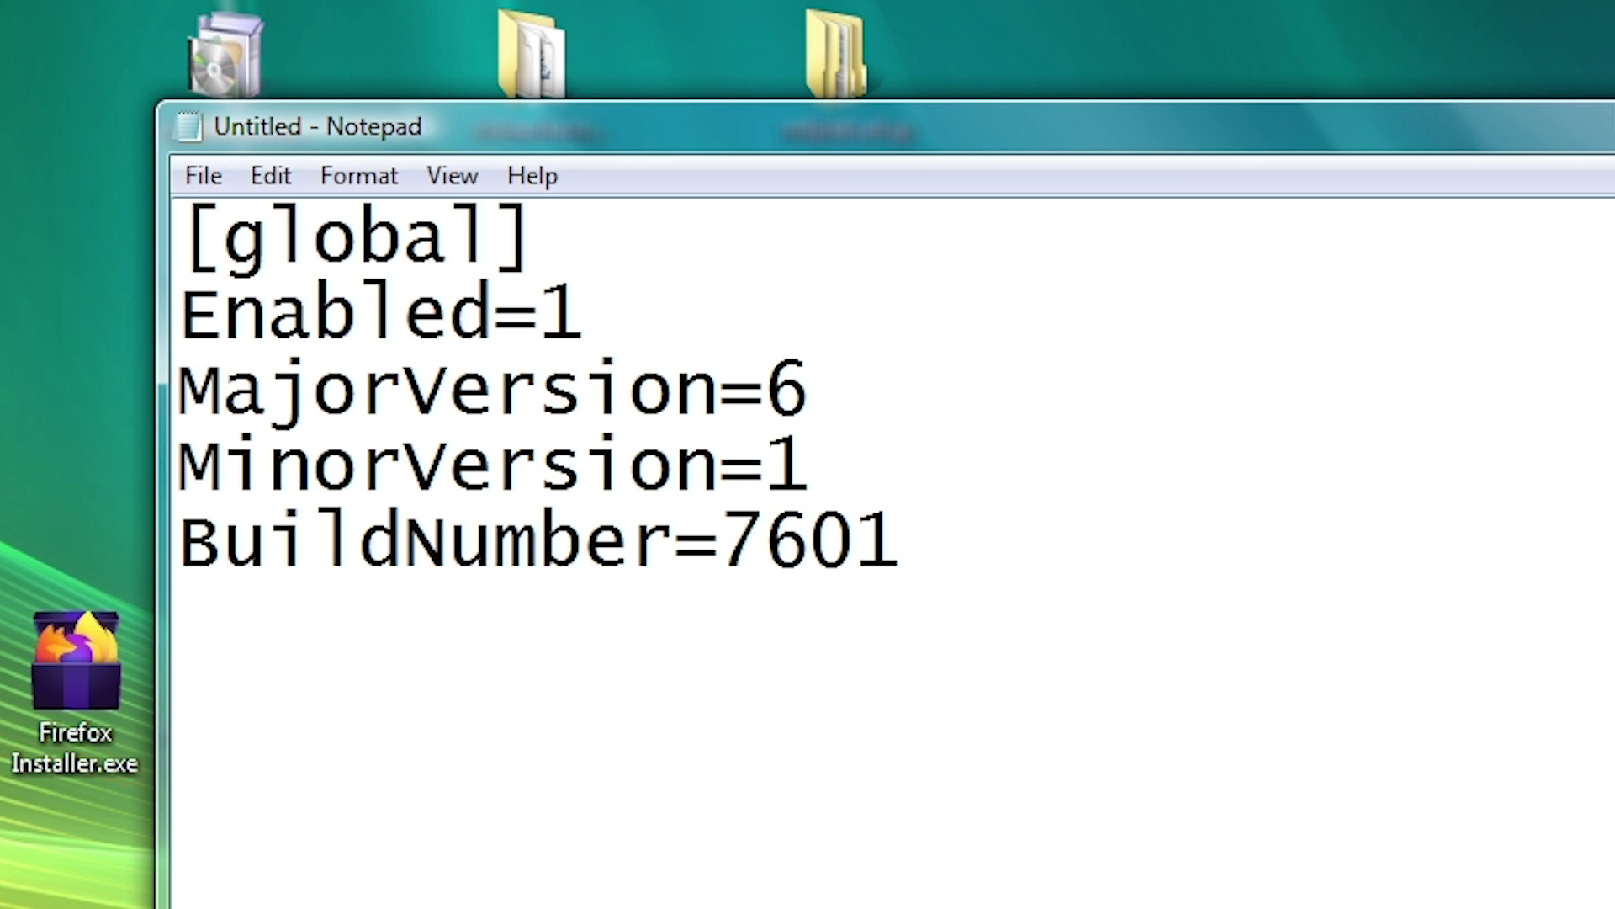
# Step: Move Notepad aside and run winver to show the Windows version
pyautogui.moveTo(571, 135); pyautogui.dragTo(680, 132)
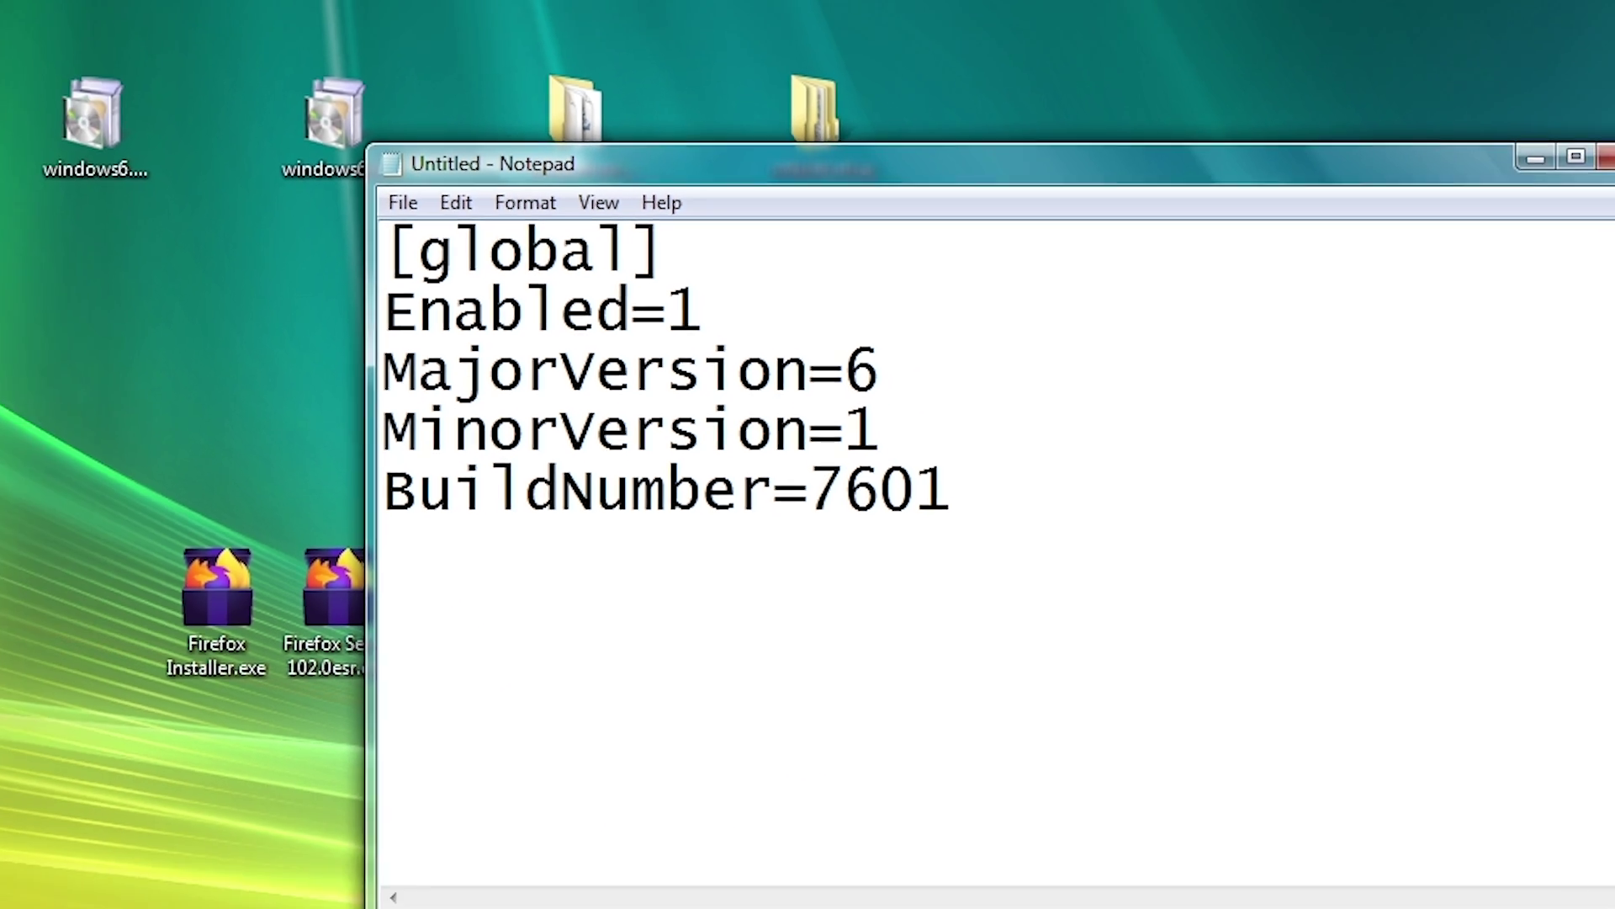
pyautogui.press('super+r')
pyautogui.write('winver')
pyautogui.press('Return')
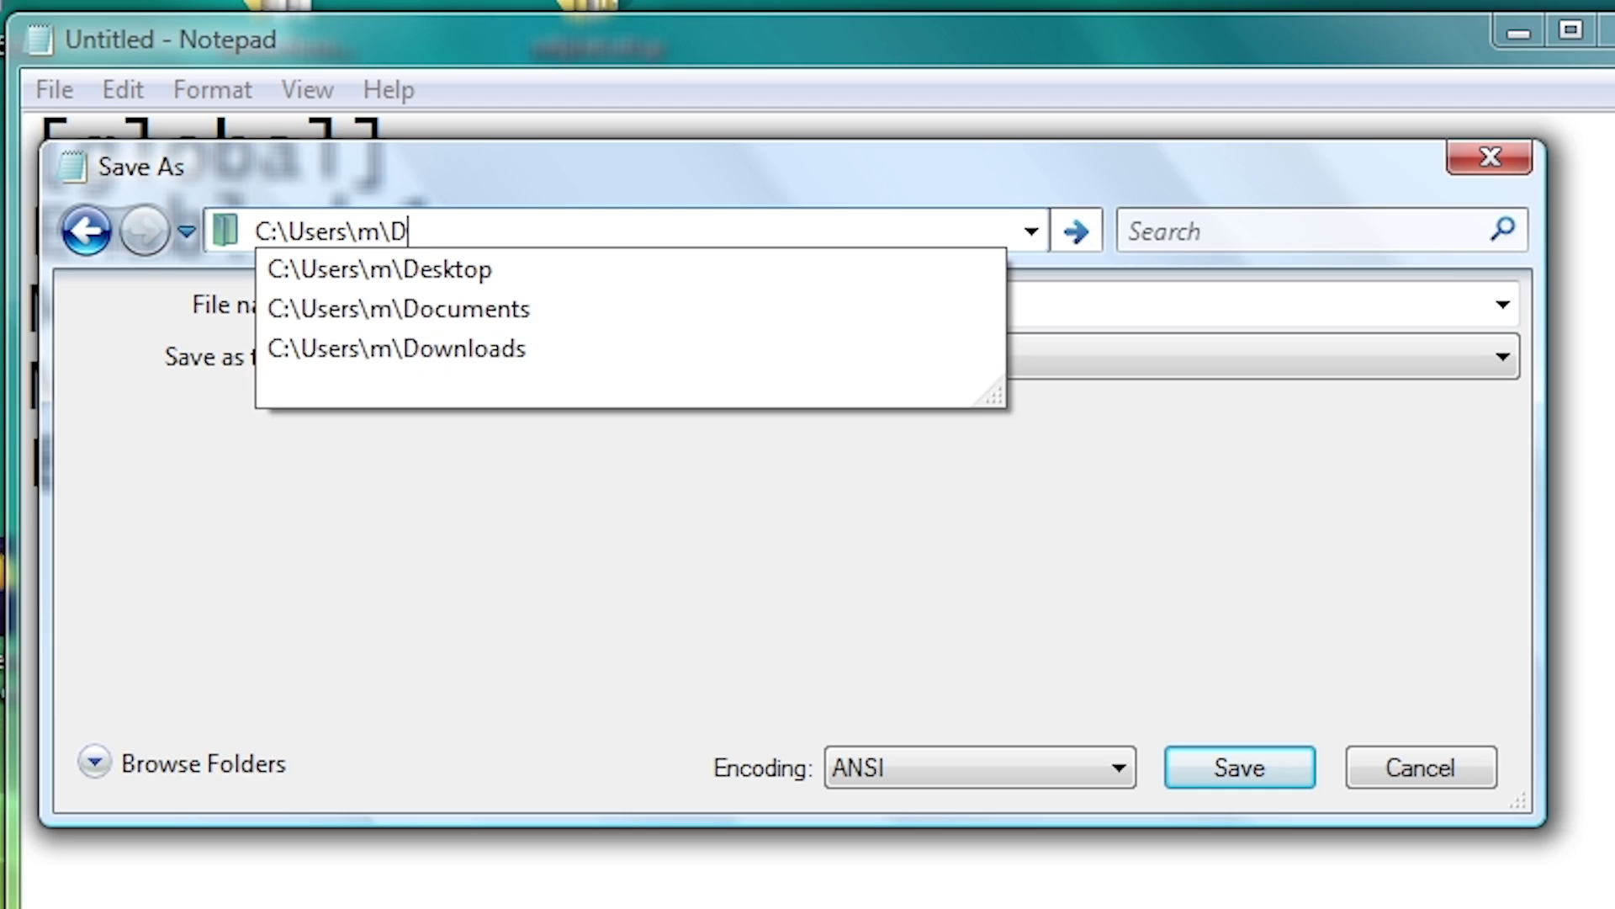
# Step: Save the document to the Desktop as osver.ini with the All Files (*.*) type
pyautogui.press('Down')
pyautogui.press('Return')
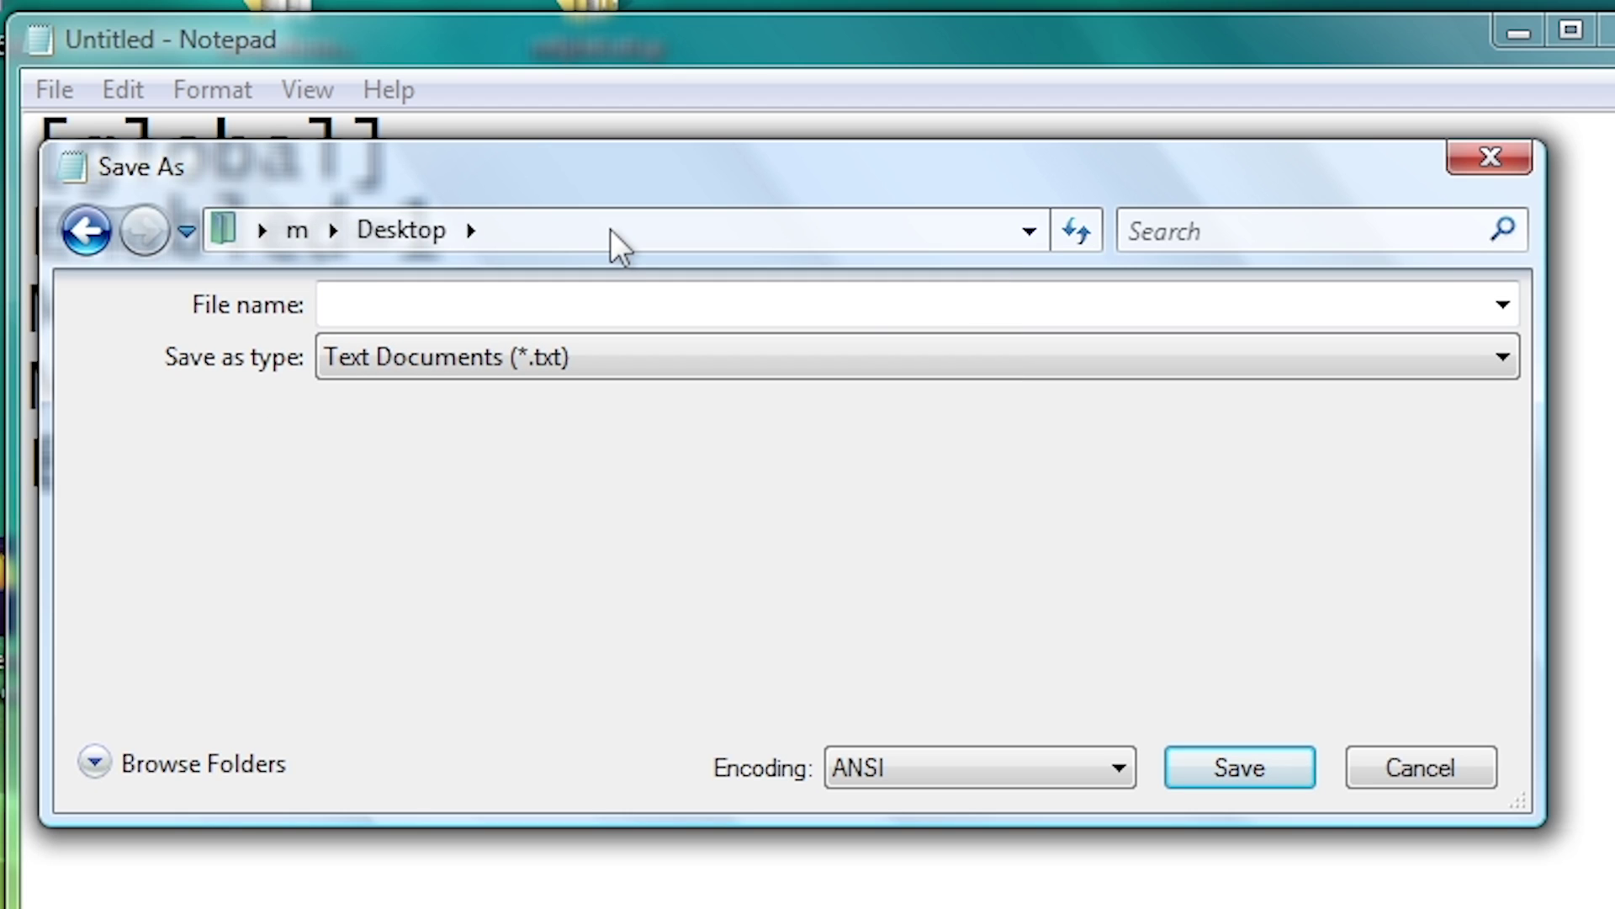
pyautogui.press('Tab')
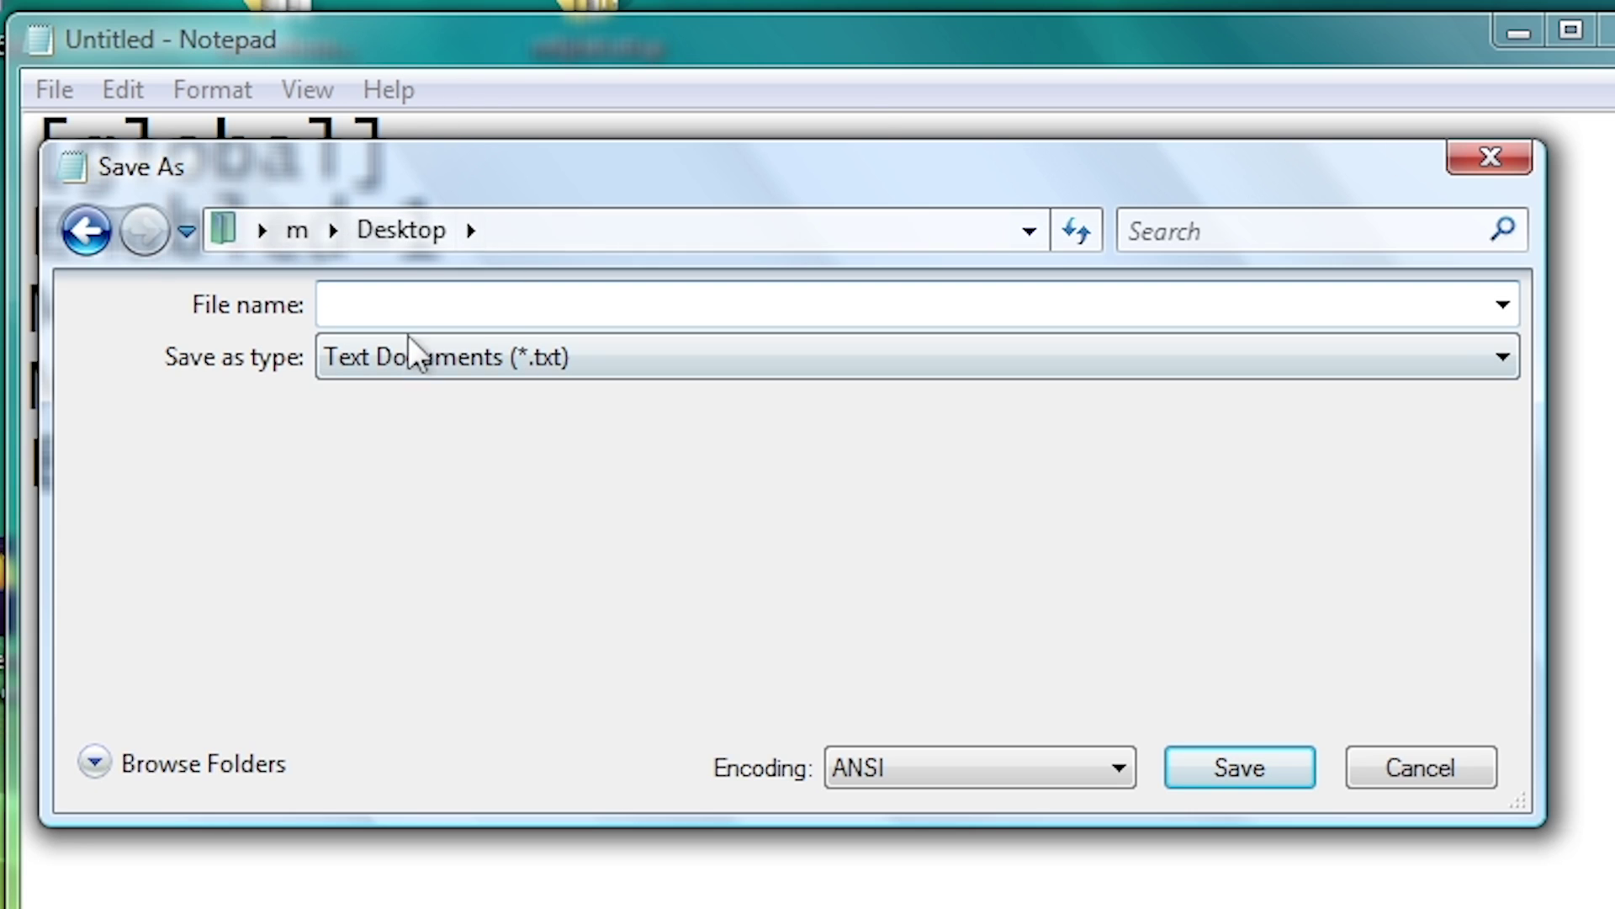
pyautogui.click(497, 357)
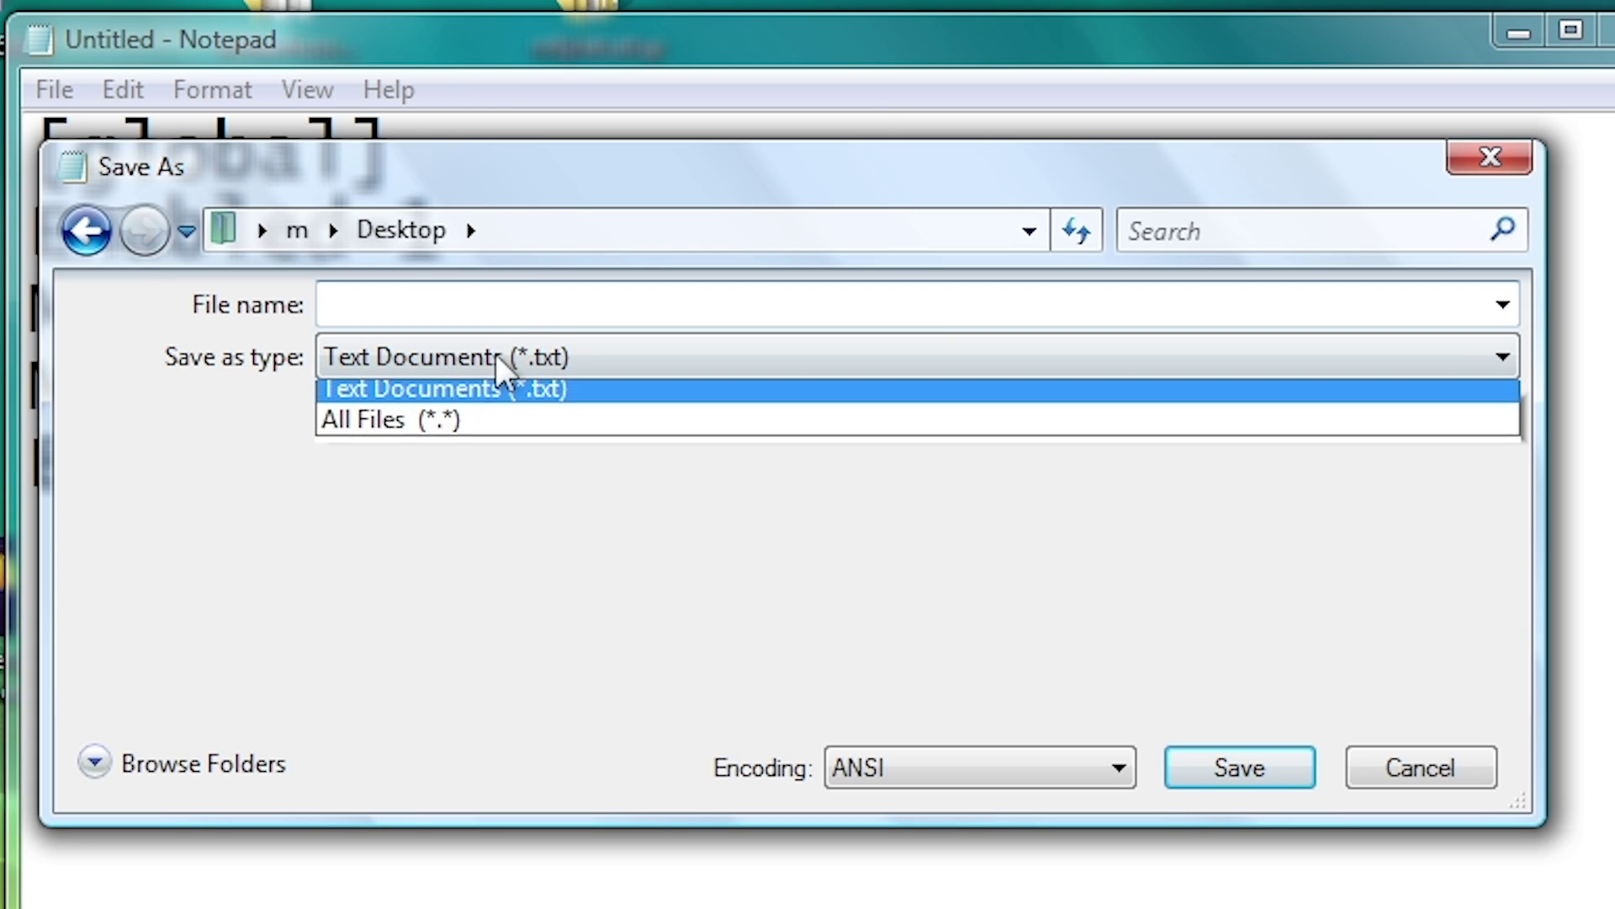
pyautogui.click(400, 429)
pyautogui.click(324, 303)
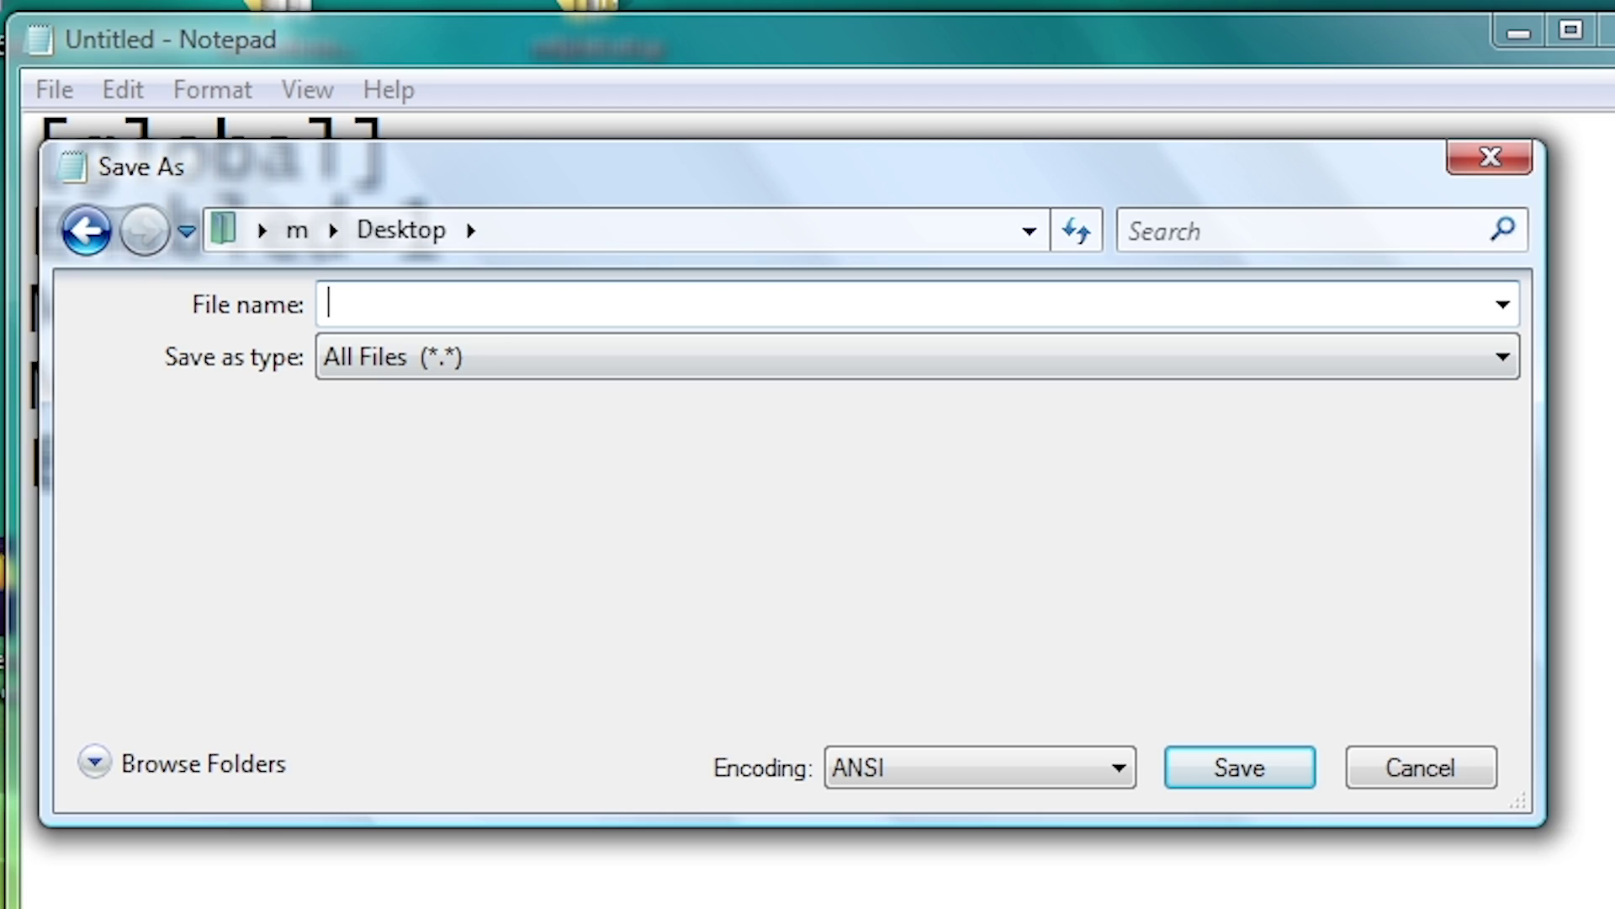
pyautogui.write('osver.ini')
pyautogui.press('Return')
# Step: Close Notepad, open %systemroot%, and copy osver.ini into C:\Windows, approving the UAC prompts
pyautogui.click(1424, 189)
pyautogui.press('super+r')
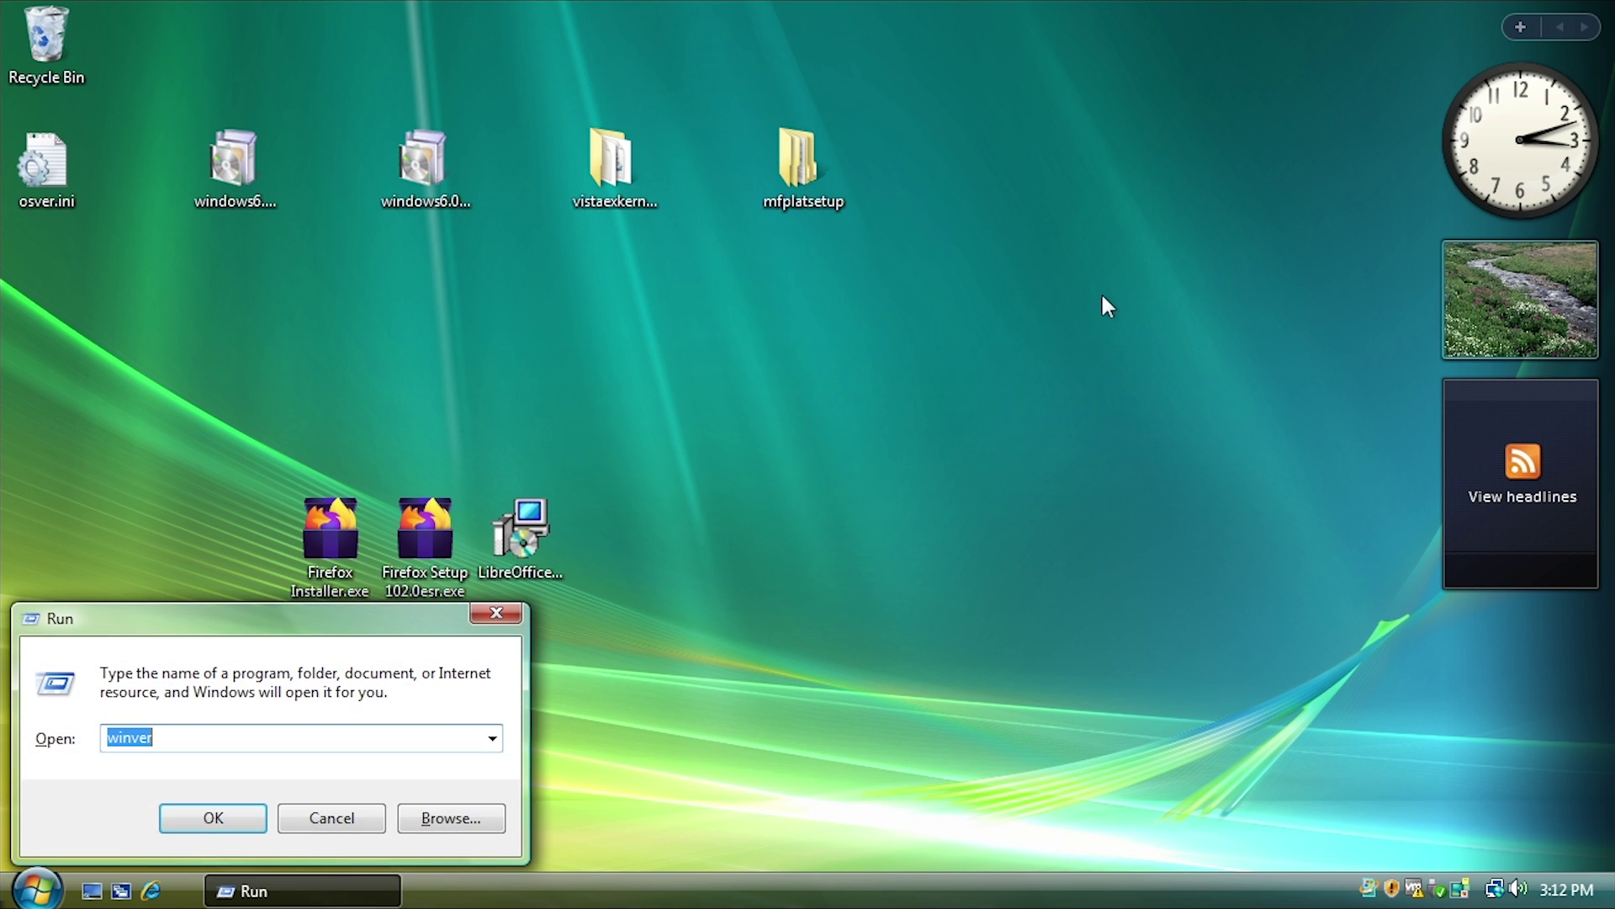
pyautogui.write('%systen')
pyautogui.write('root%')
pyautogui.press('Return')
pyautogui.moveTo(1470, 114); pyautogui.dragTo(1491, 111)
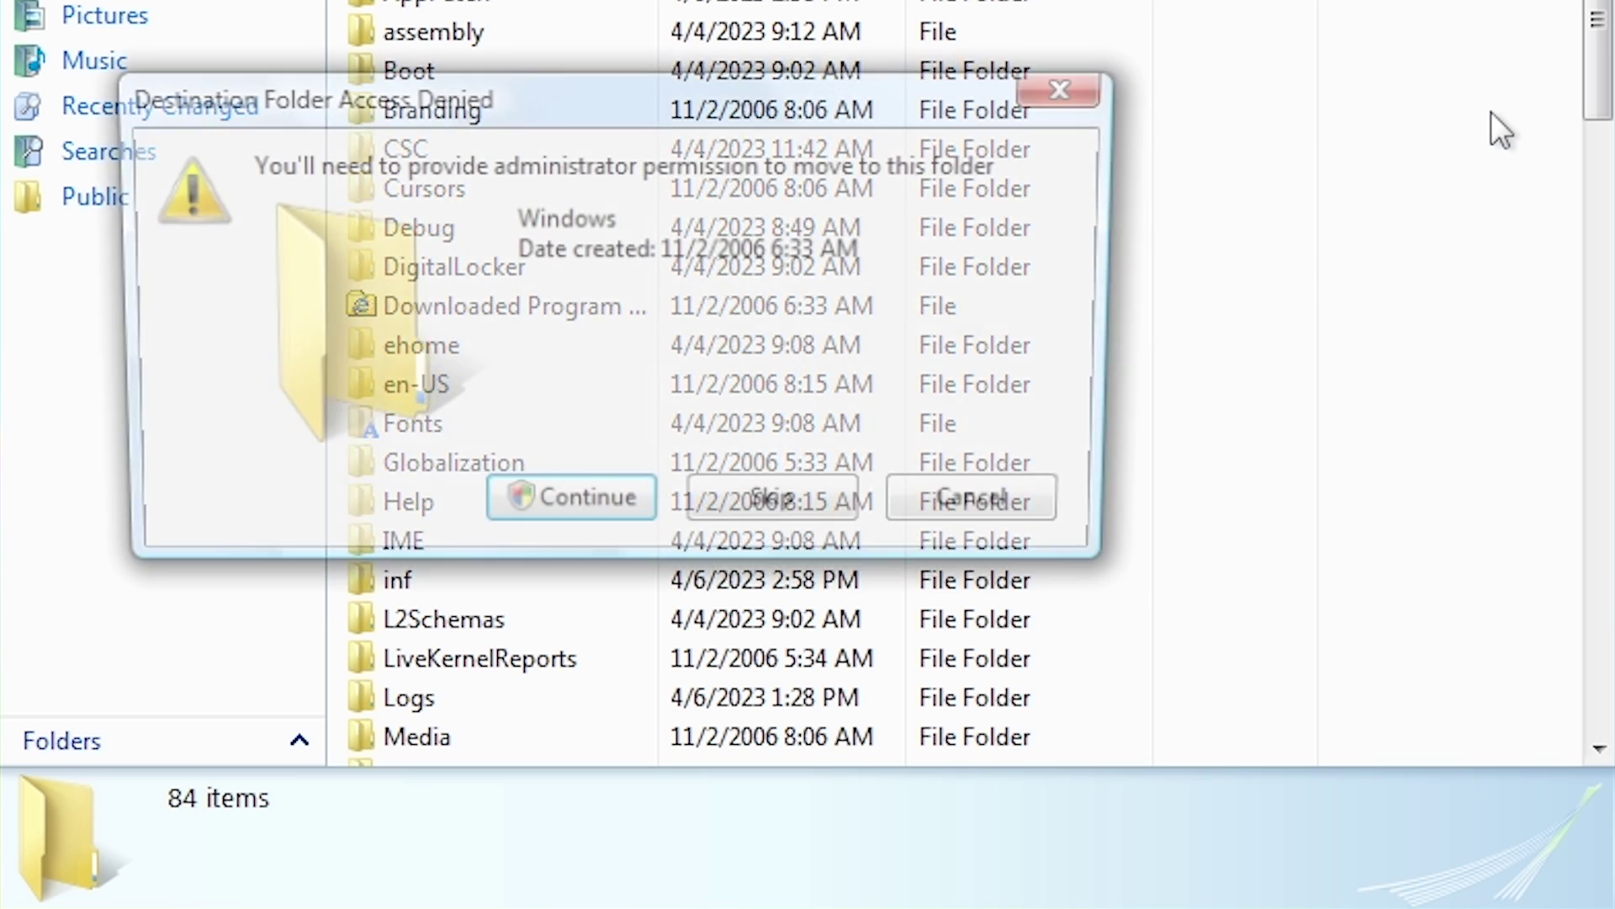
pyautogui.click(568, 517)
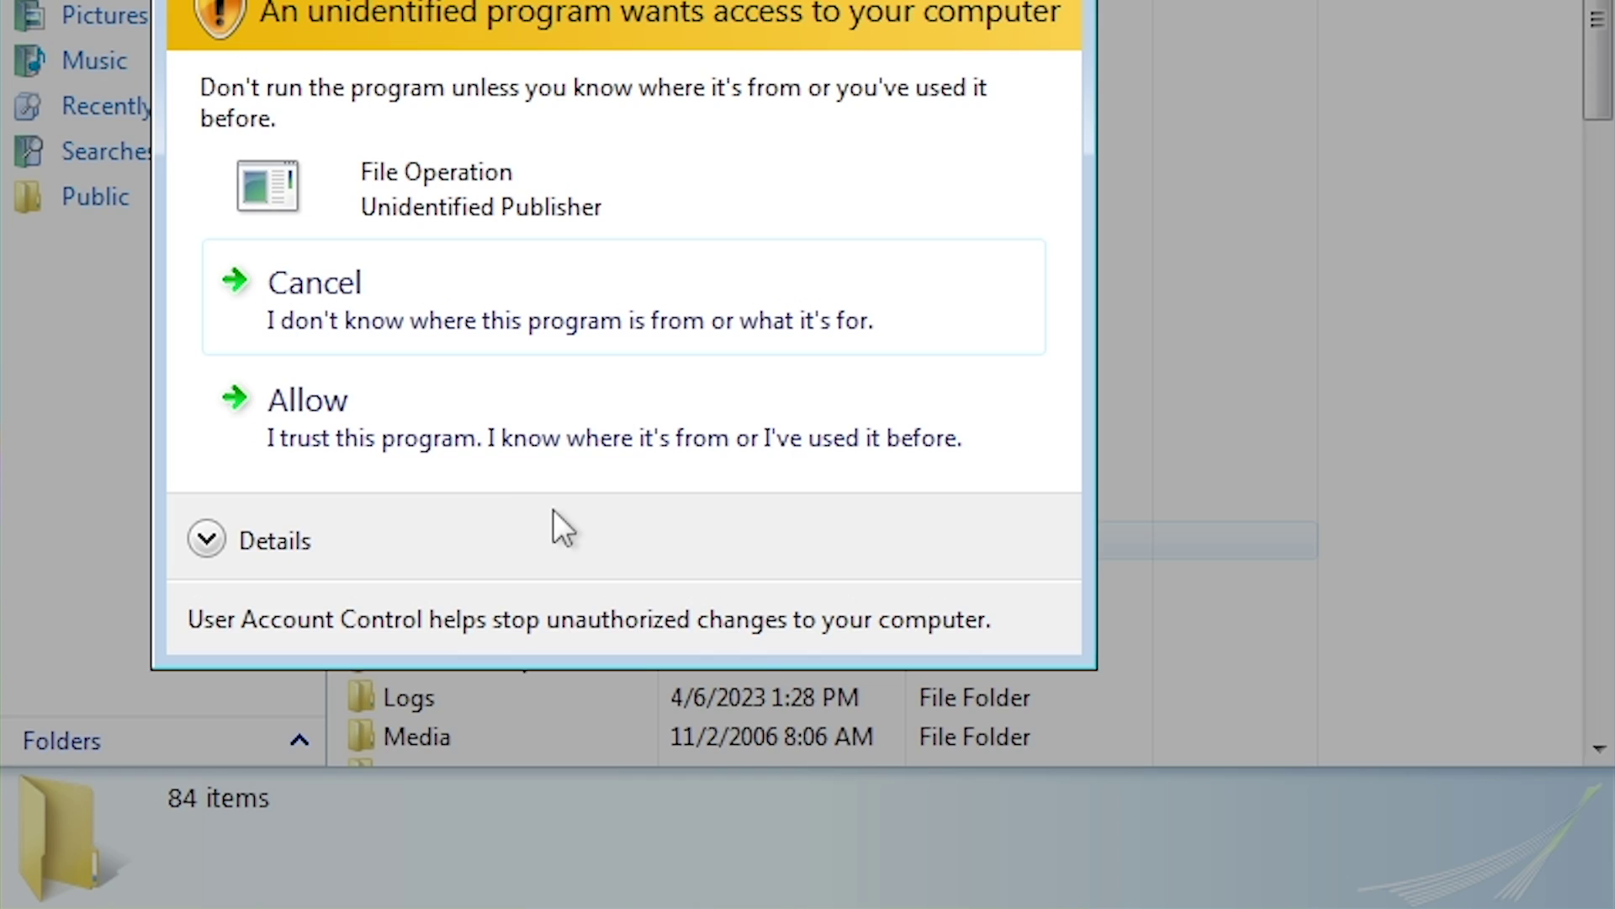
pyautogui.click(556, 418)
# Step: Check with winver that About Windows reports Version 6.1 (Build 7601), then minimize the Windows folder
pyautogui.press('super+r')
pyautogui.write('winver')
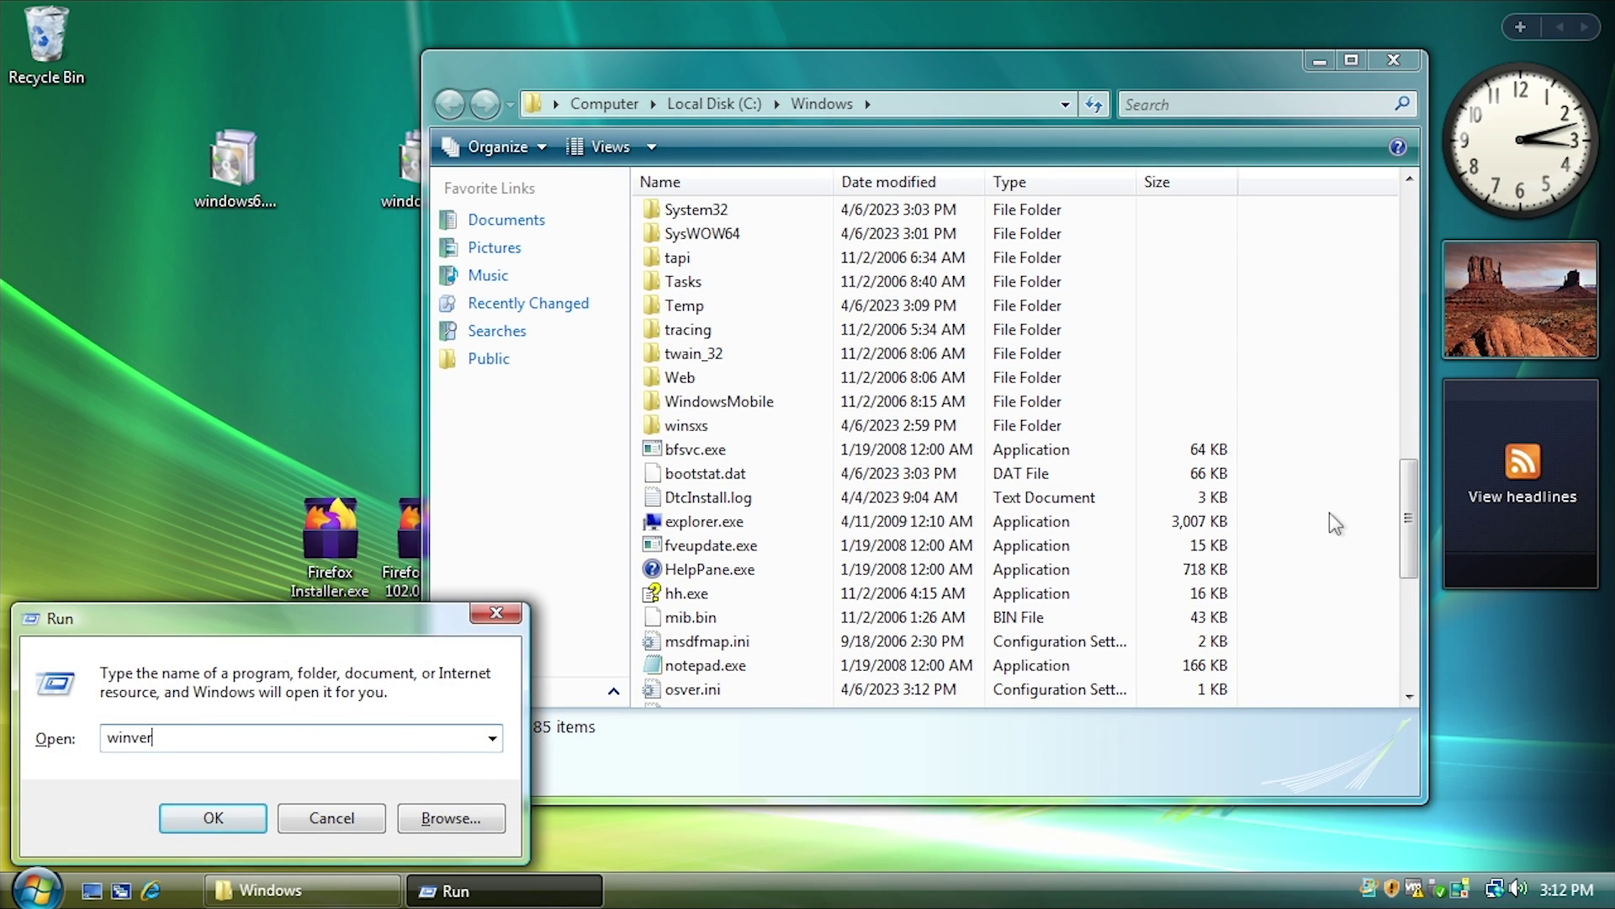
pyautogui.press('Return')
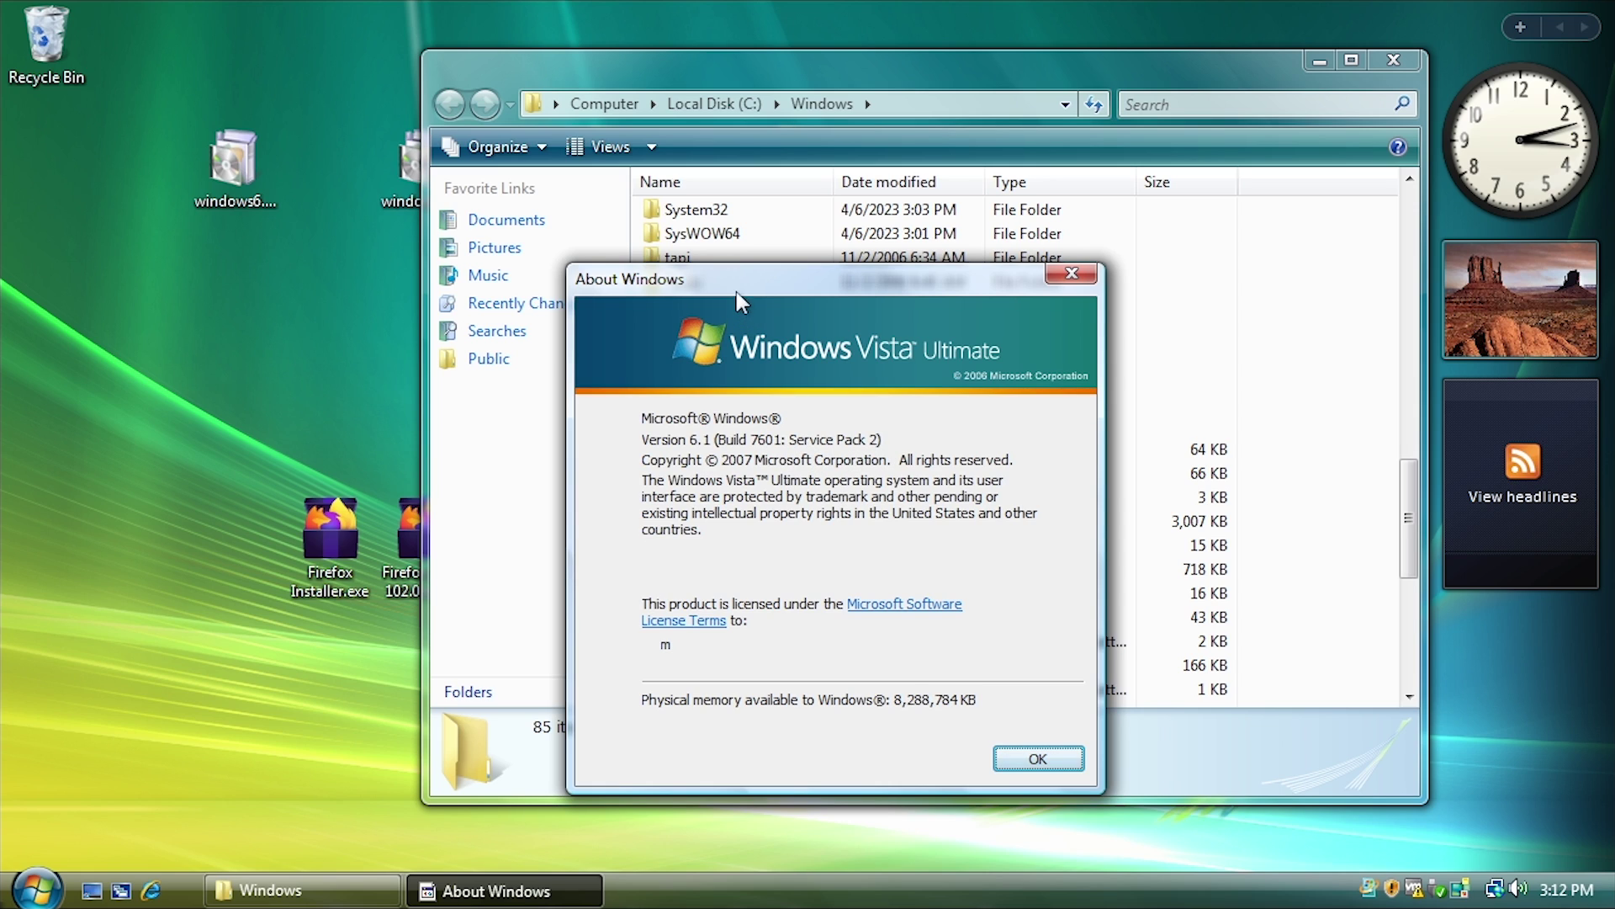
pyautogui.moveTo(737, 290); pyautogui.dragTo(656, 255)
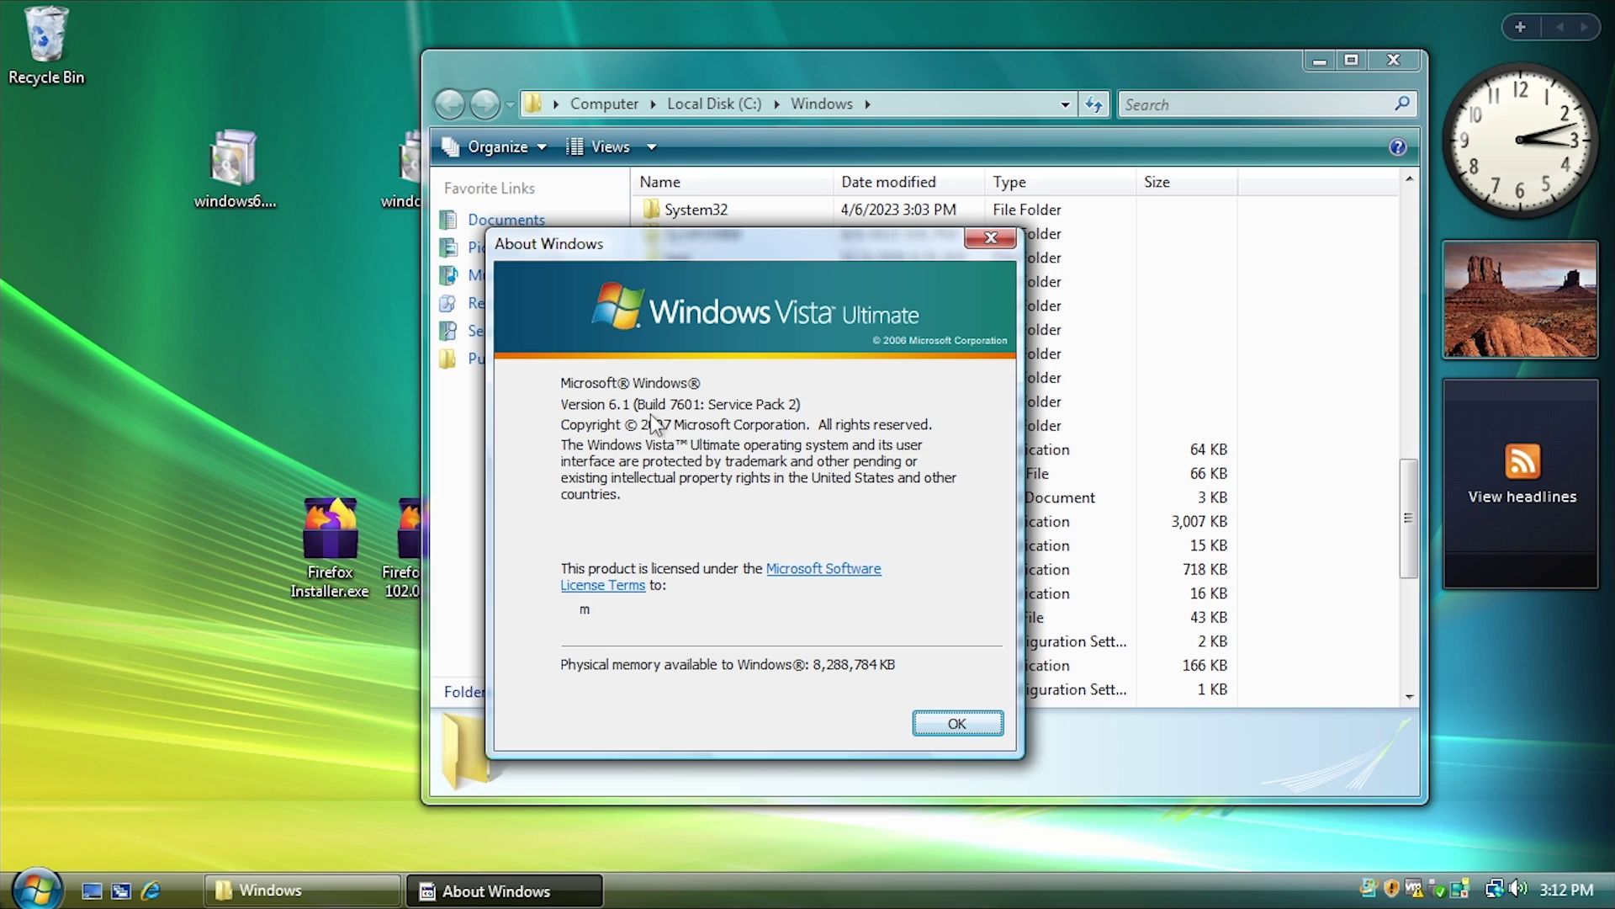
pyautogui.click(958, 723)
pyautogui.click(1317, 62)
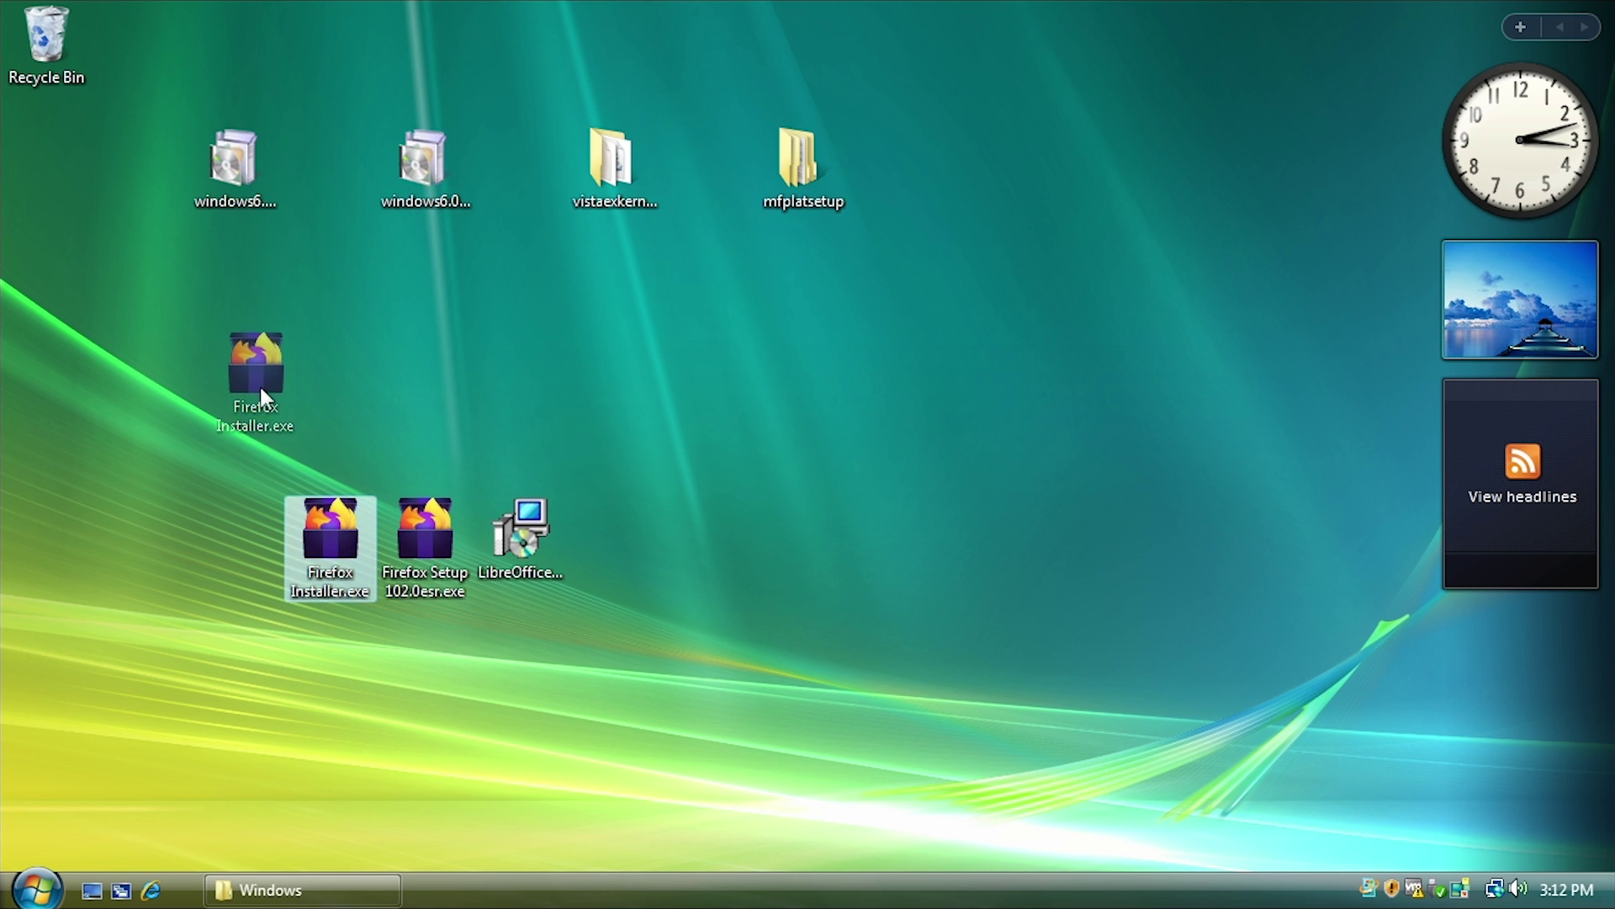
# Step: Arrange the Firefox Setup 102.0esr icon beside Firefox Installer on the desktop
pyautogui.moveTo(259, 383); pyautogui.dragTo(229, 403)
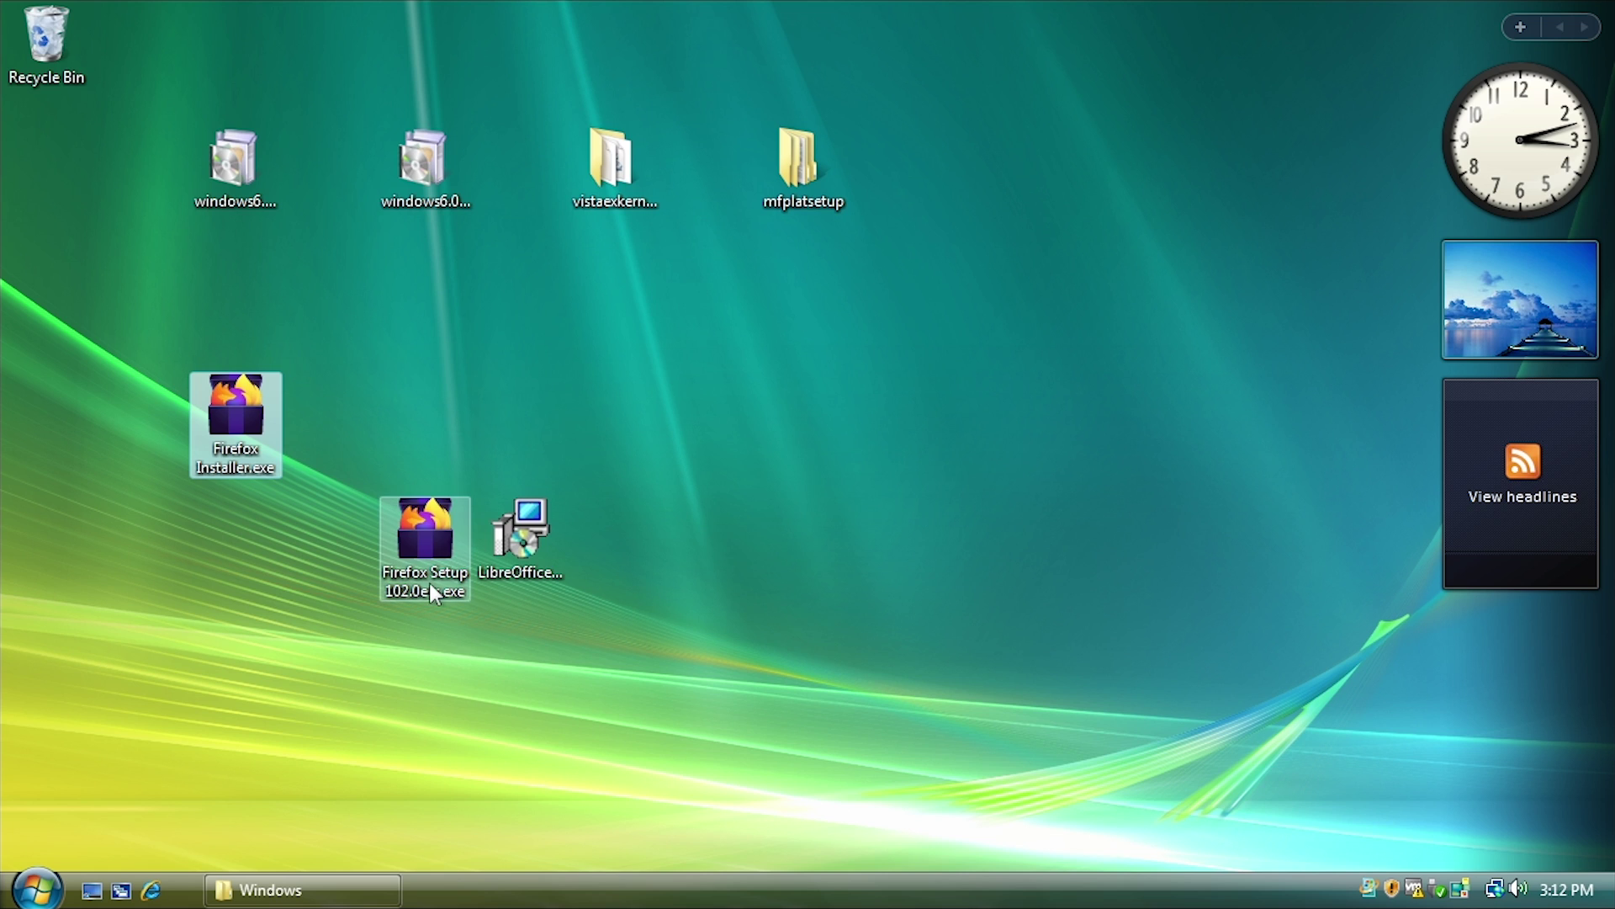
pyautogui.moveTo(330, 632); pyautogui.dragTo(481, 492)
pyautogui.moveTo(441, 543); pyautogui.dragTo(395, 431)
pyautogui.moveTo(379, 505); pyautogui.dragTo(515, 401)
pyautogui.click(515, 402)
# Step: Install Firefox via Firefox Installer.exe, dismiss its crash errors, and close the Privacy Notice tab in a restored window
pyautogui.doubleClick(260, 426)
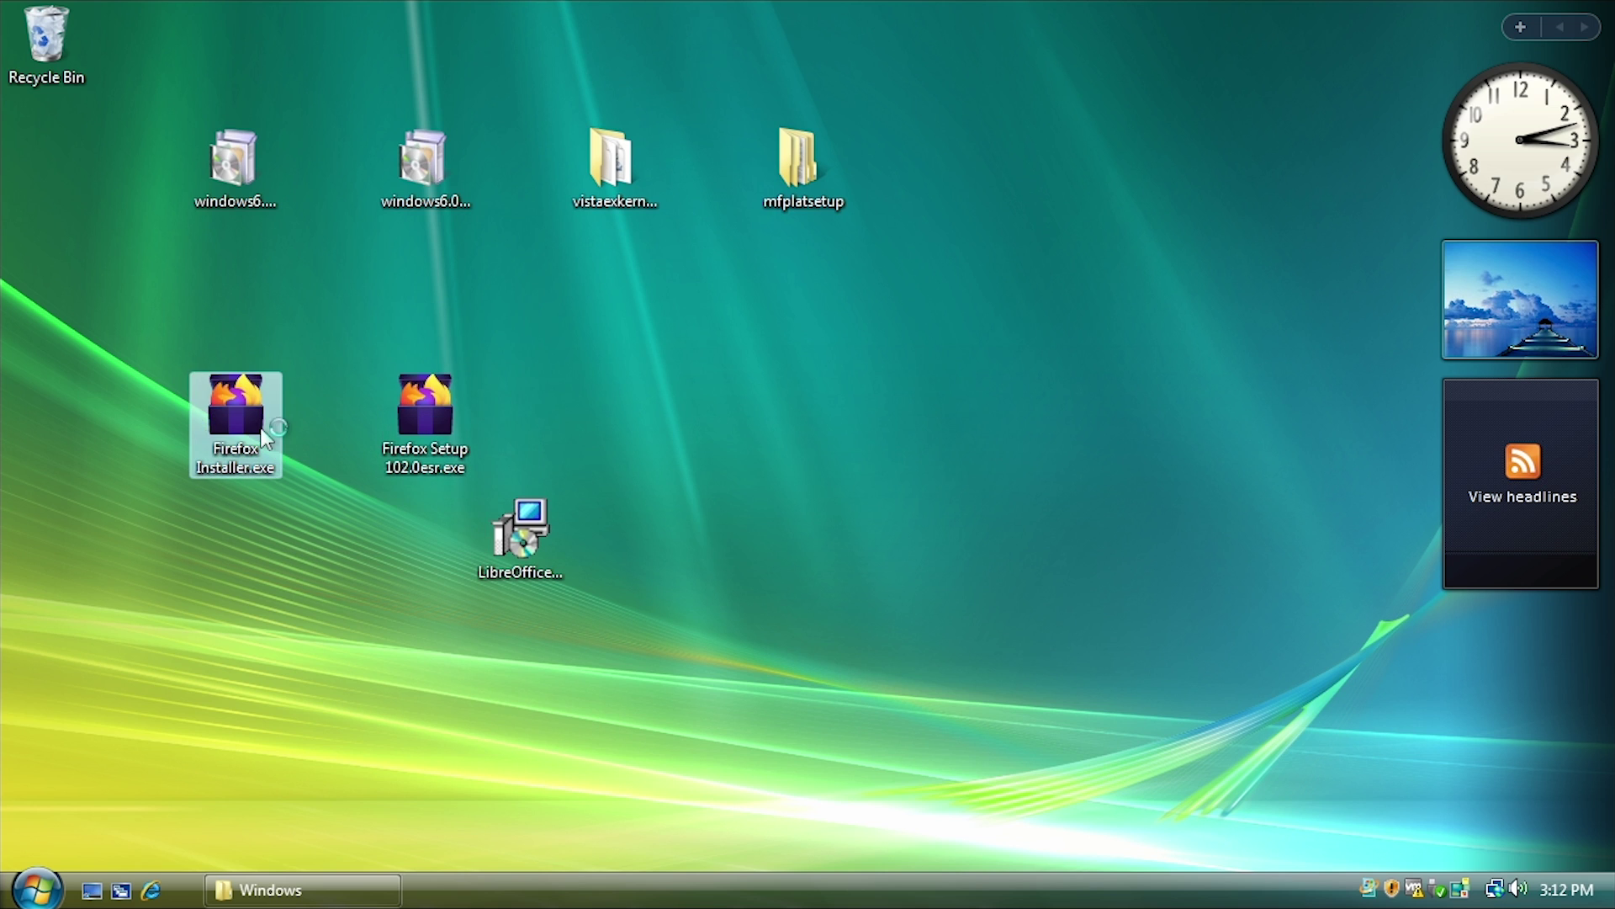
pyautogui.click(886, 485)
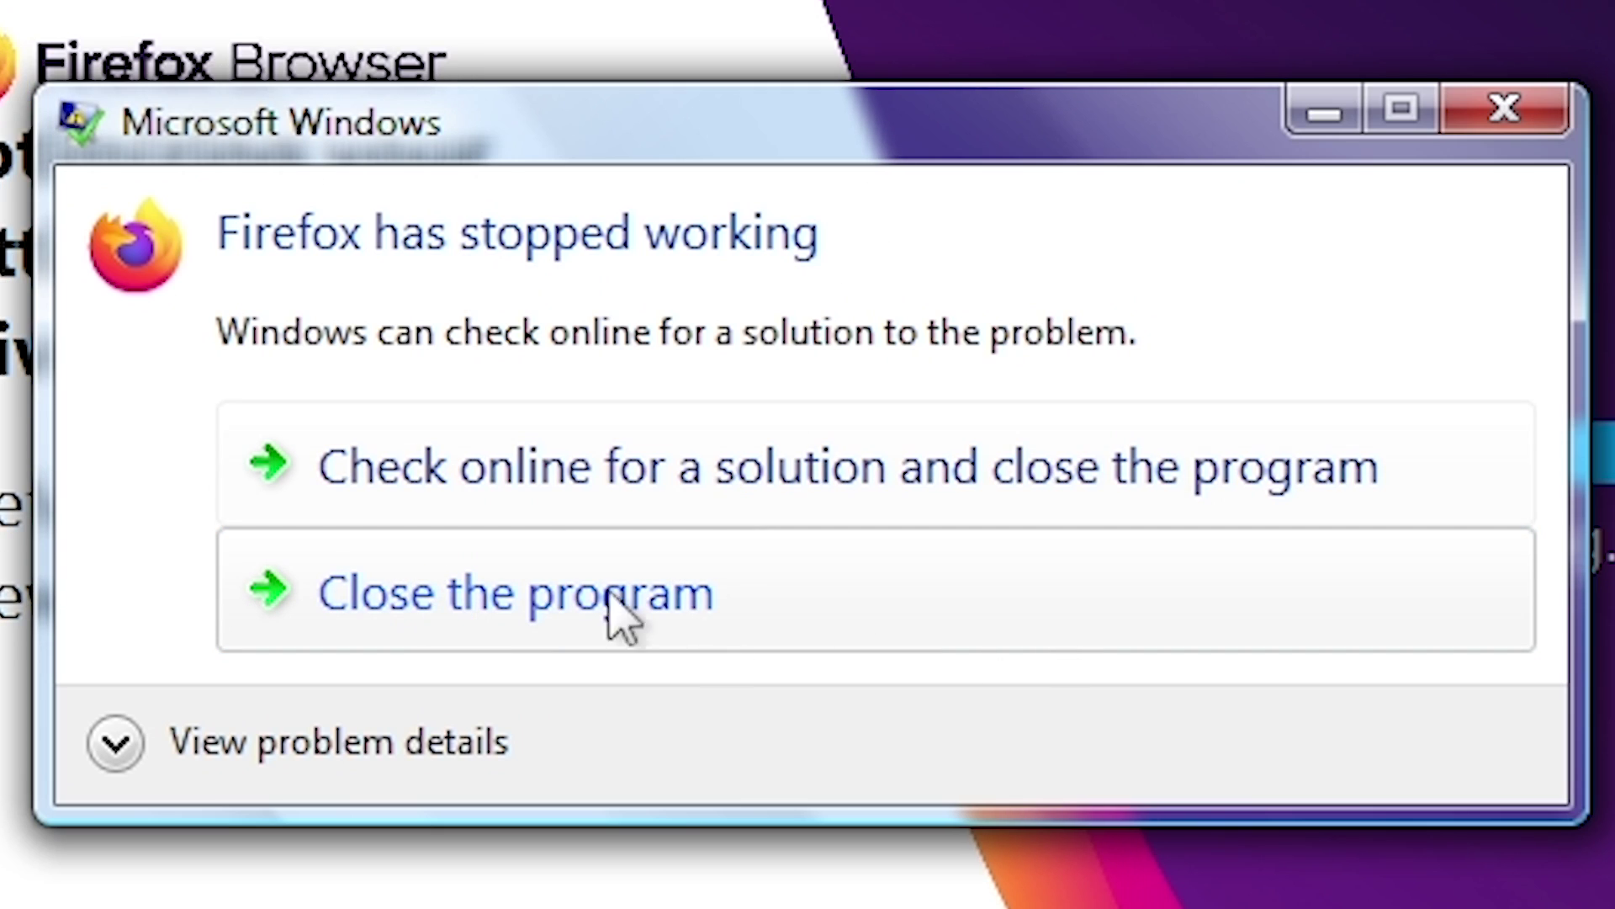
pyautogui.click(959, 432)
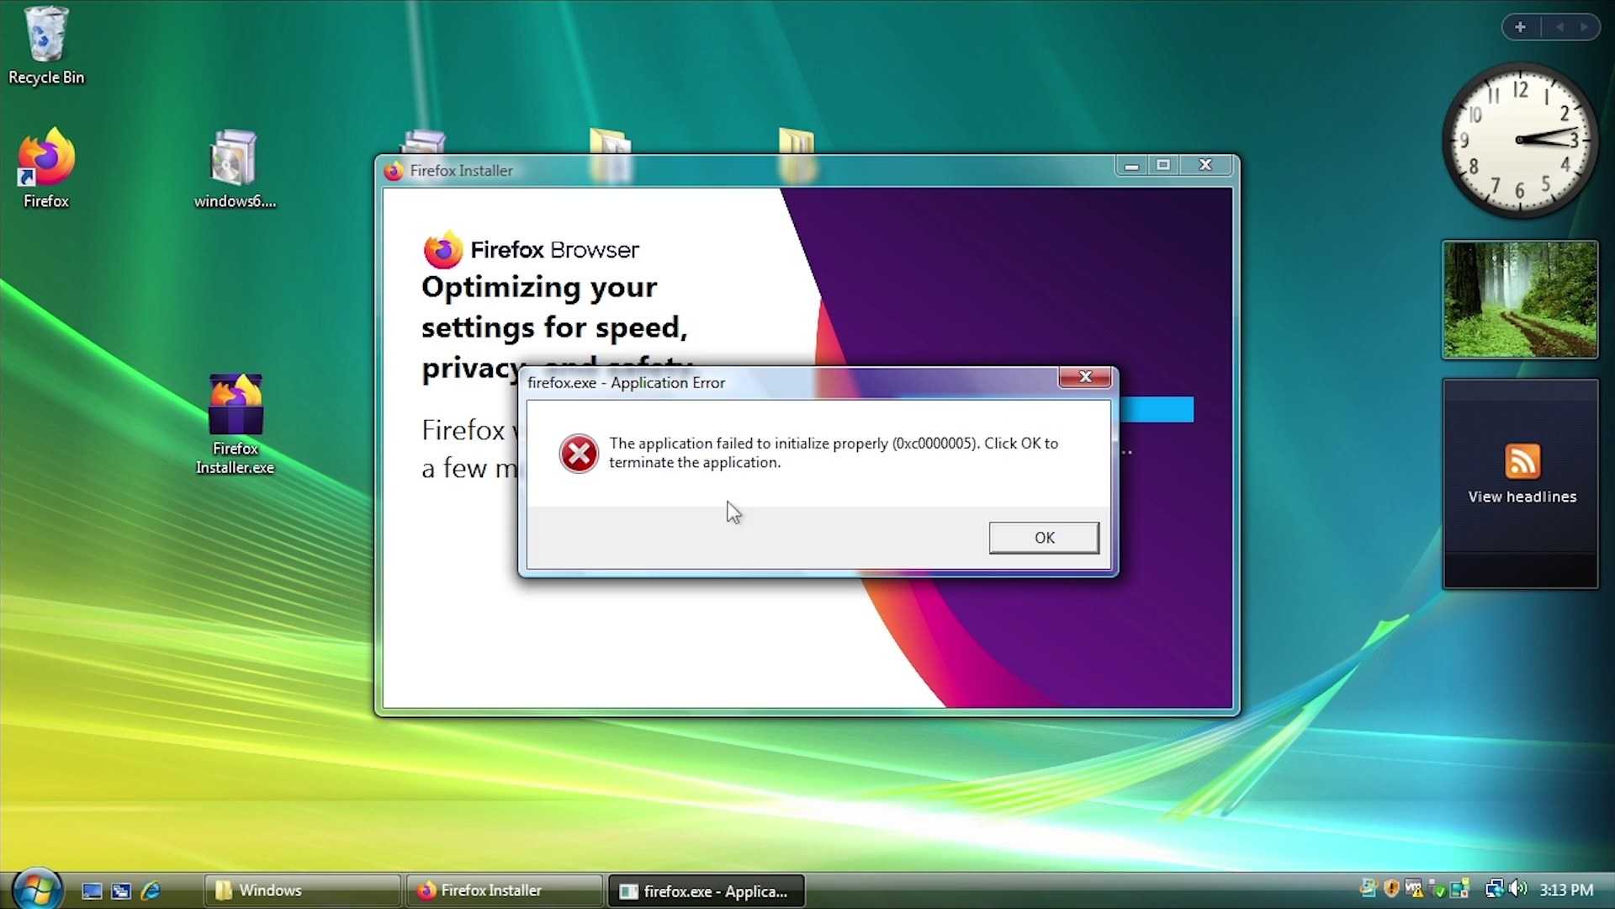
pyautogui.click(1041, 543)
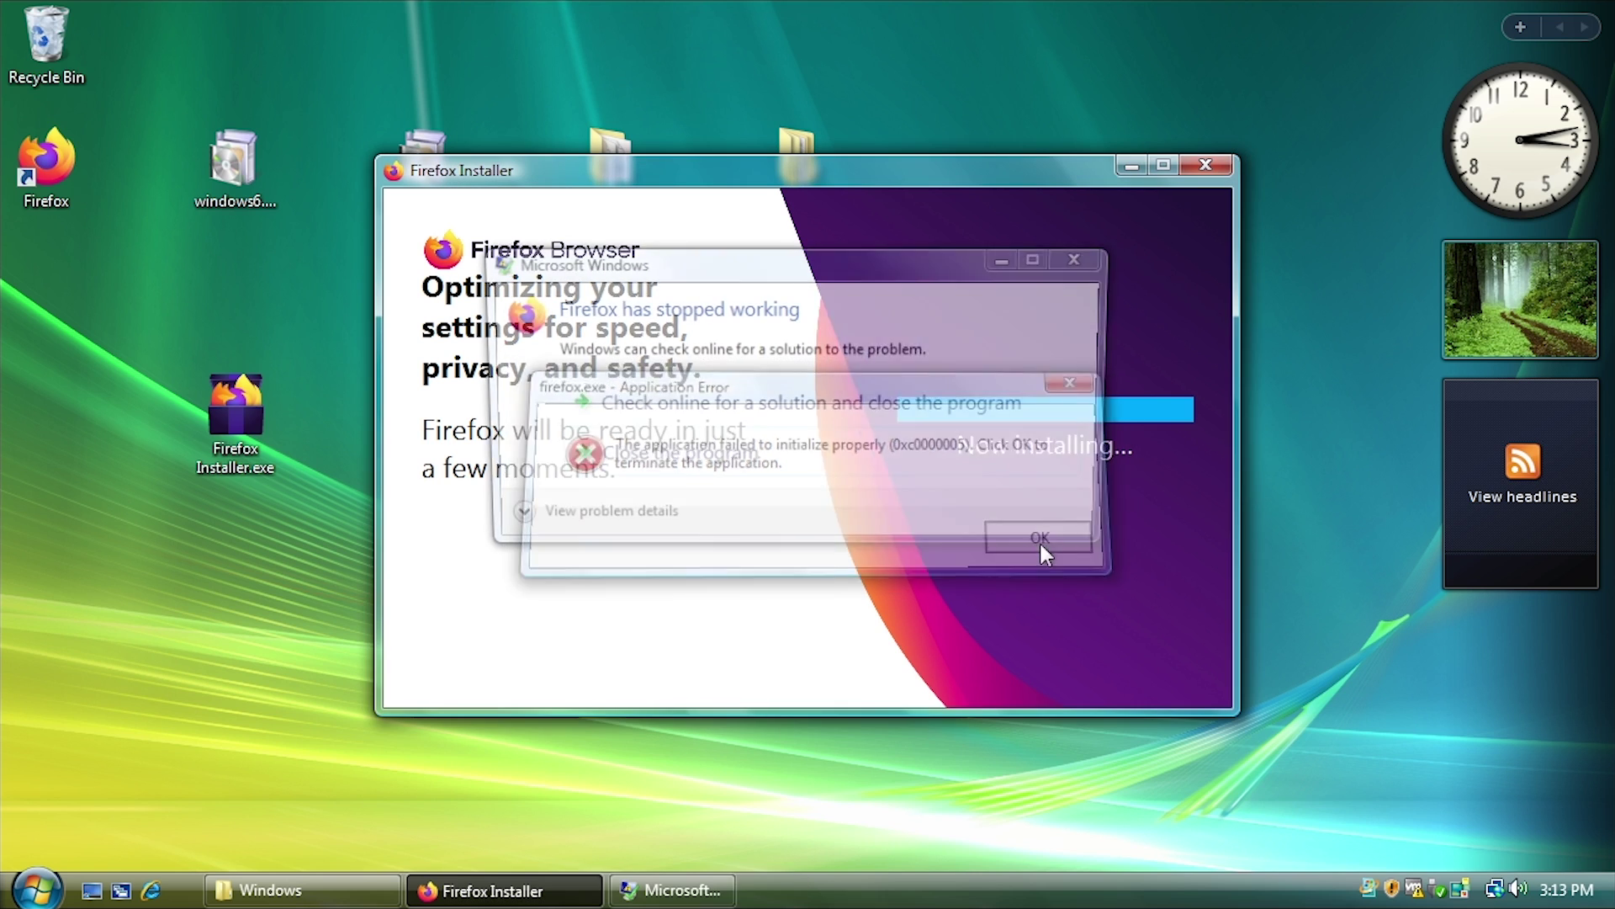
pyautogui.click(976, 458)
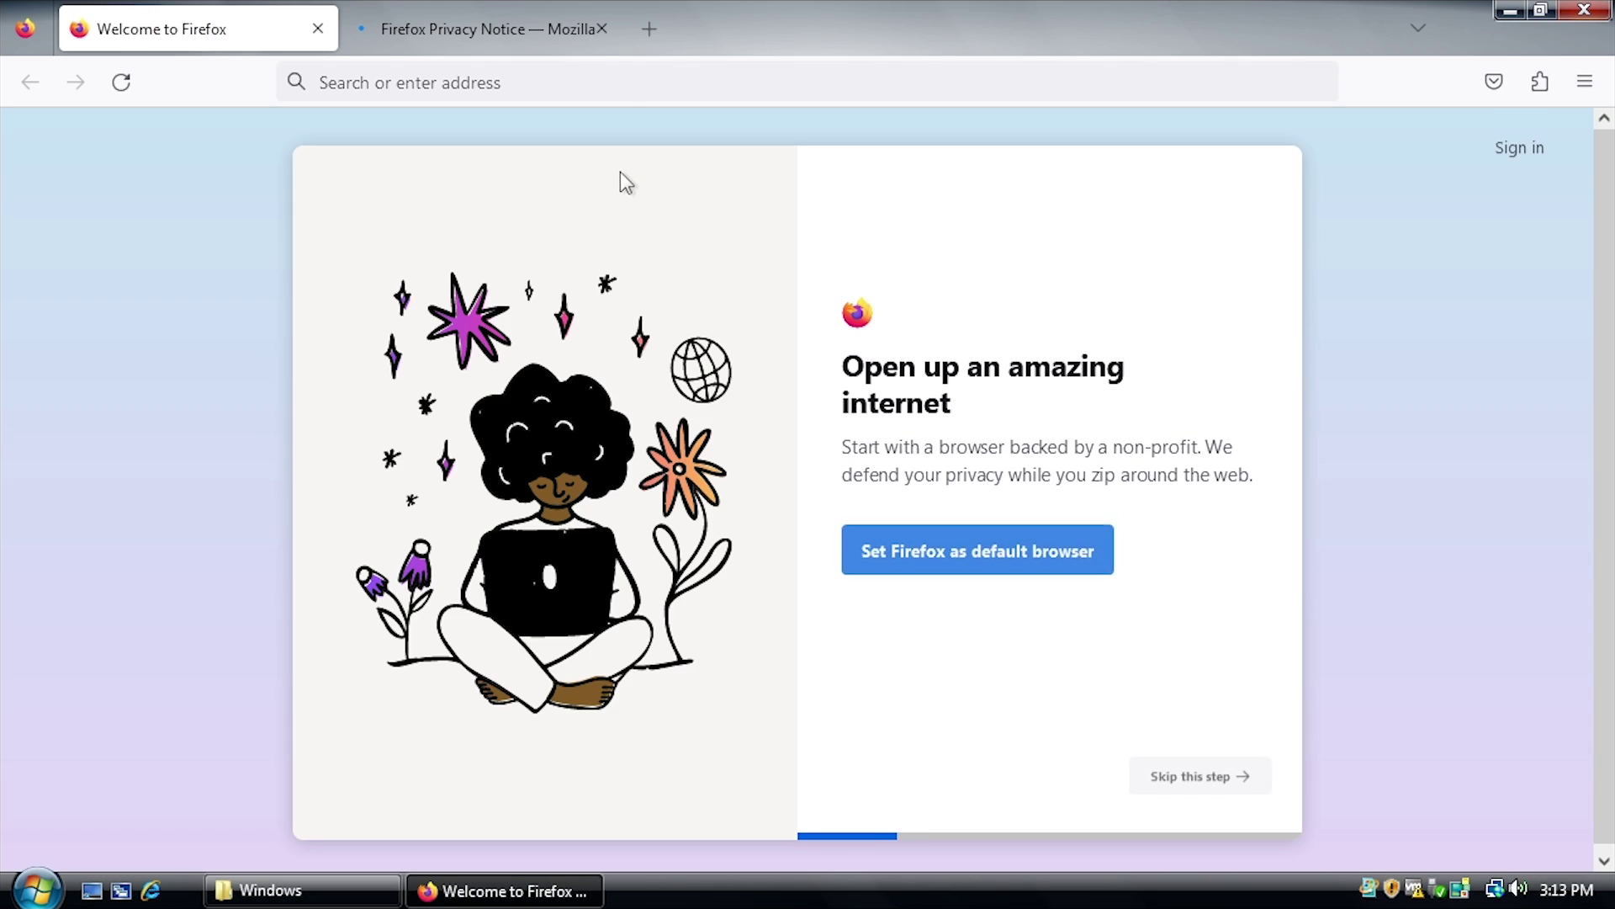
pyautogui.click(601, 28)
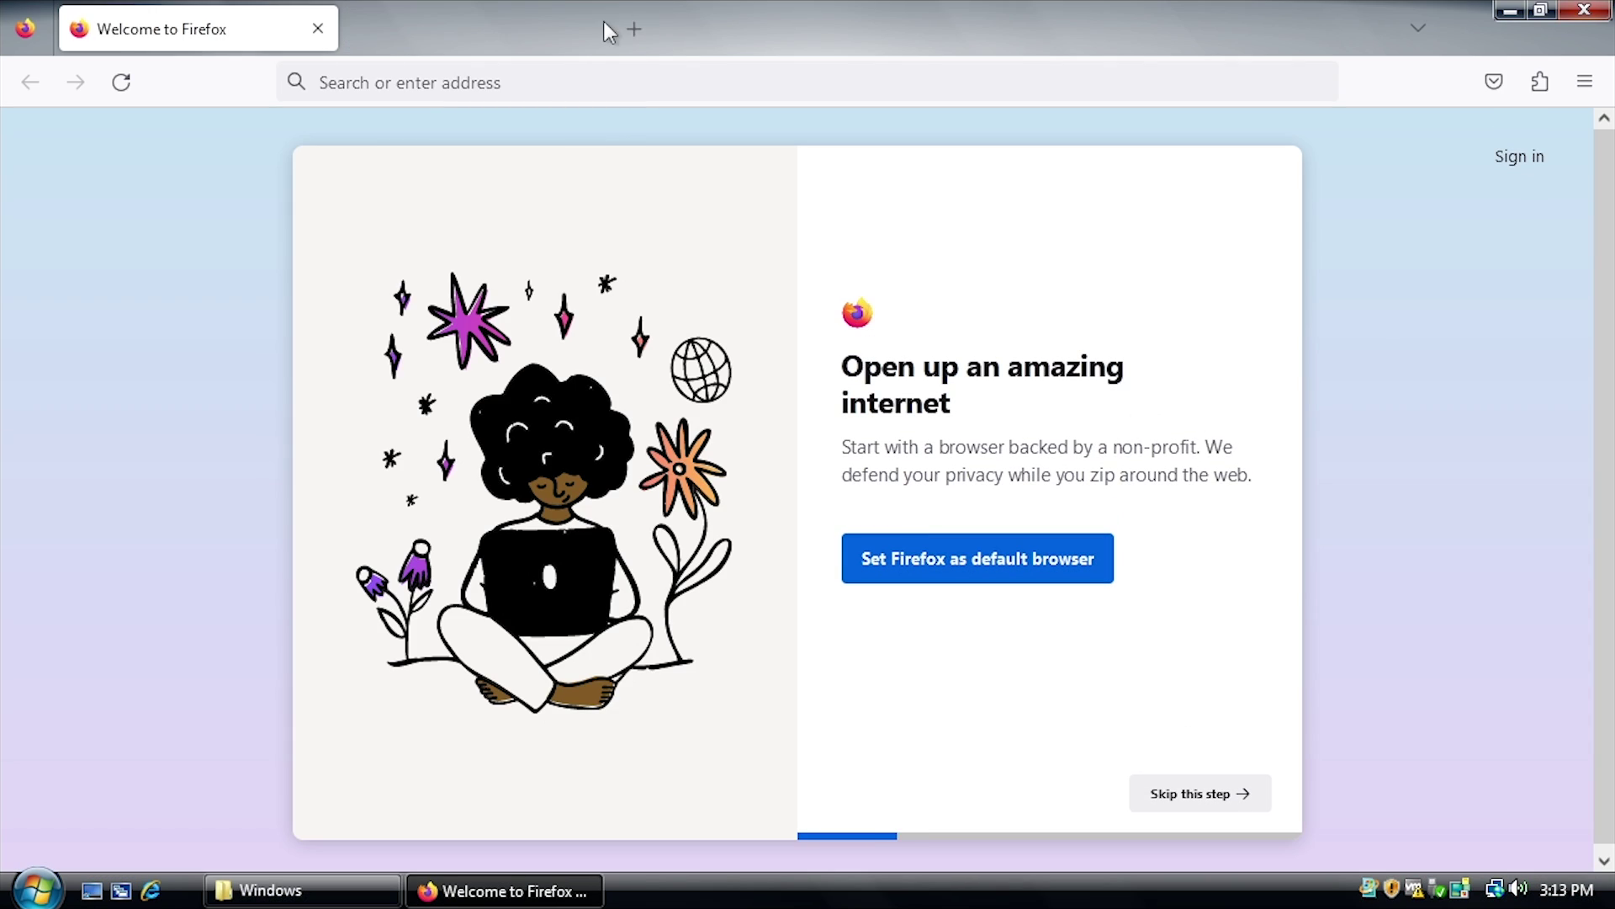
pyautogui.click(1535, 14)
# Step: Check About Mozilla Firefox shows version 111.0.1 (64-bit) and resize the browser window
pyautogui.moveTo(909, 65); pyautogui.dragTo(993, 90)
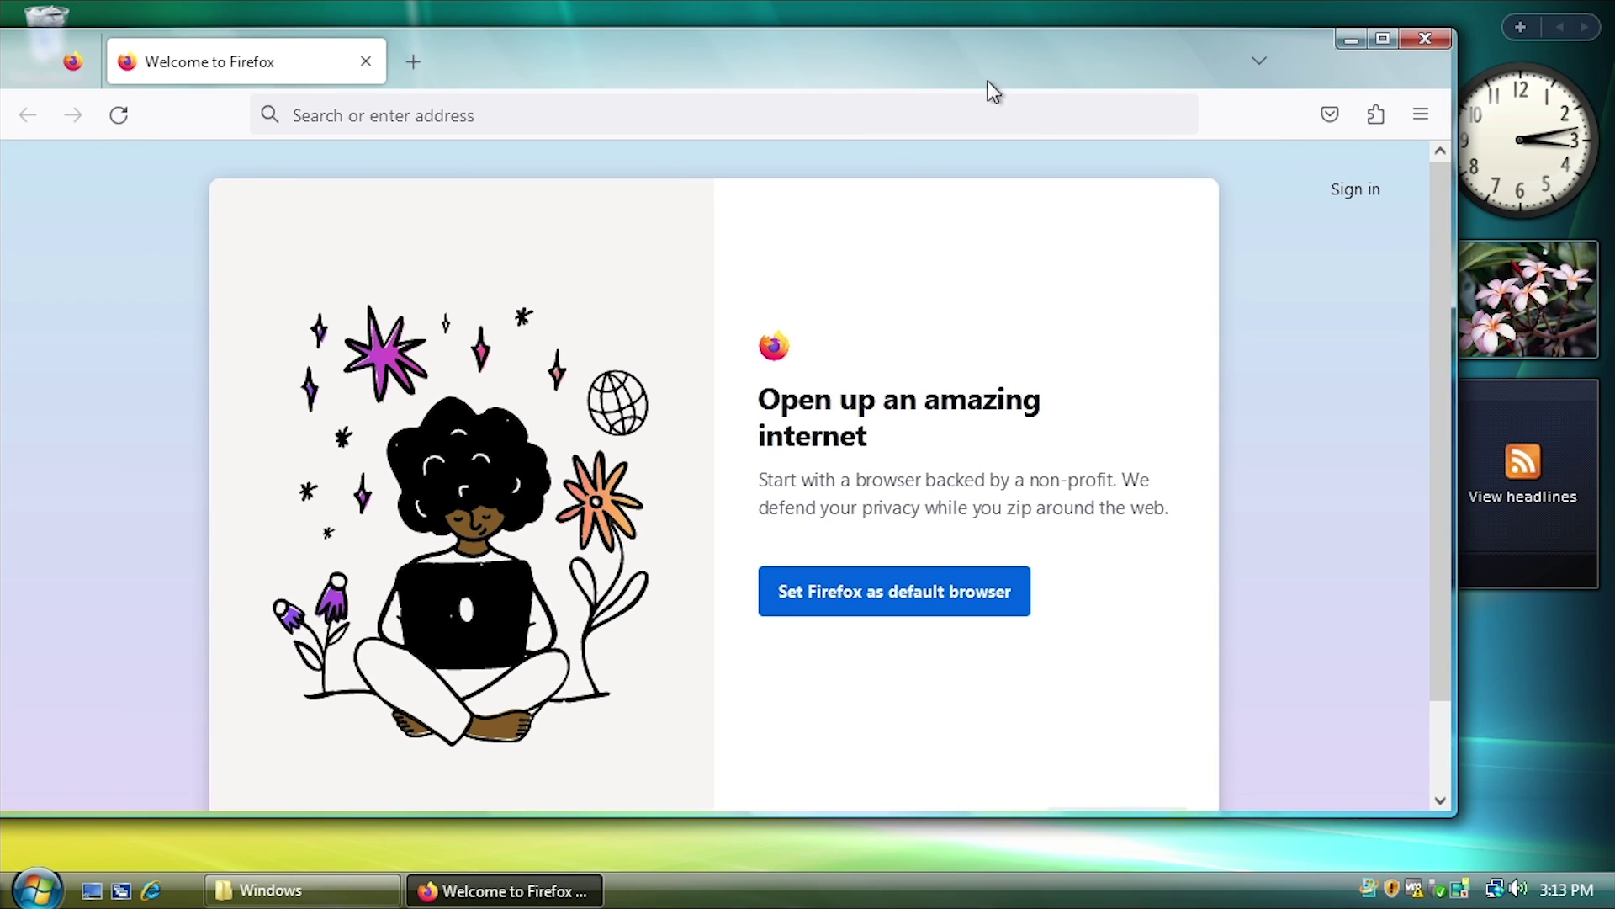
pyautogui.click(1421, 114)
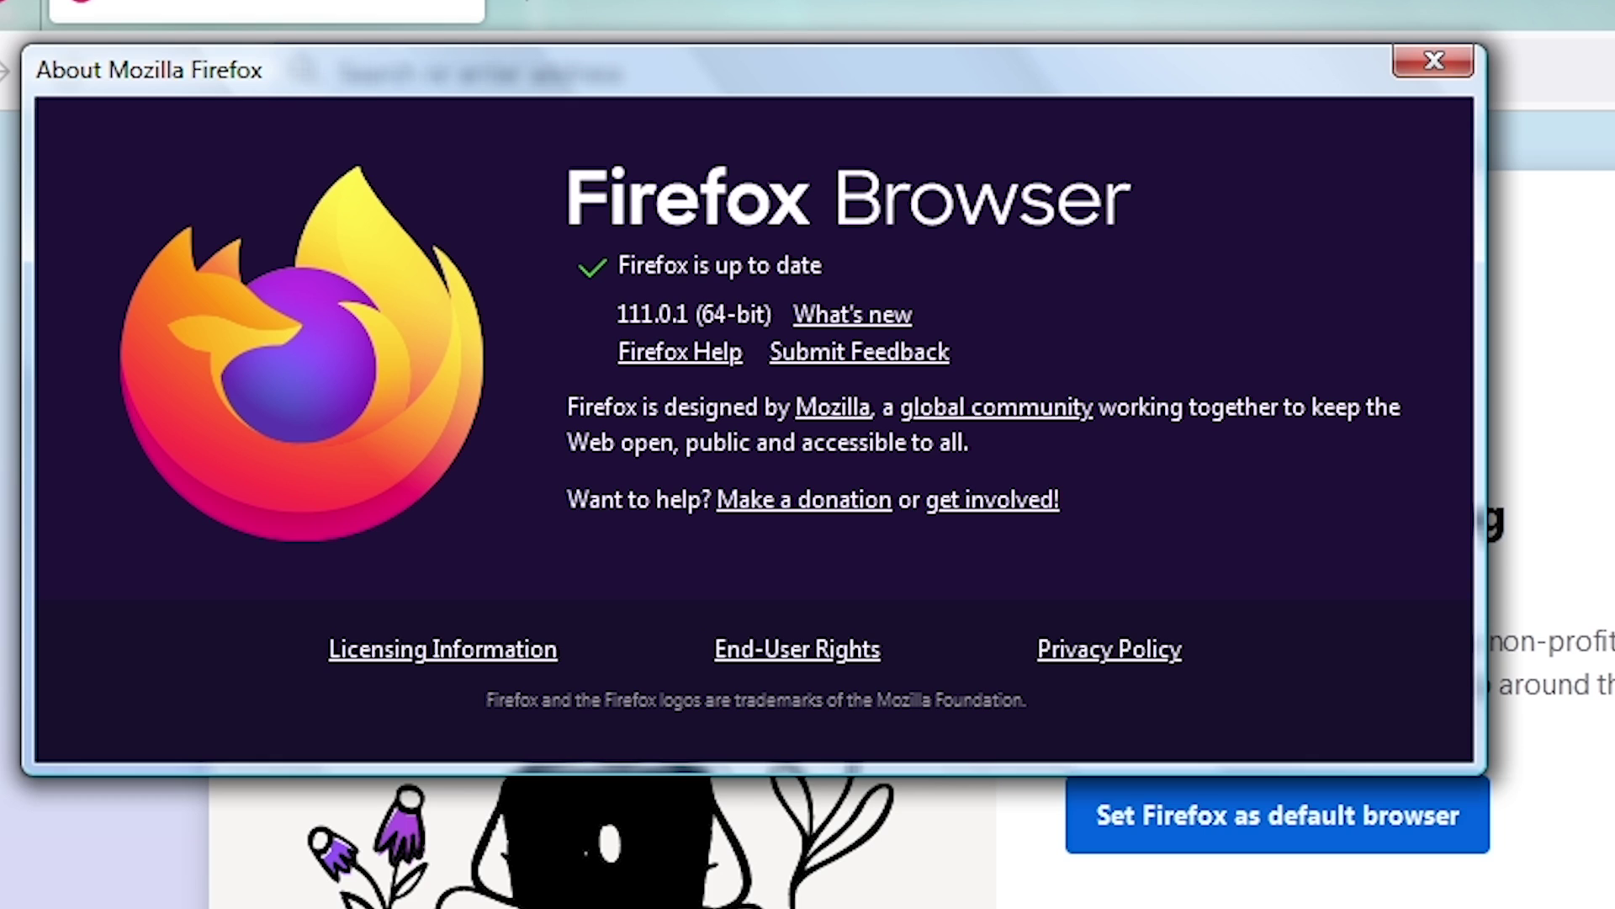
pyautogui.moveTo(1273, 159); pyautogui.dragTo(971, 524)
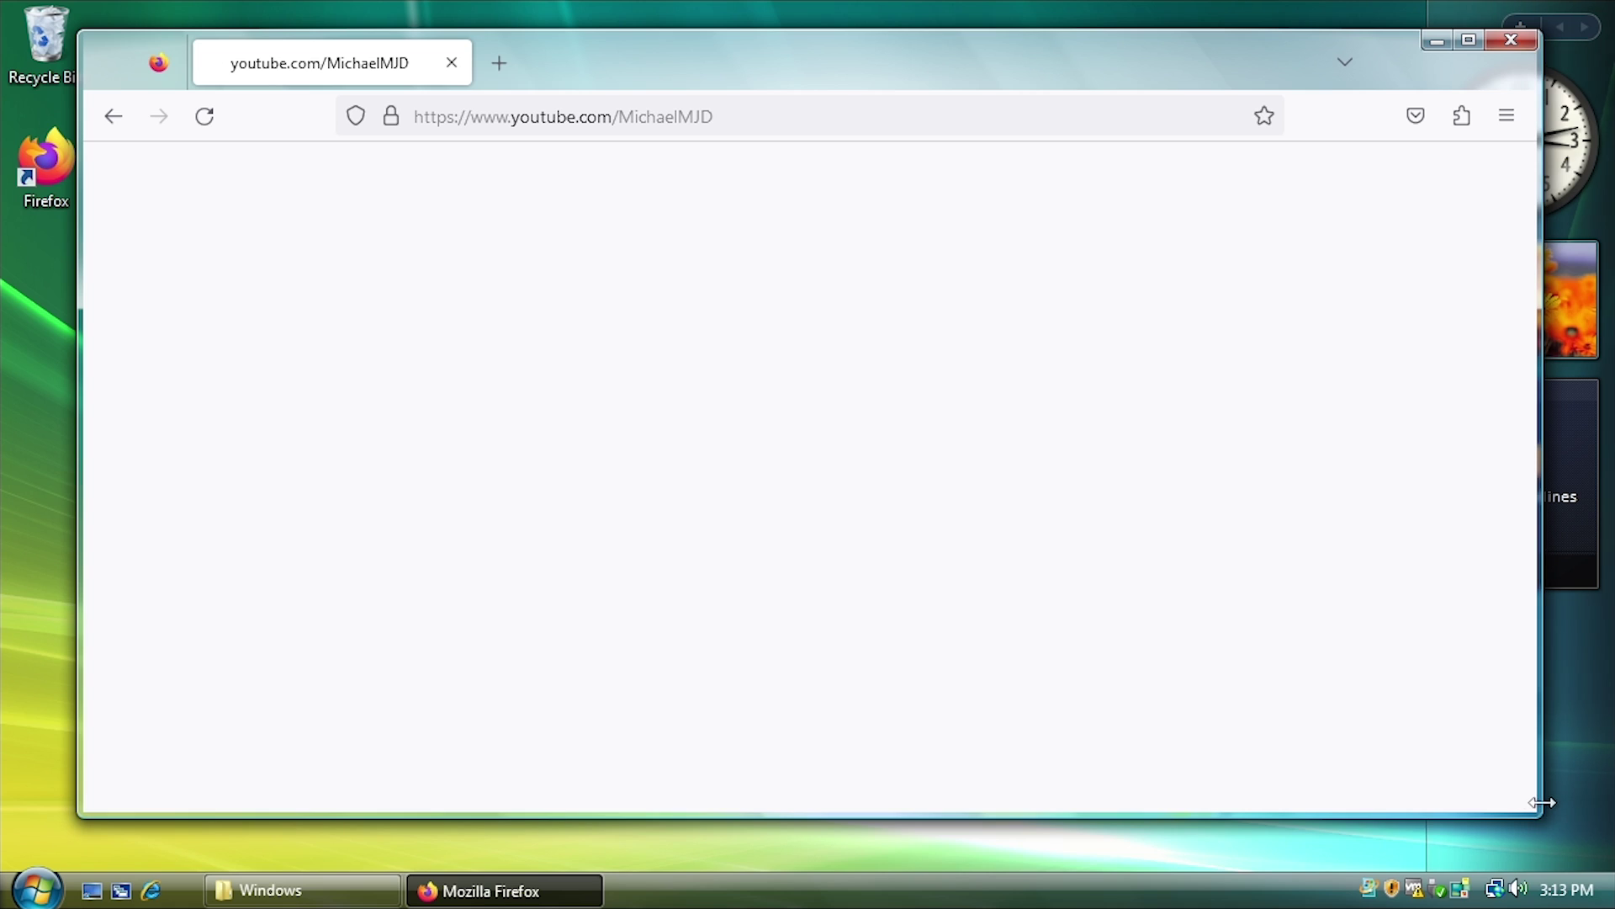
pyautogui.moveTo(1543, 802); pyautogui.dragTo(1234, 790)
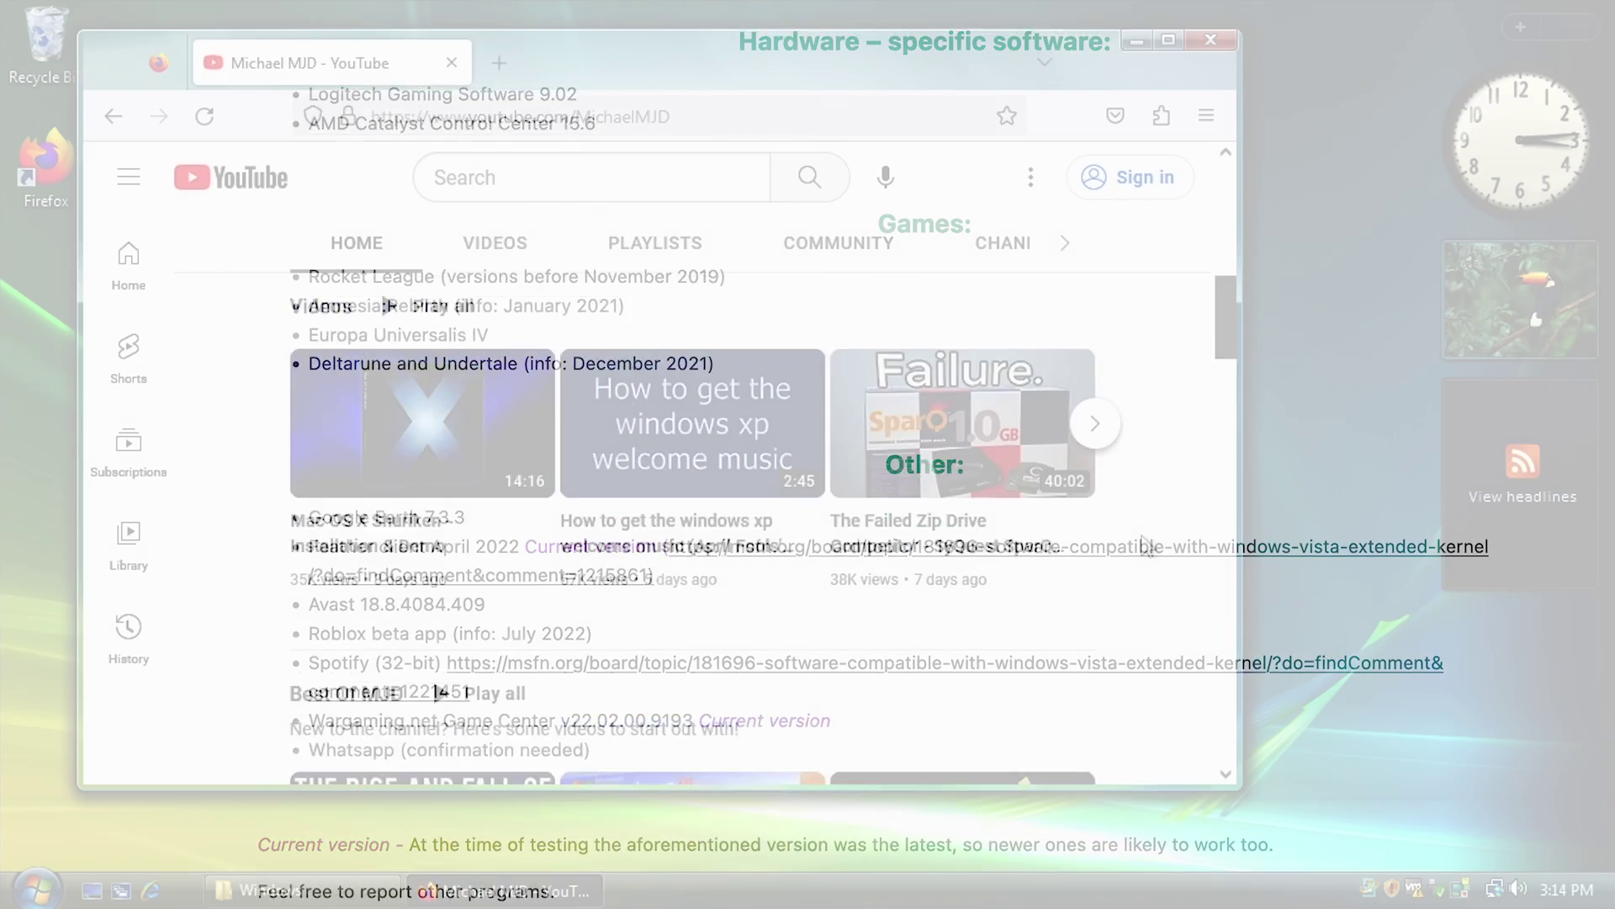
pyautogui.scroll(5, 1186, 440)
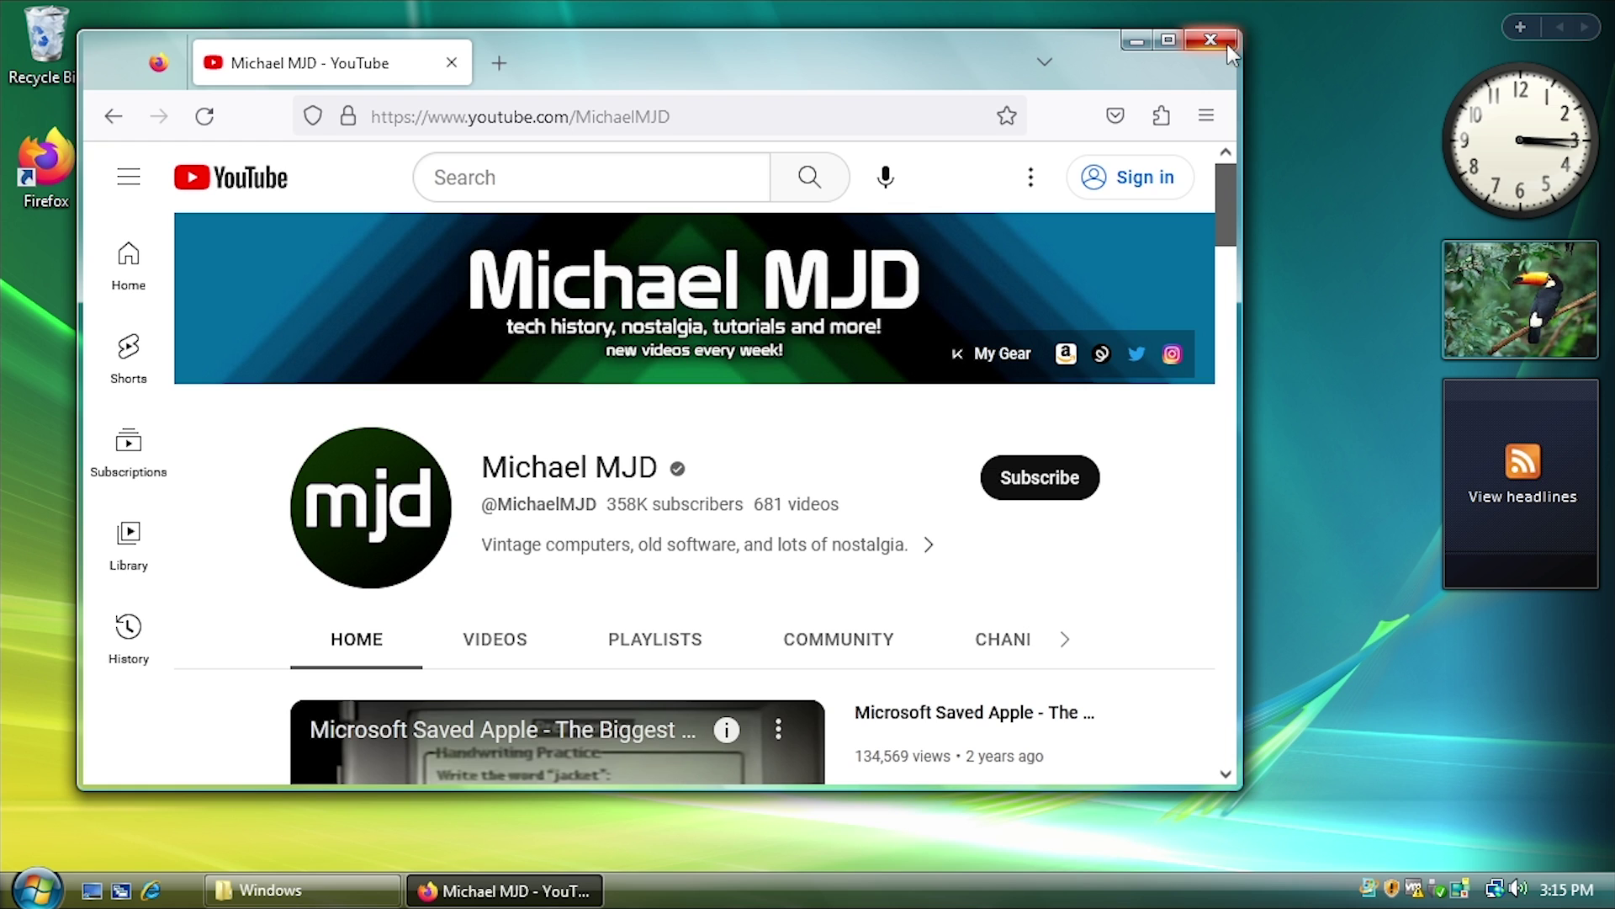
pyautogui.moveTo(888, 52); pyautogui.dragTo(970, 103)
# Step: Visit the YouTube channel page, close Firefox, and move the LibreOffice installer icon
pyautogui.click(1356, 96)
pyautogui.click(992, 58)
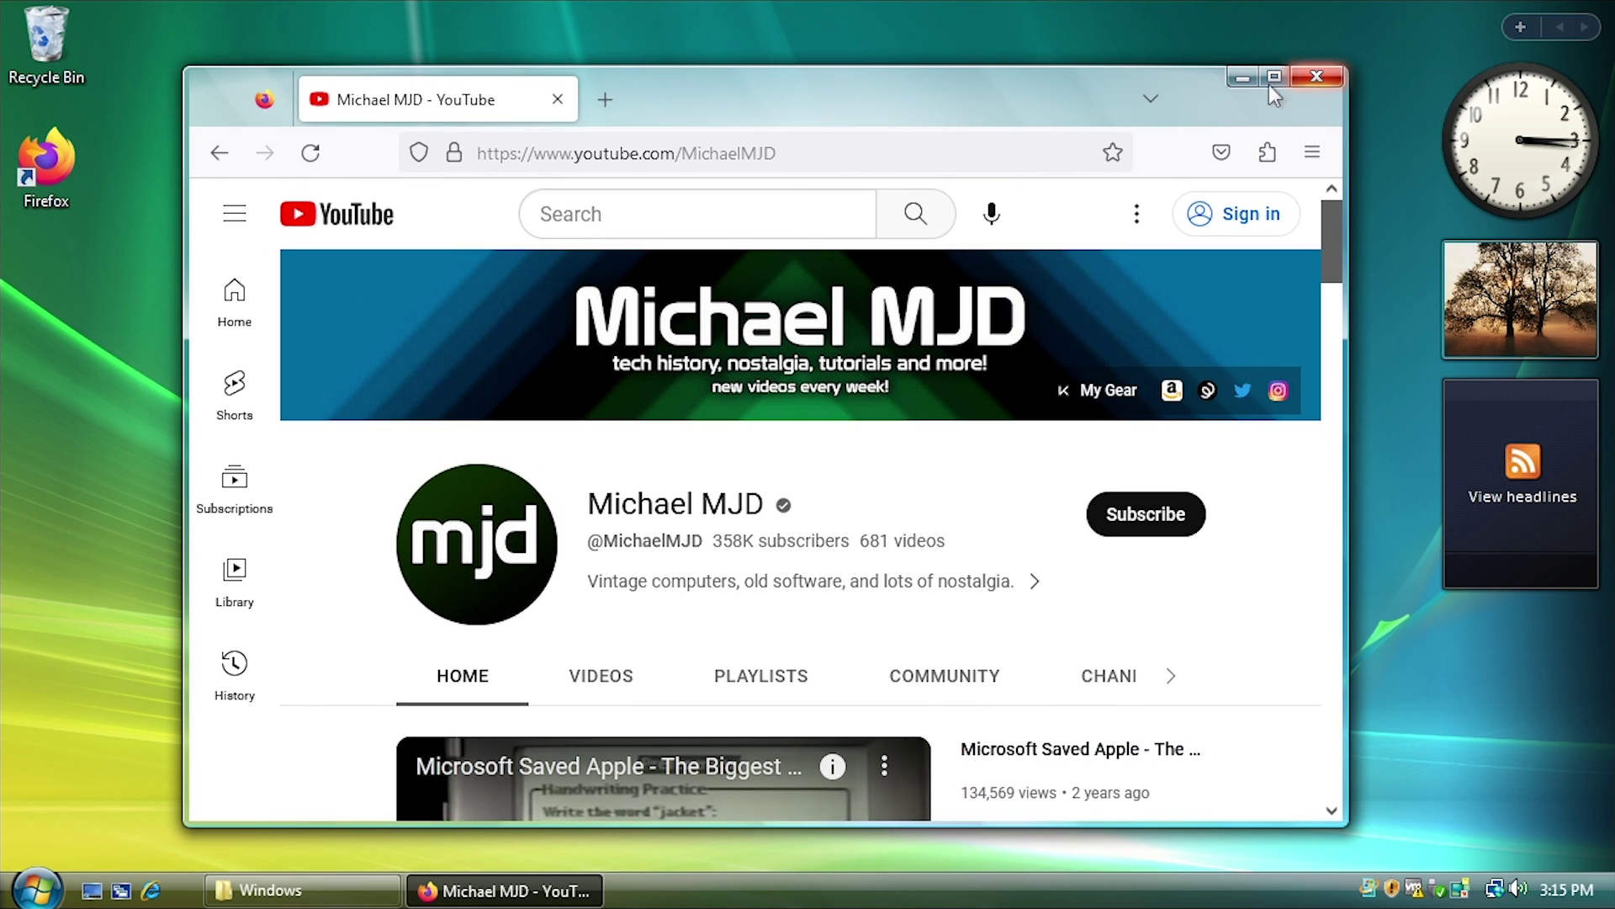
pyautogui.click(604, 101)
pyautogui.click(557, 99)
pyautogui.moveTo(557, 99); pyautogui.dragTo(695, 119)
pyautogui.click(1292, 95)
pyautogui.moveTo(523, 526); pyautogui.dragTo(710, 425)
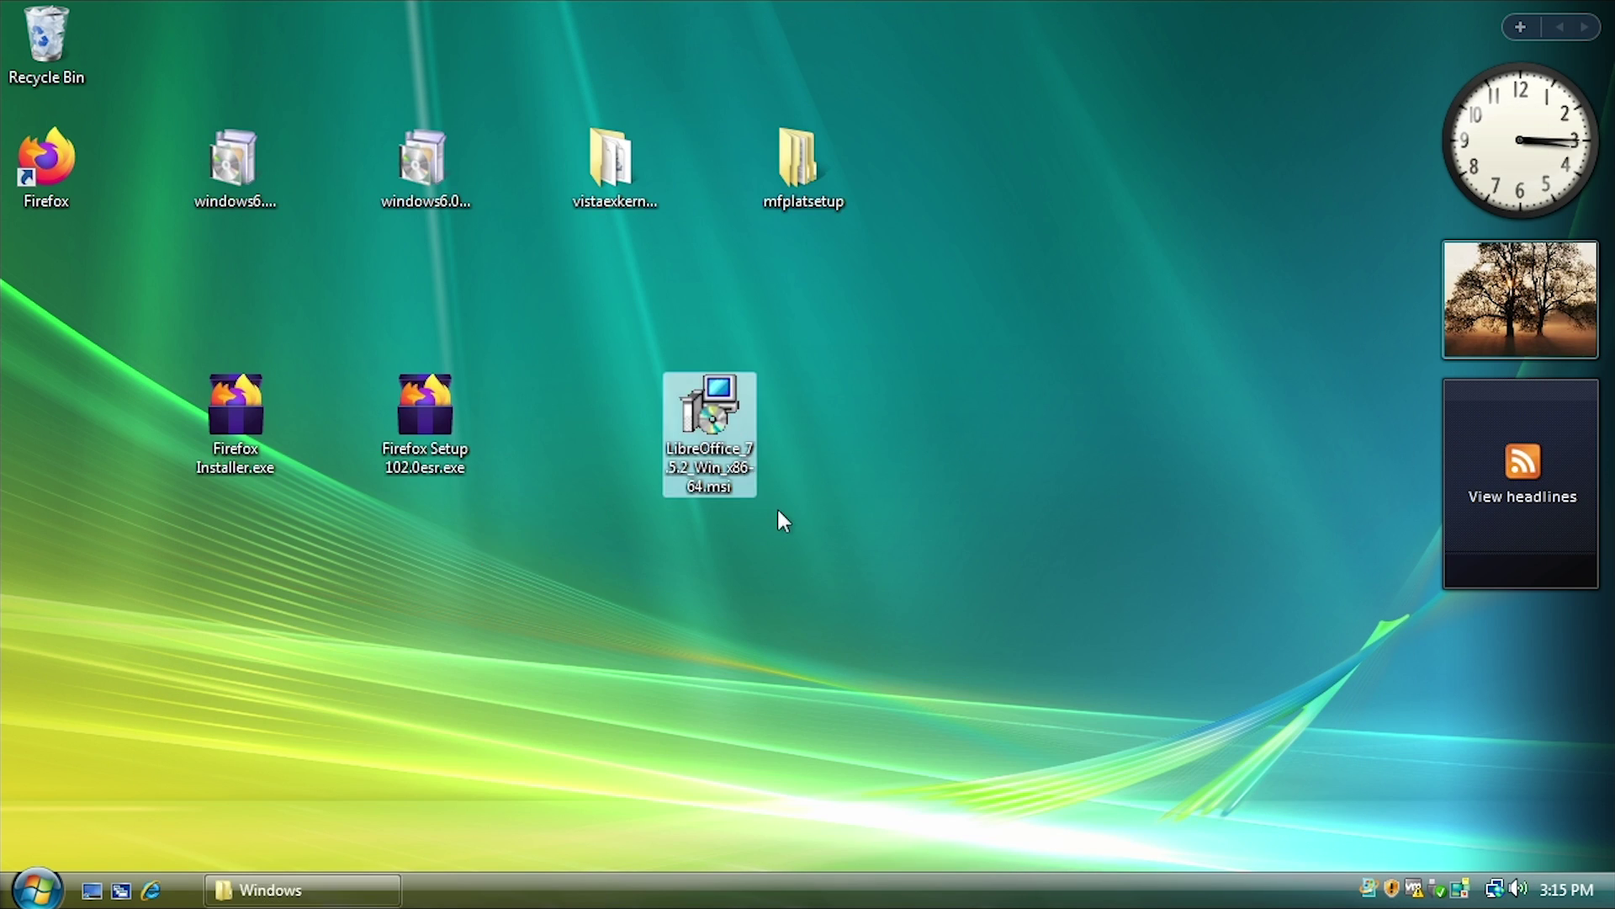
# Step: Start the LibreOffice 7.5.2 installer, then cancel and close its wizard
pyautogui.moveTo(620, 514); pyautogui.dragTo(884, 299)
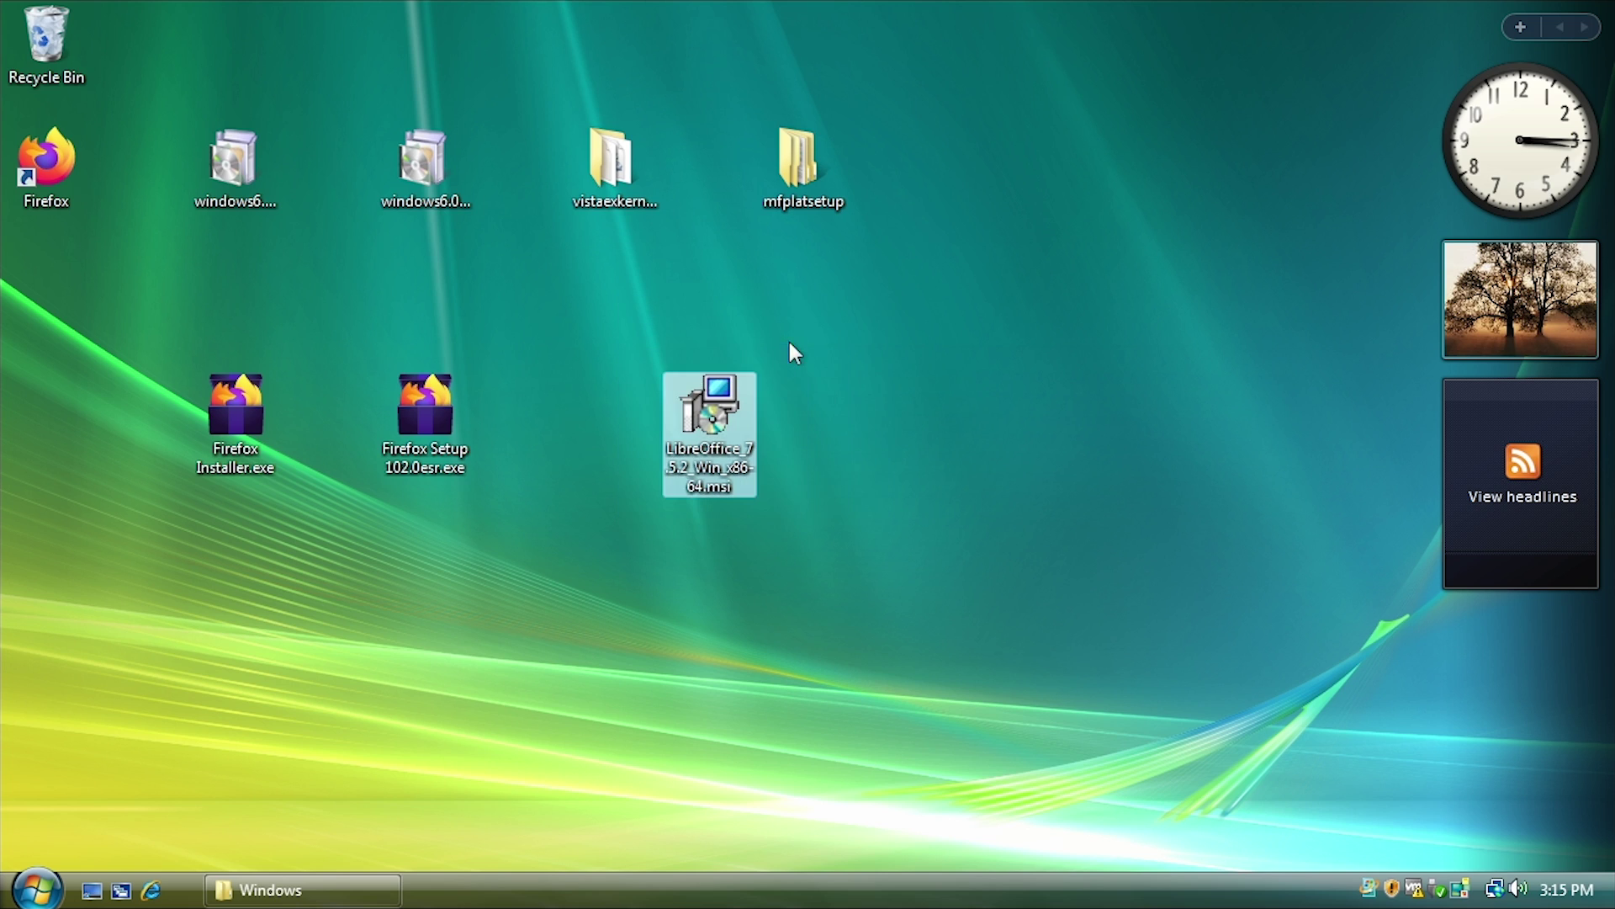
pyautogui.doubleClick(740, 411)
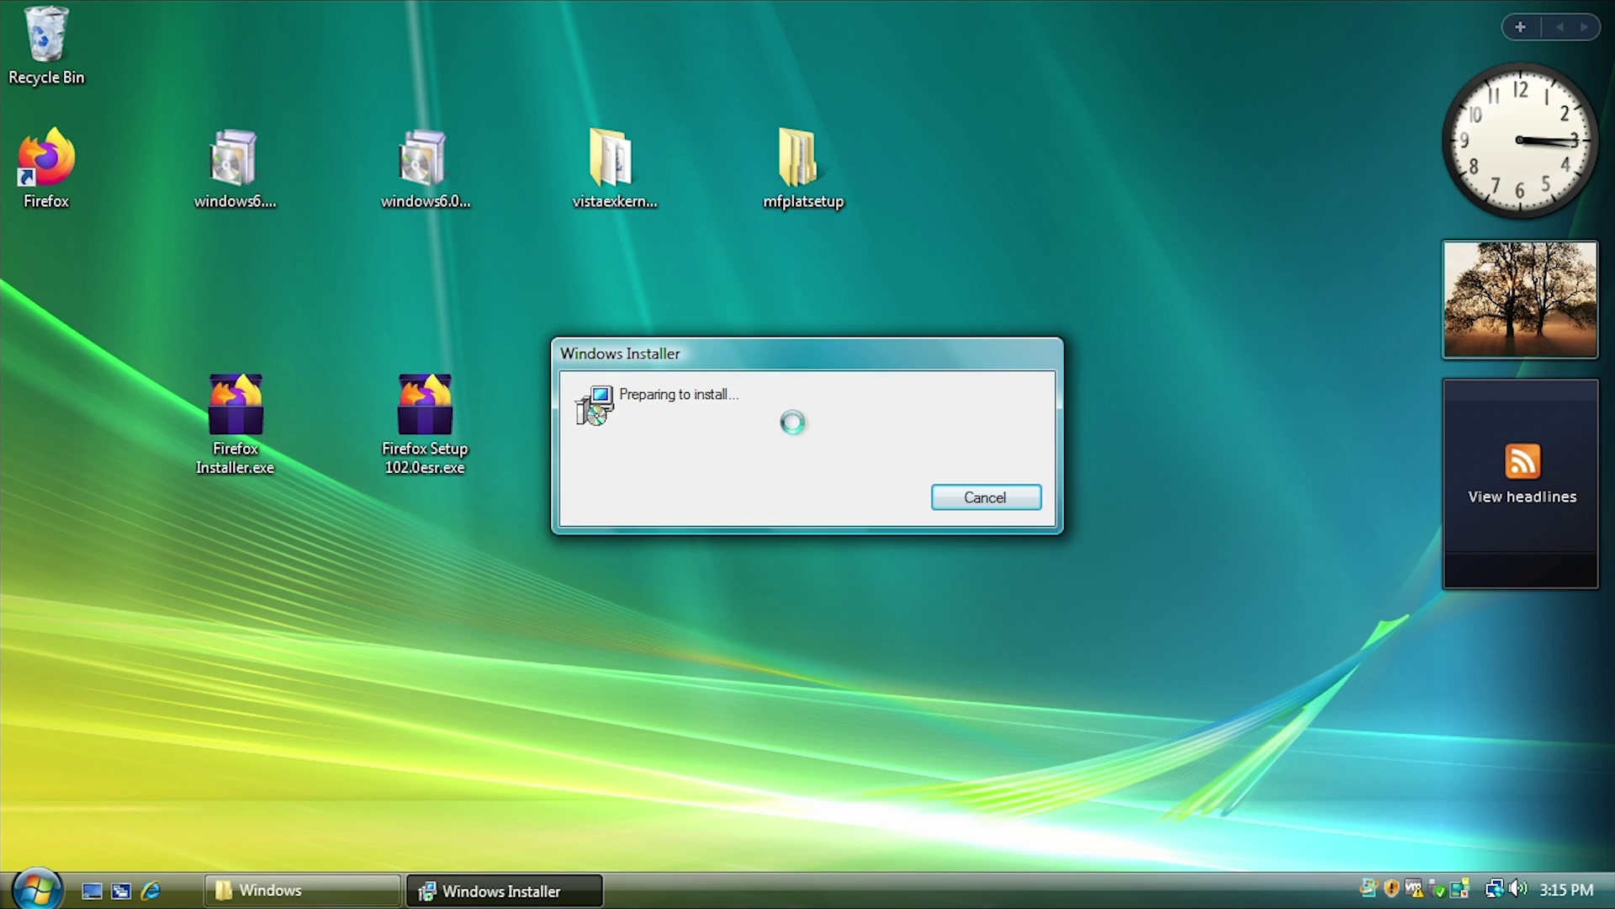
pyautogui.click(1144, 648)
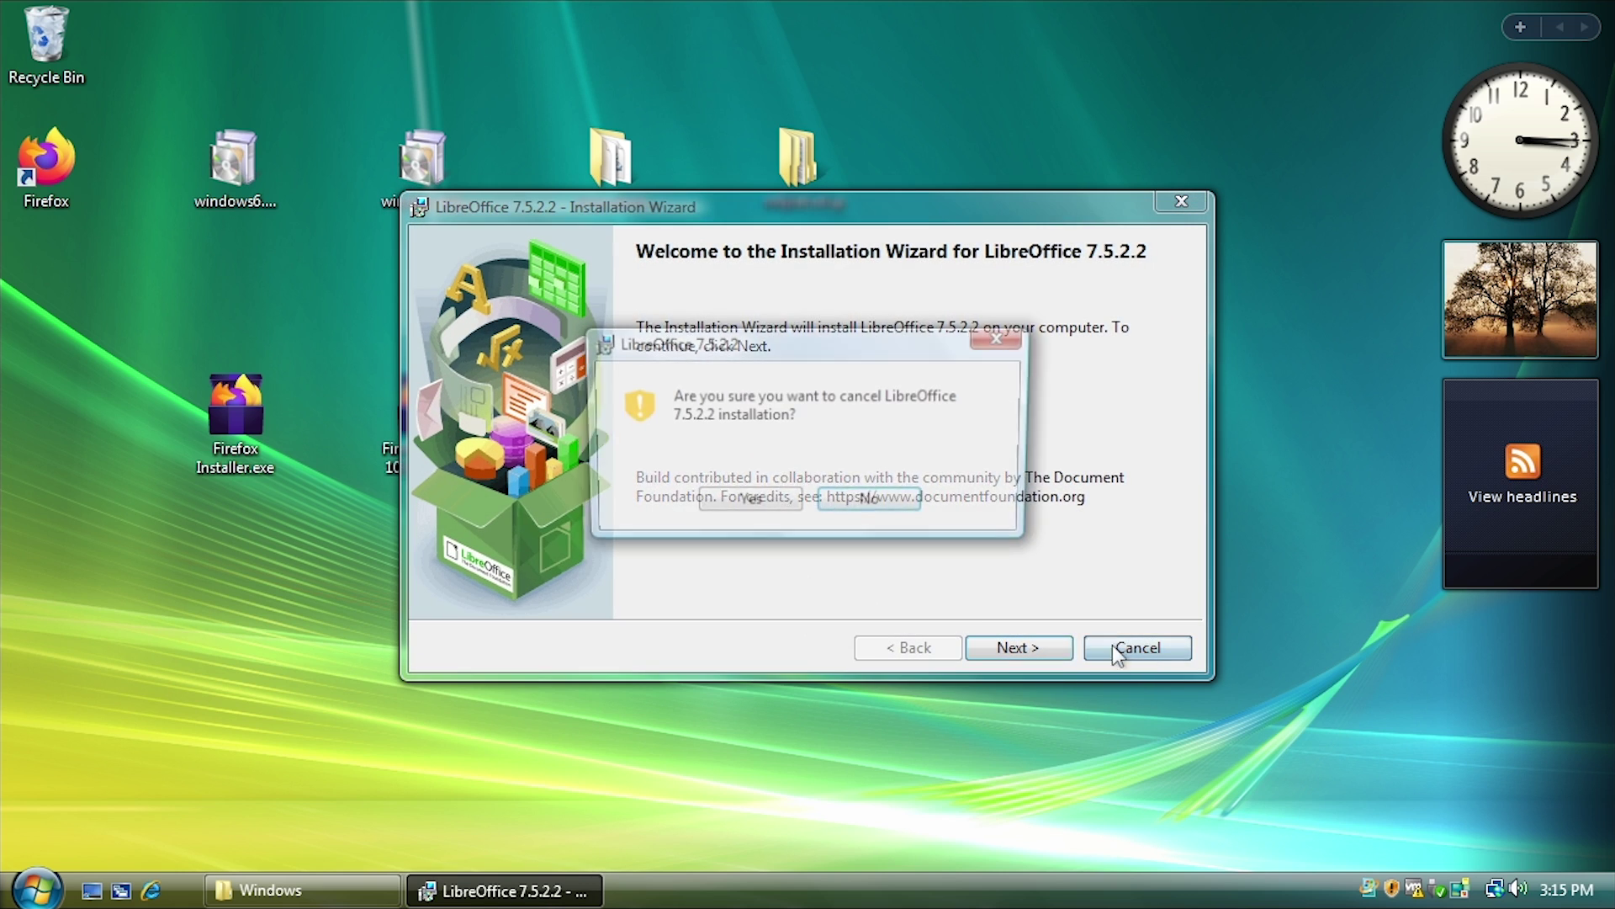
pyautogui.click(748, 503)
pyautogui.click(1181, 202)
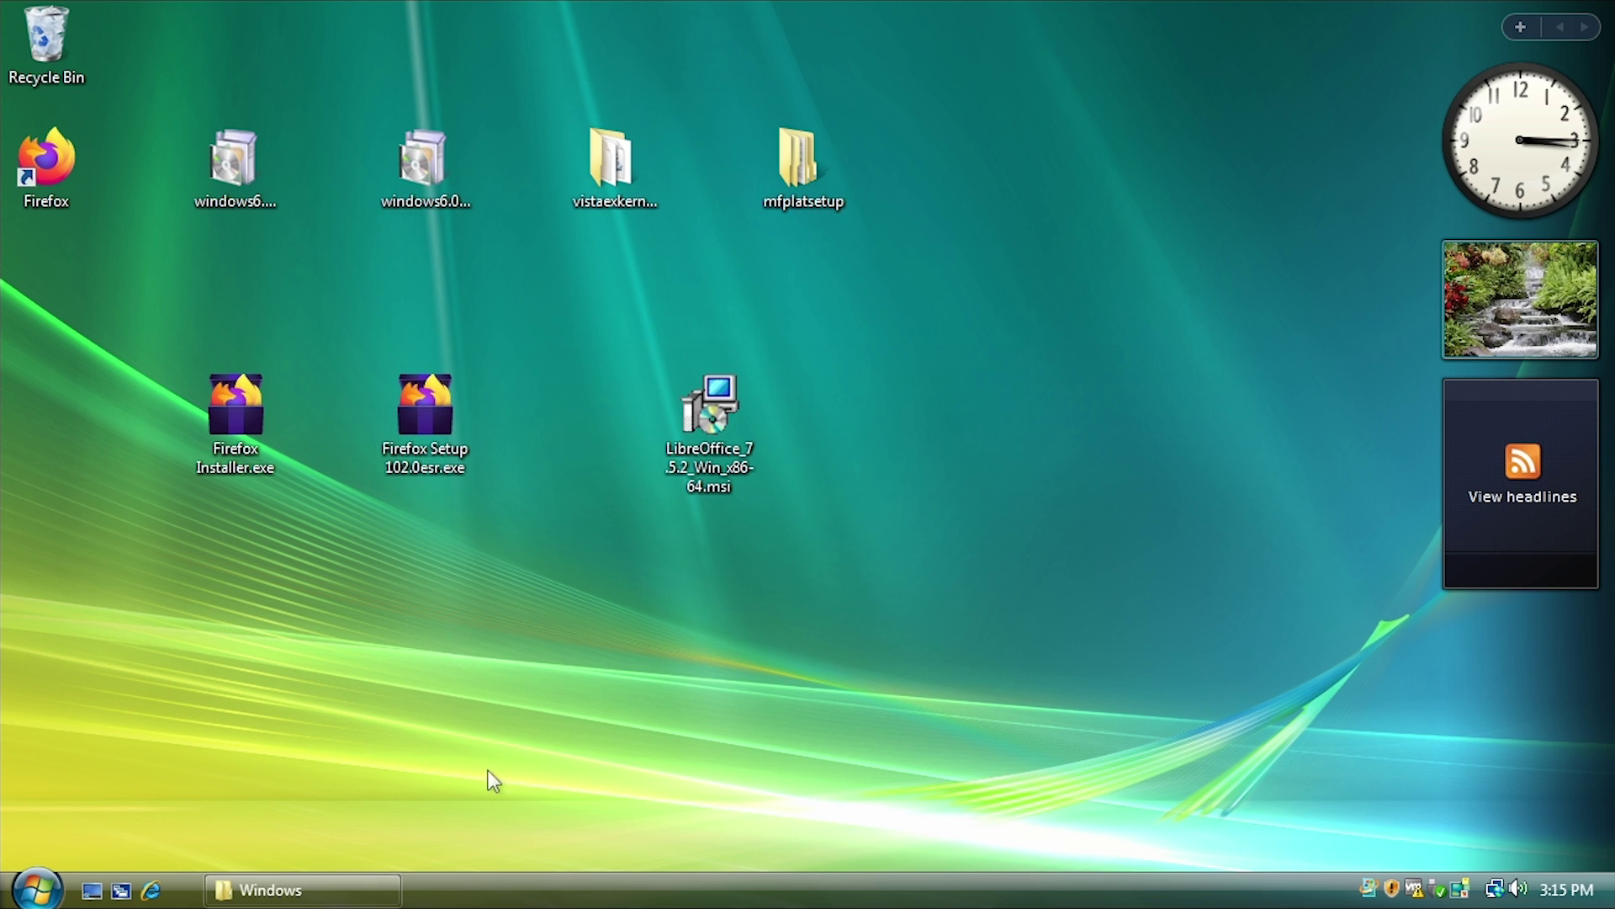
# Step: Open C:\Windows\osver.ini in Notepad and prefix its [global] line with --
pyautogui.click(317, 880)
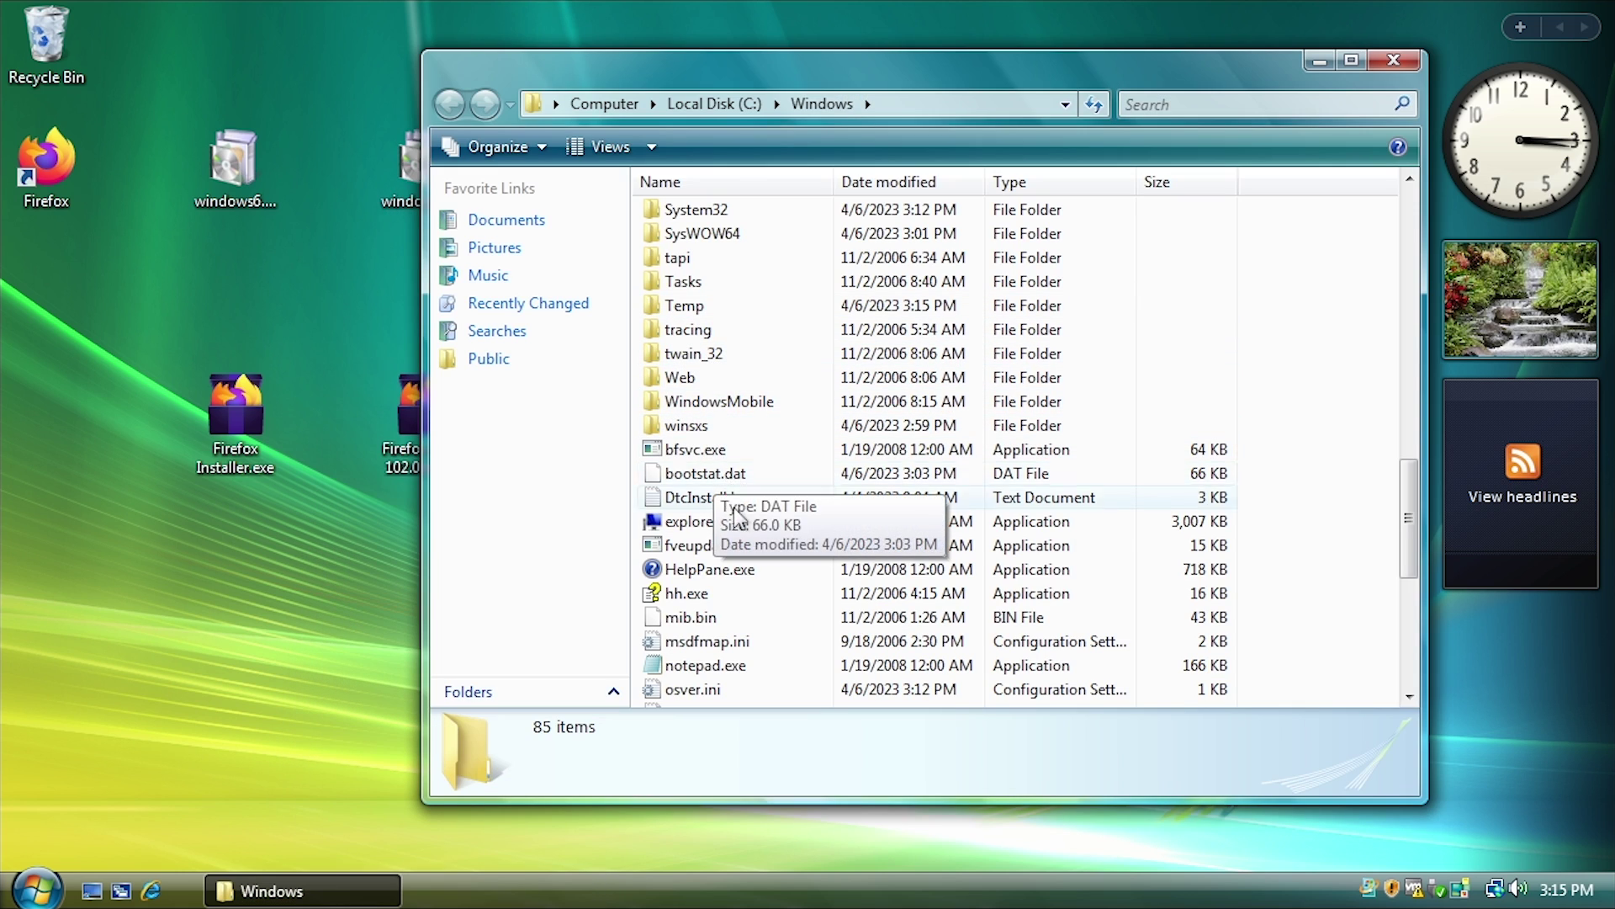
pyautogui.click(888, 182)
pyautogui.click(732, 210)
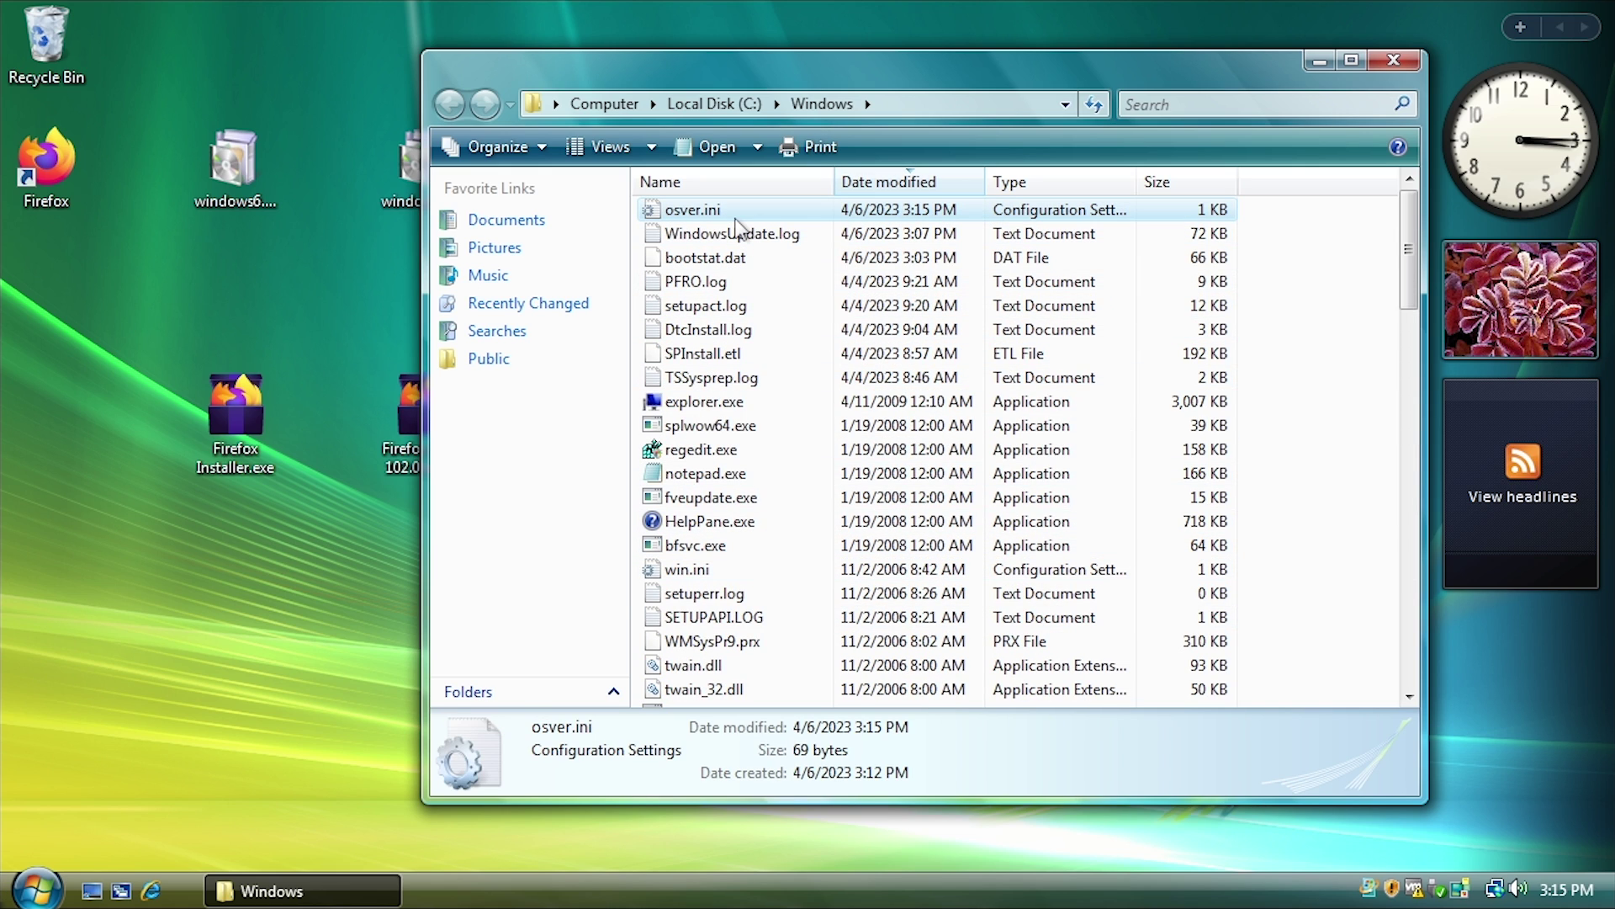
pyautogui.press('Return')
pyautogui.write('--[global')
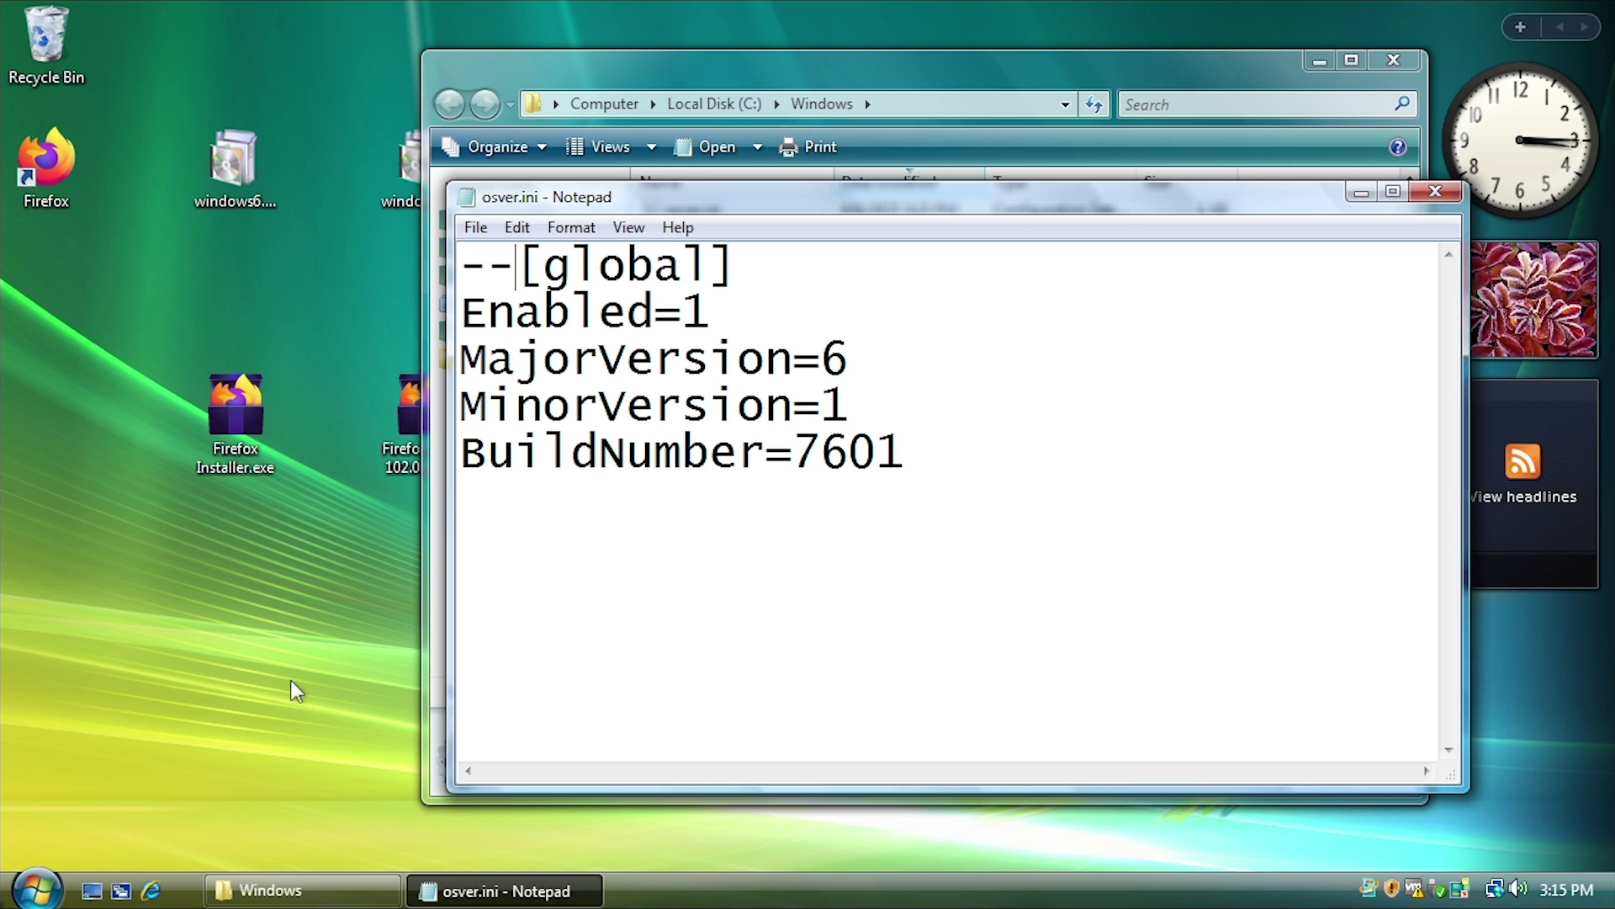
# Step: Confirm with winver that Windows reports Version 6.0, then move Notepad and the Windows folder right
pyautogui.press('super+r')
pyautogui.write('winver')
pyautogui.press('Return')
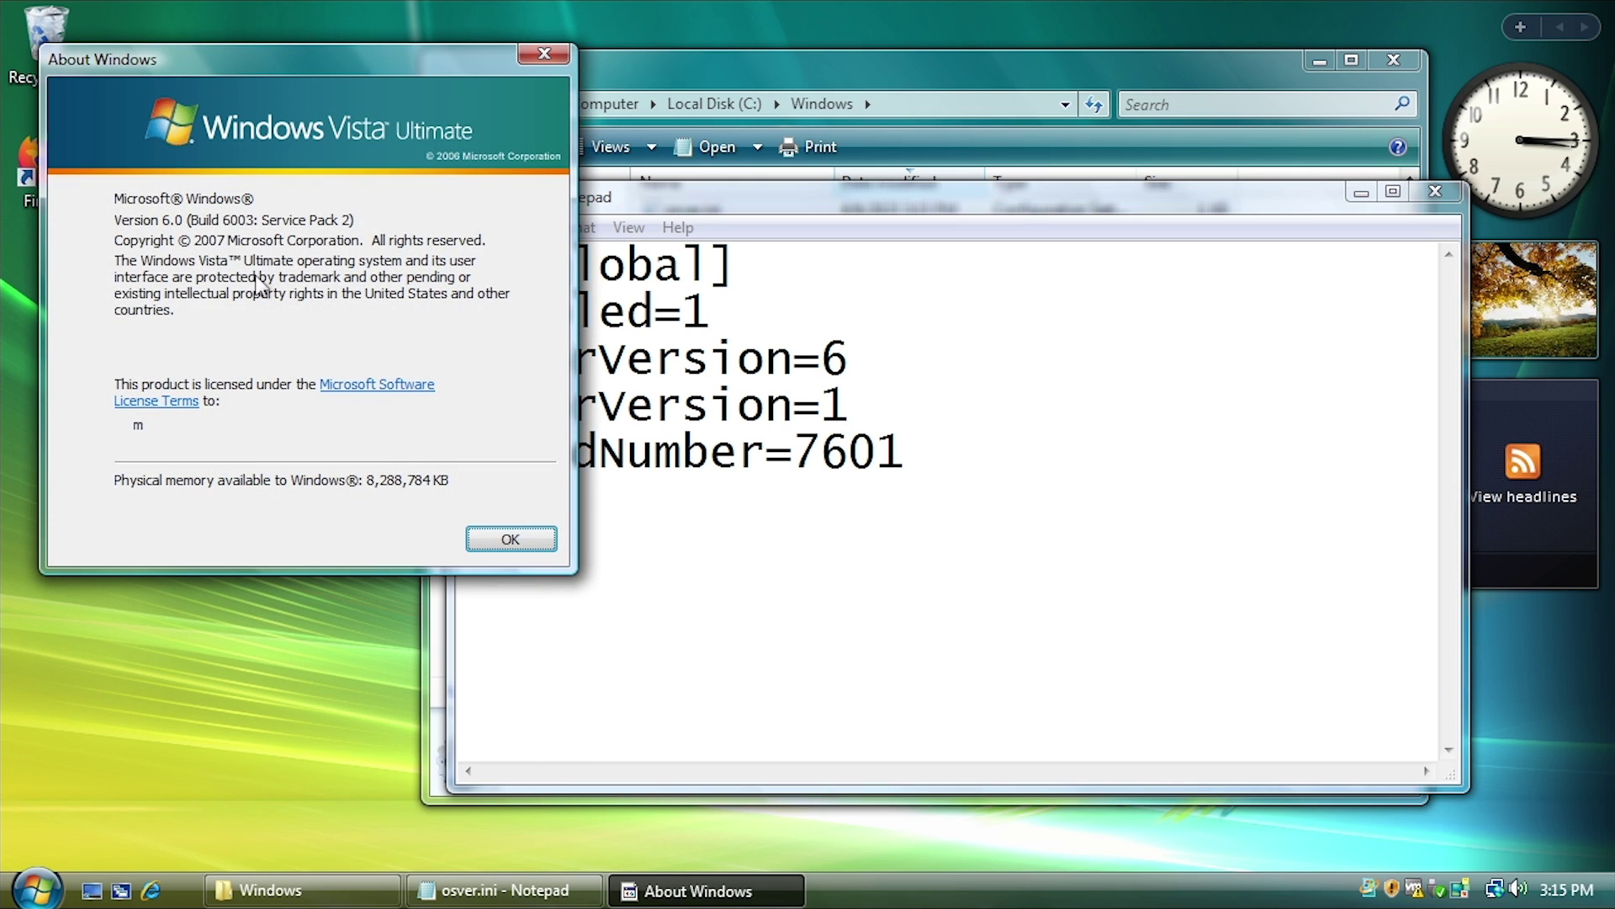
pyautogui.click(509, 534)
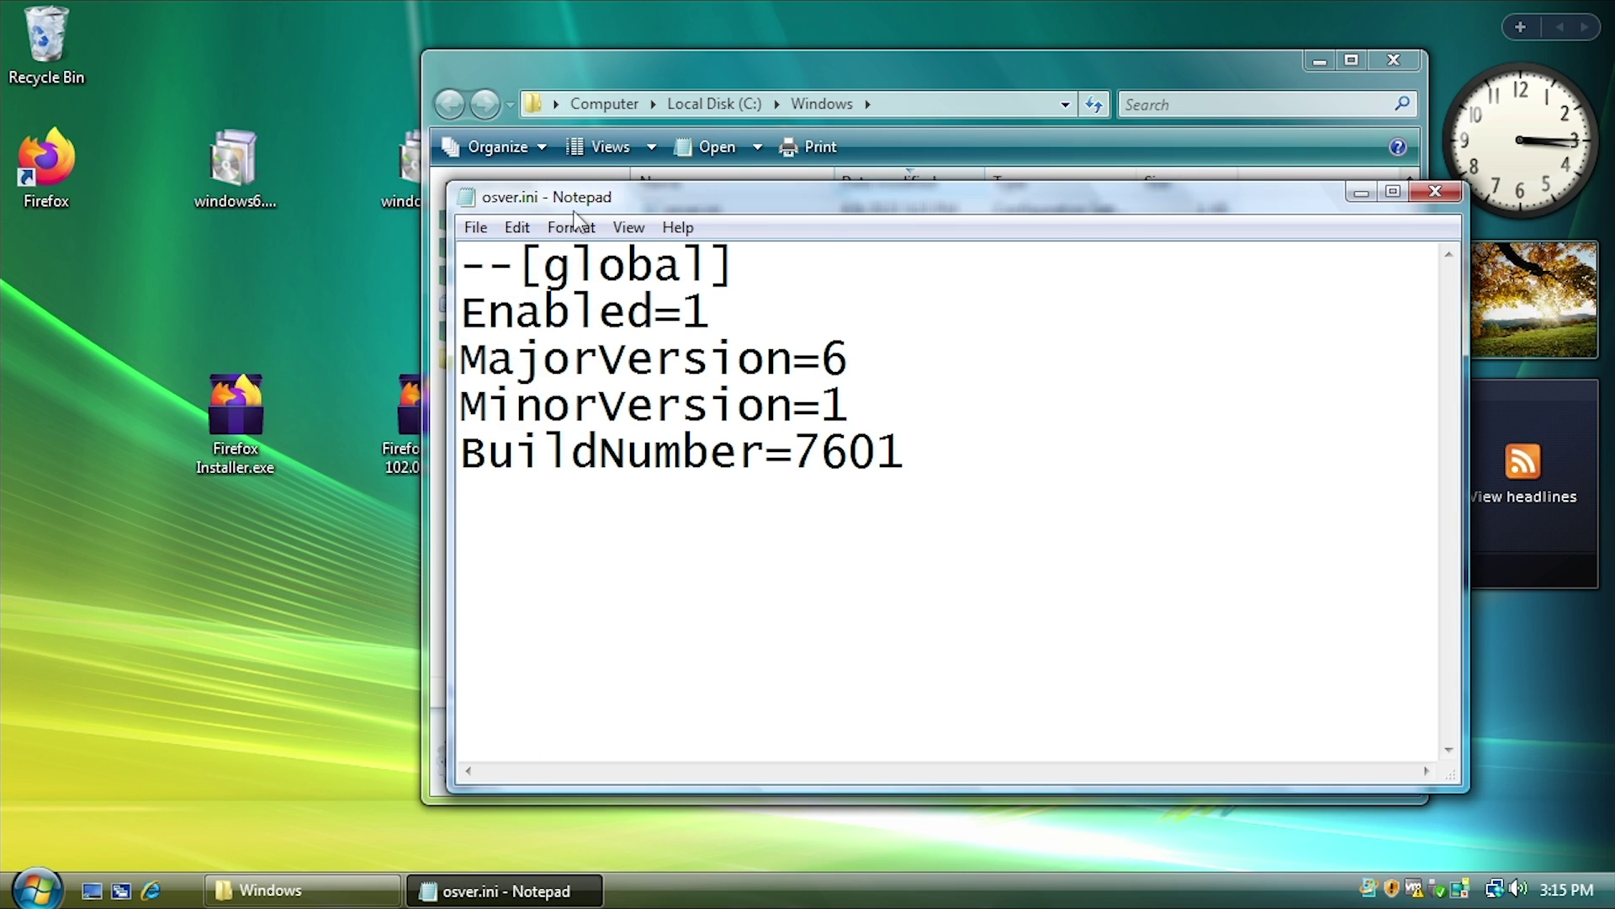
pyautogui.moveTo(1145, 196); pyautogui.dragTo(1416, 180)
pyautogui.moveTo(620, 67); pyautogui.dragTo(1251, 146)
# Step: Run the LibreOffice installer package and dismiss its unsupported Windows version error
pyautogui.doubleClick(664, 394)
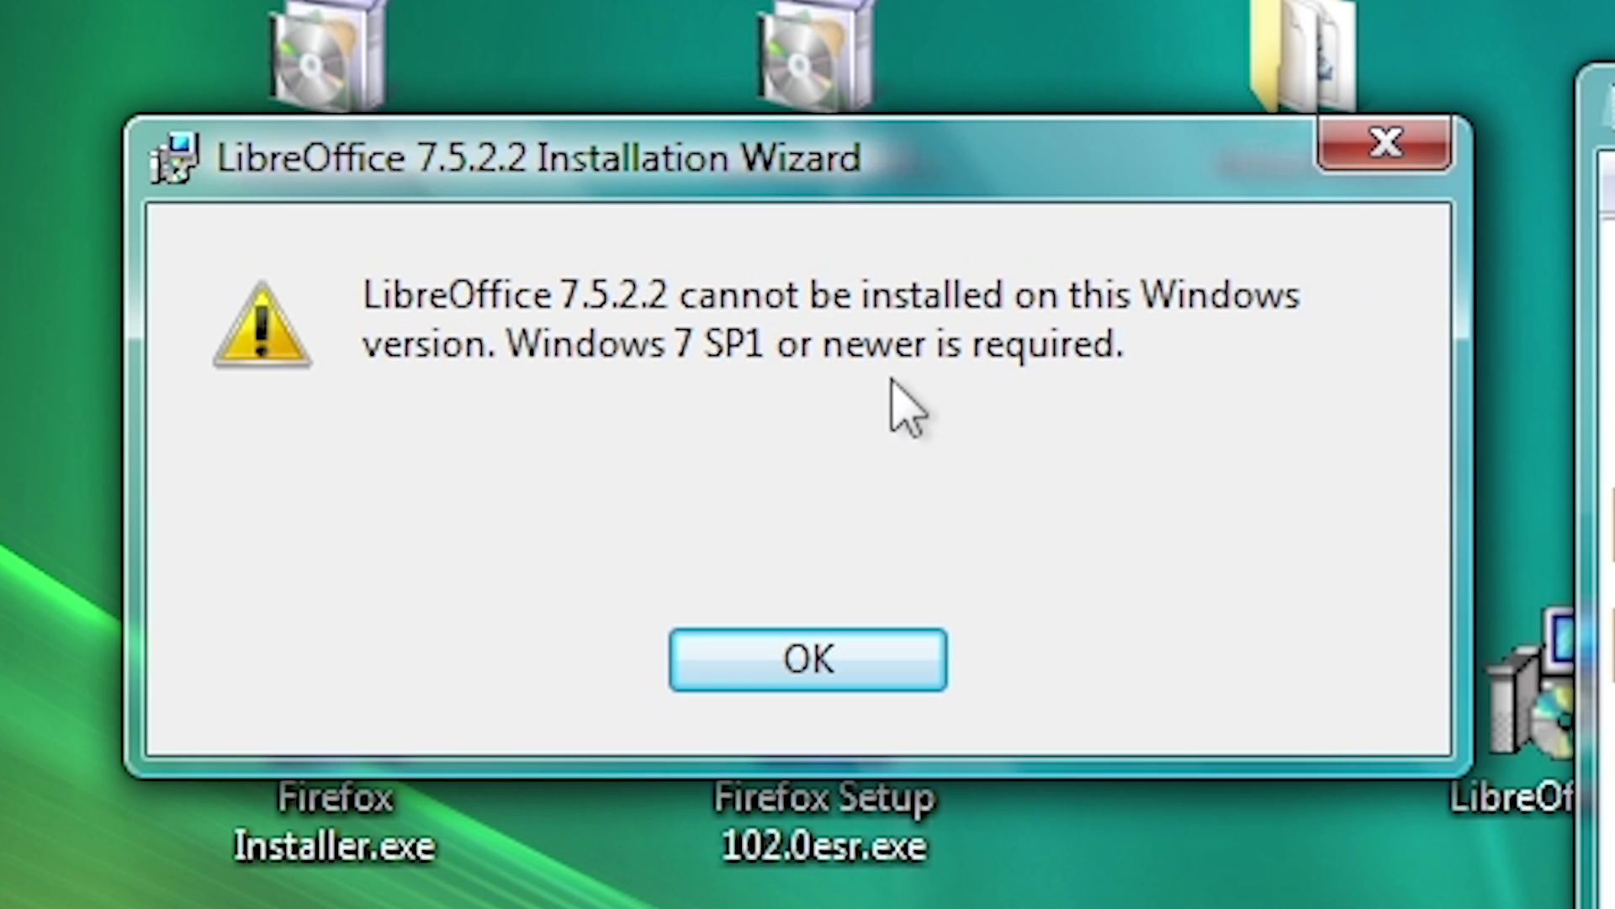
pyautogui.click(829, 660)
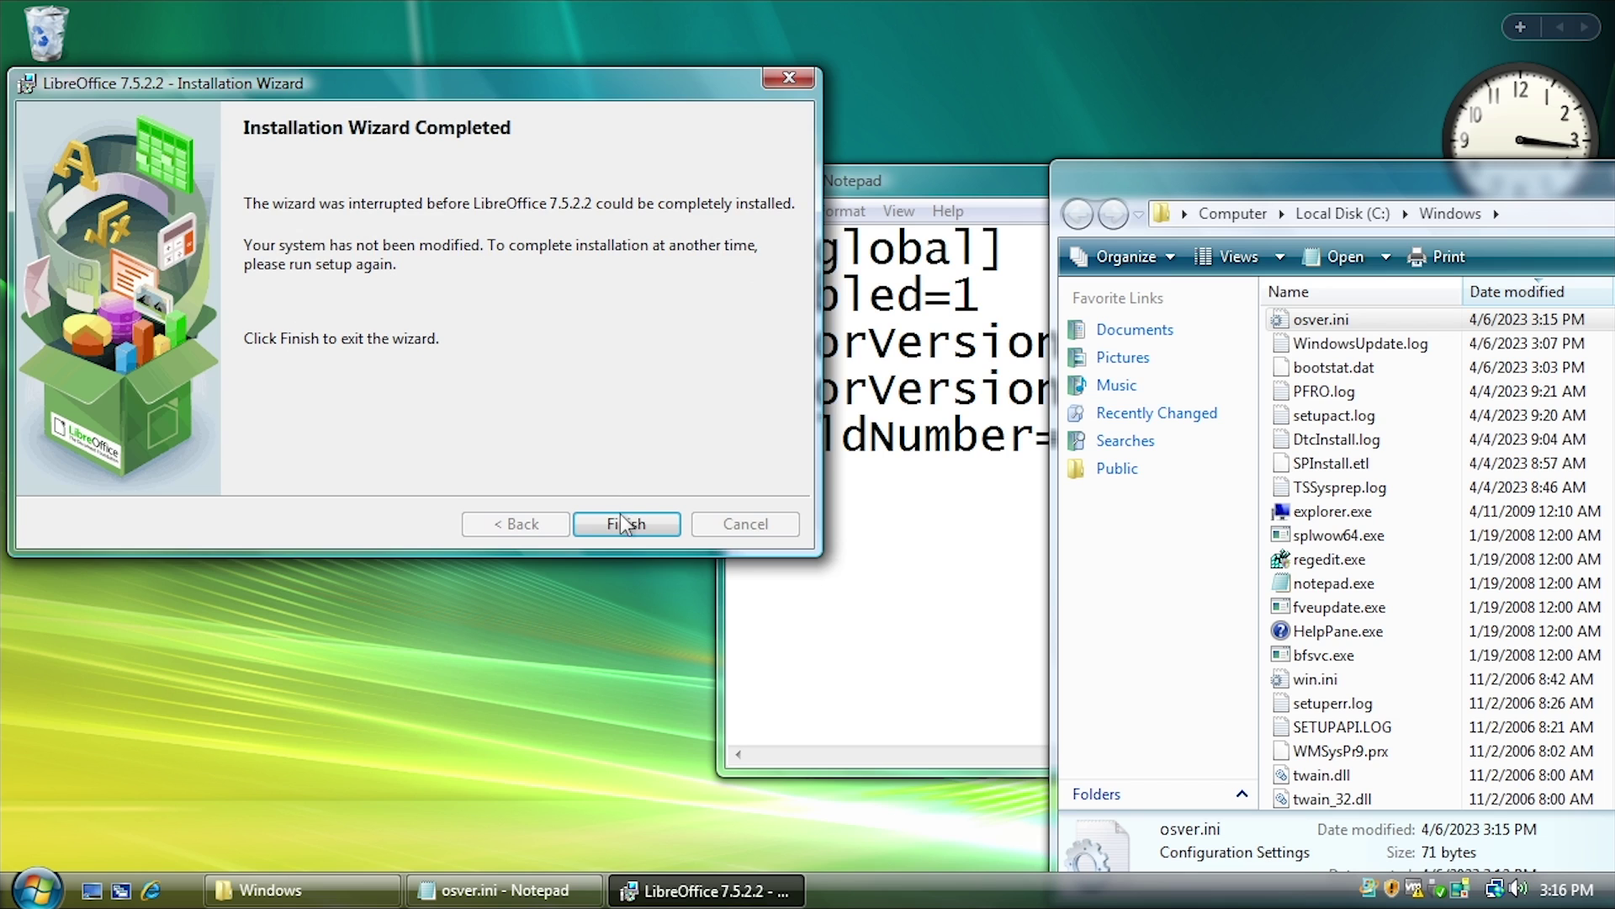
pyautogui.click(626, 523)
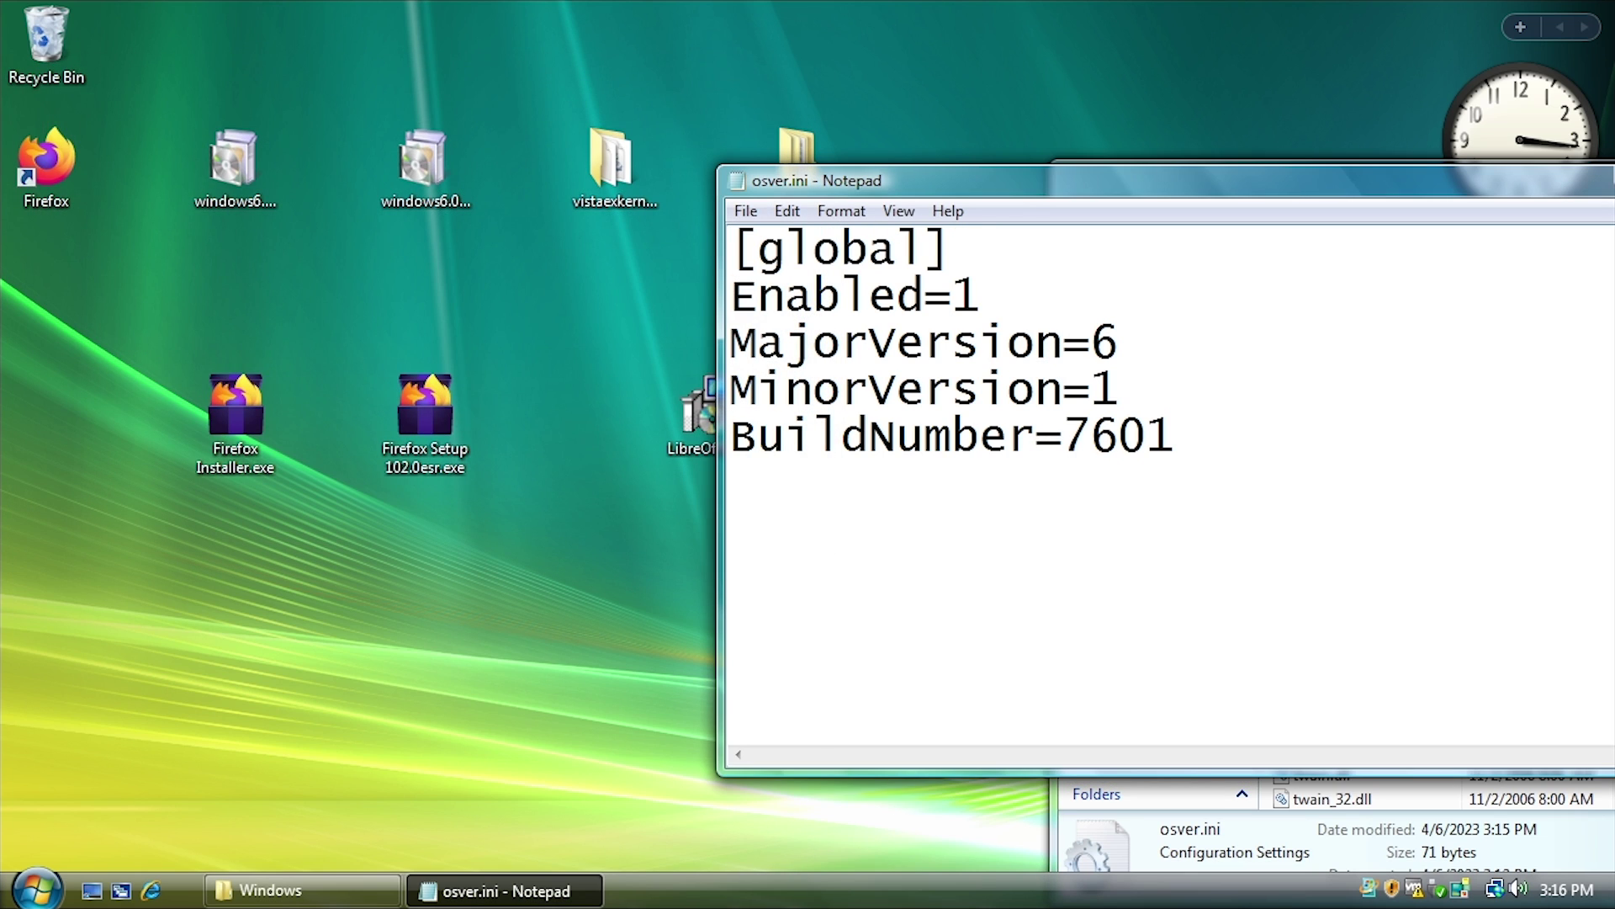
# Step: Rerun the LibreOffice 7.5.2.2 setup with a Custom installation through to Ready to Install
pyautogui.doubleClick(694, 402)
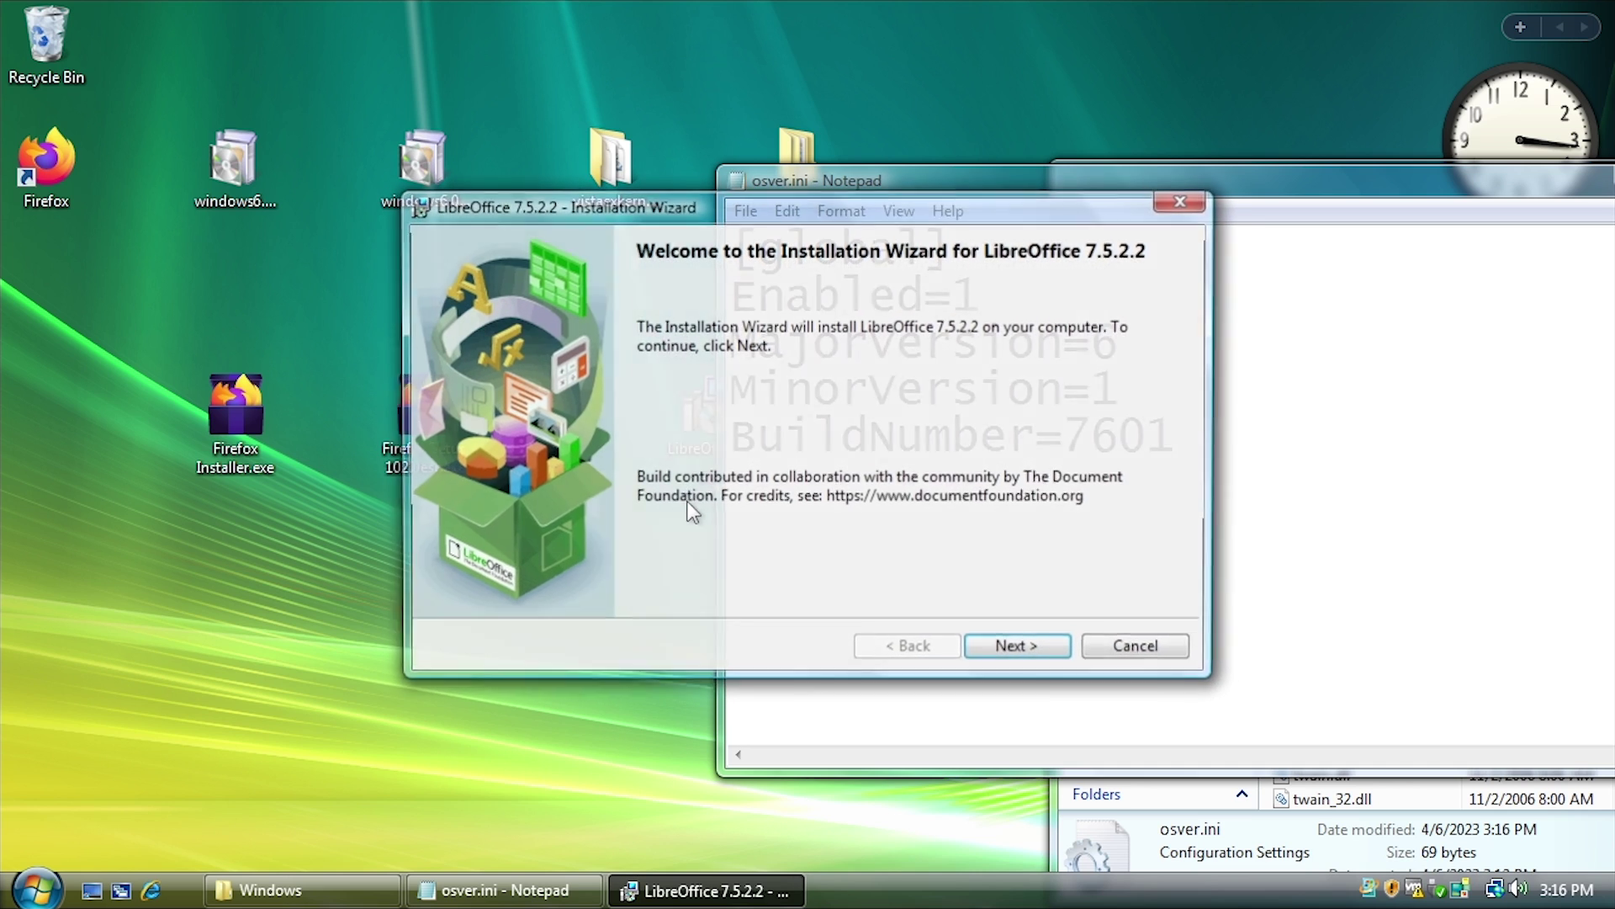
pyautogui.moveTo(769, 214); pyautogui.dragTo(542, 149)
pyautogui.click(793, 580)
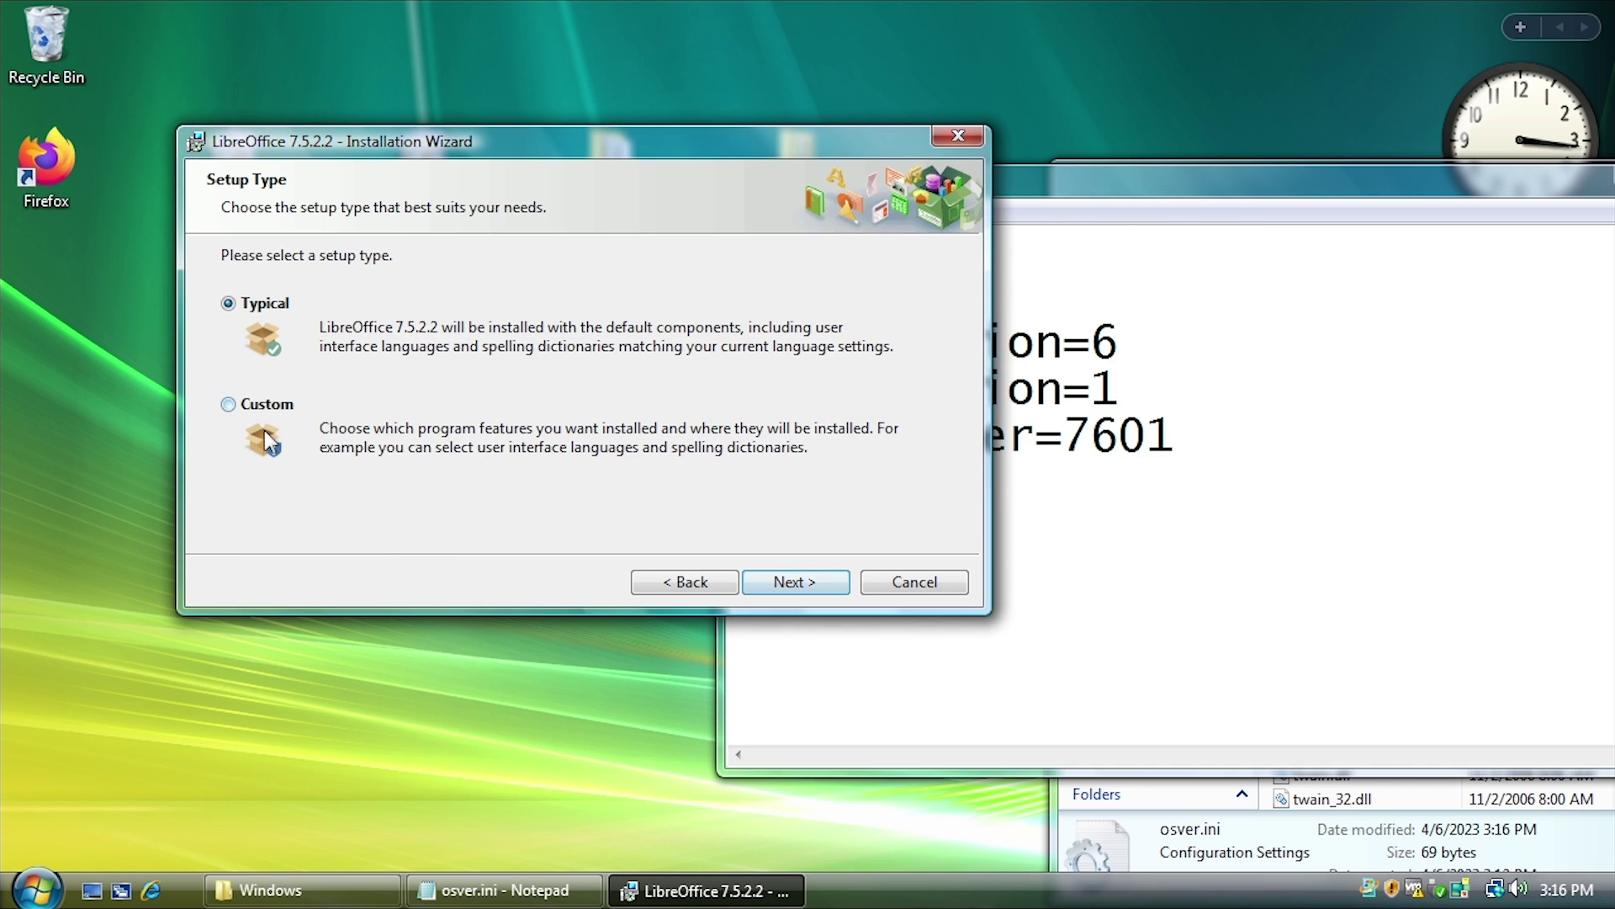
pyautogui.click(291, 408)
pyautogui.click(833, 582)
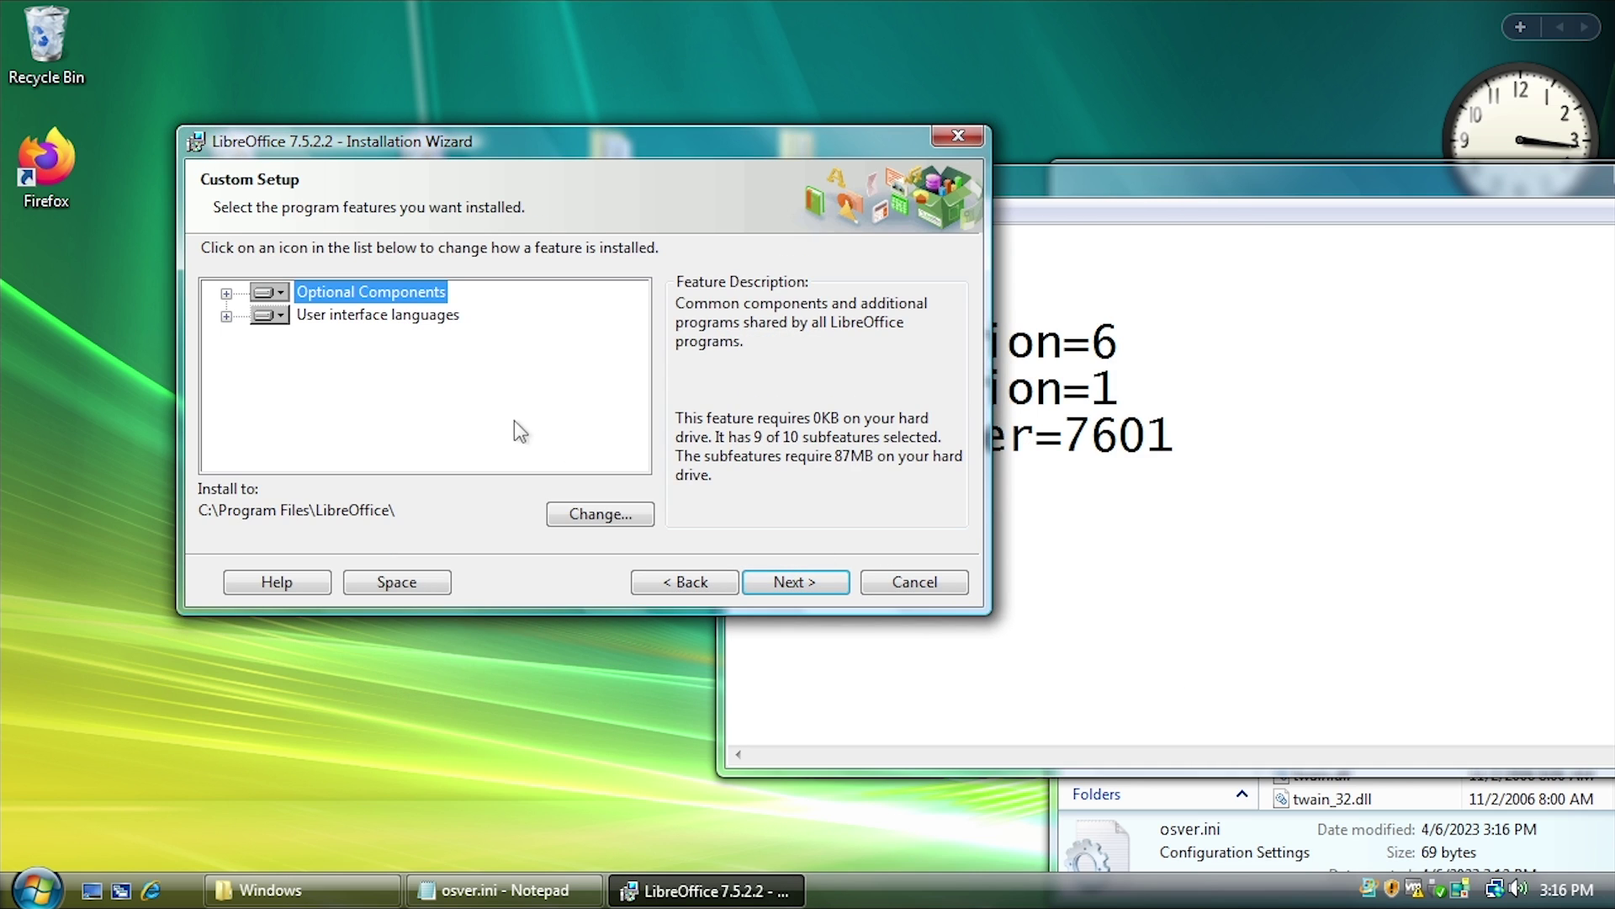
pyautogui.click(784, 577)
pyautogui.click(817, 581)
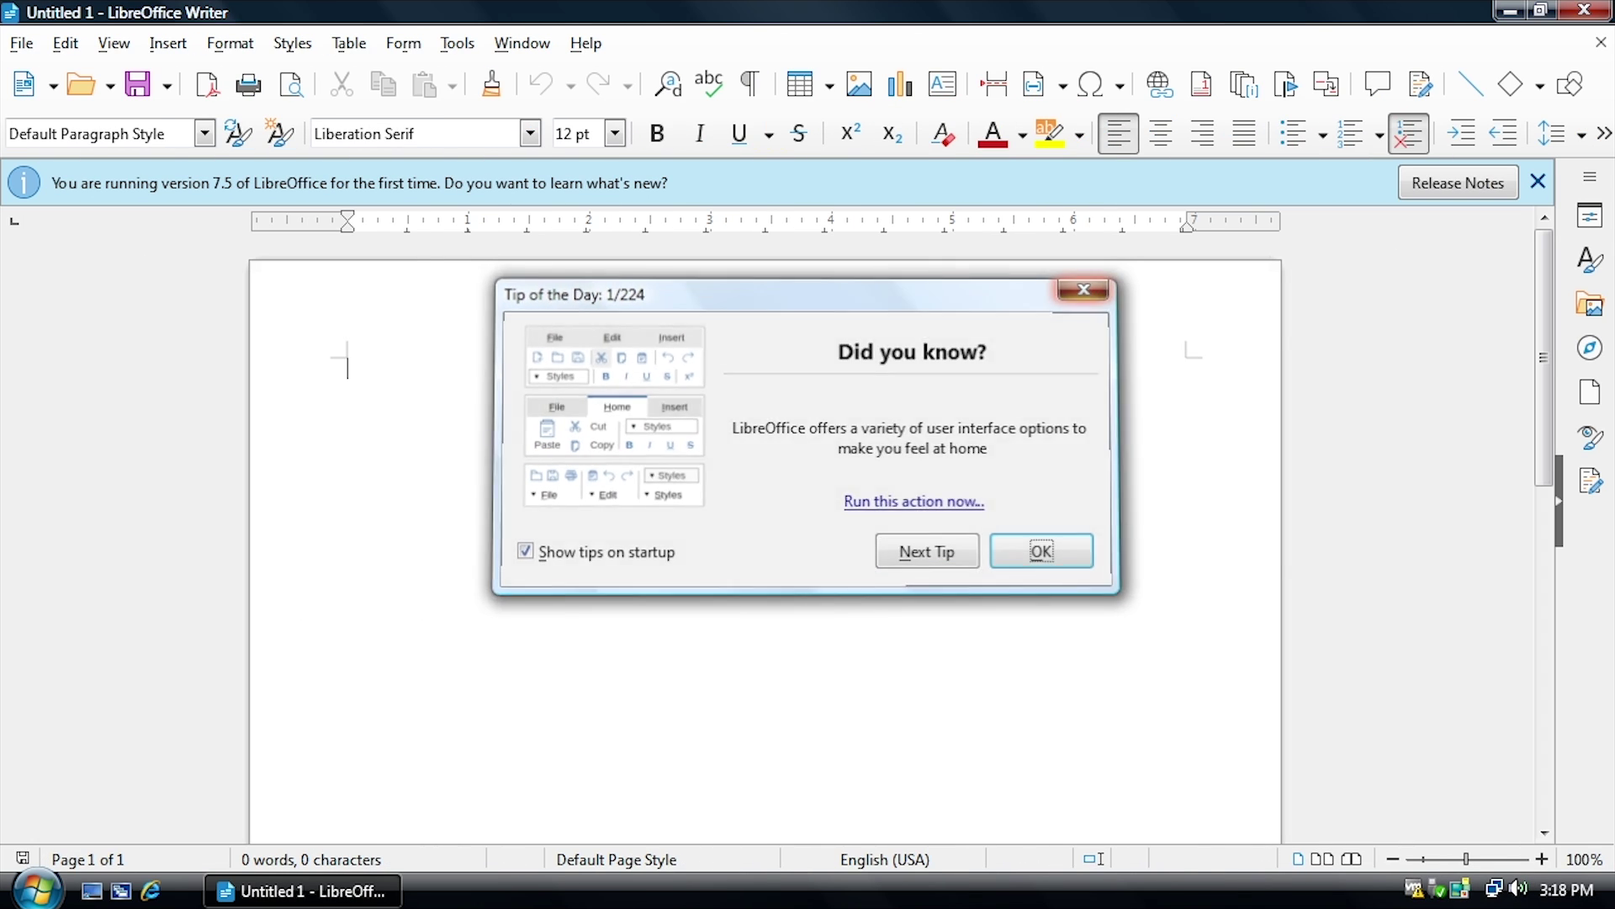
# Step: Type and then clear test text 'jdhffkjghdfkjghdkfjhg' in Writer, restore it, and place the installer beside the Firefox installers
pyautogui.press('Return')
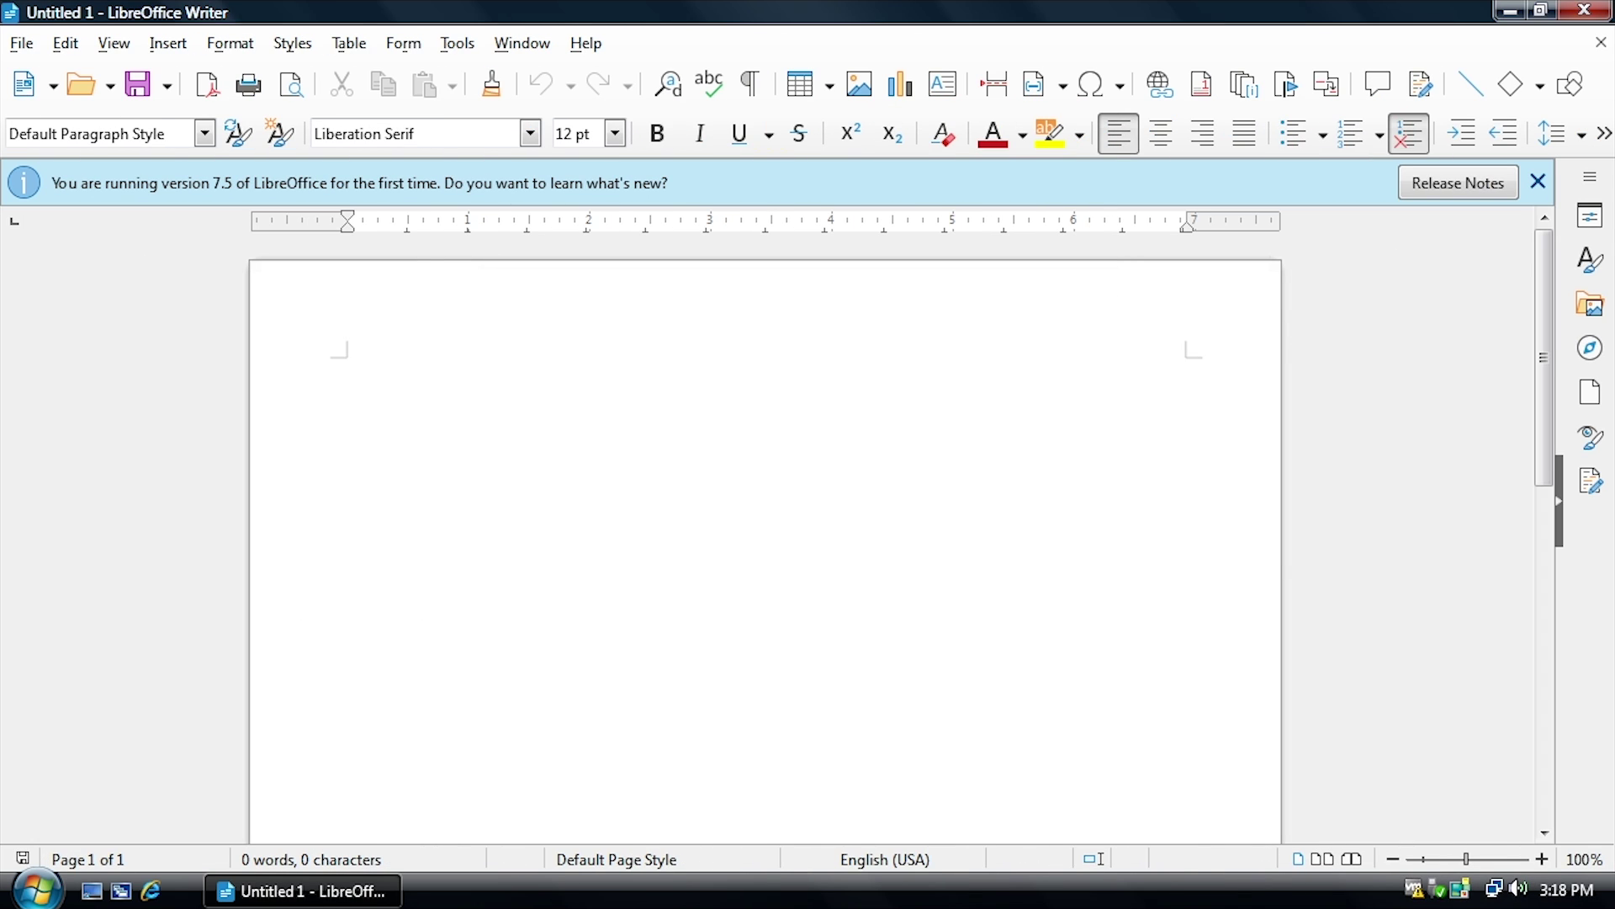
pyautogui.write('jdhffkjghdfkjghdkfjhg')
pyautogui.hotkey('ctrl', 'a')
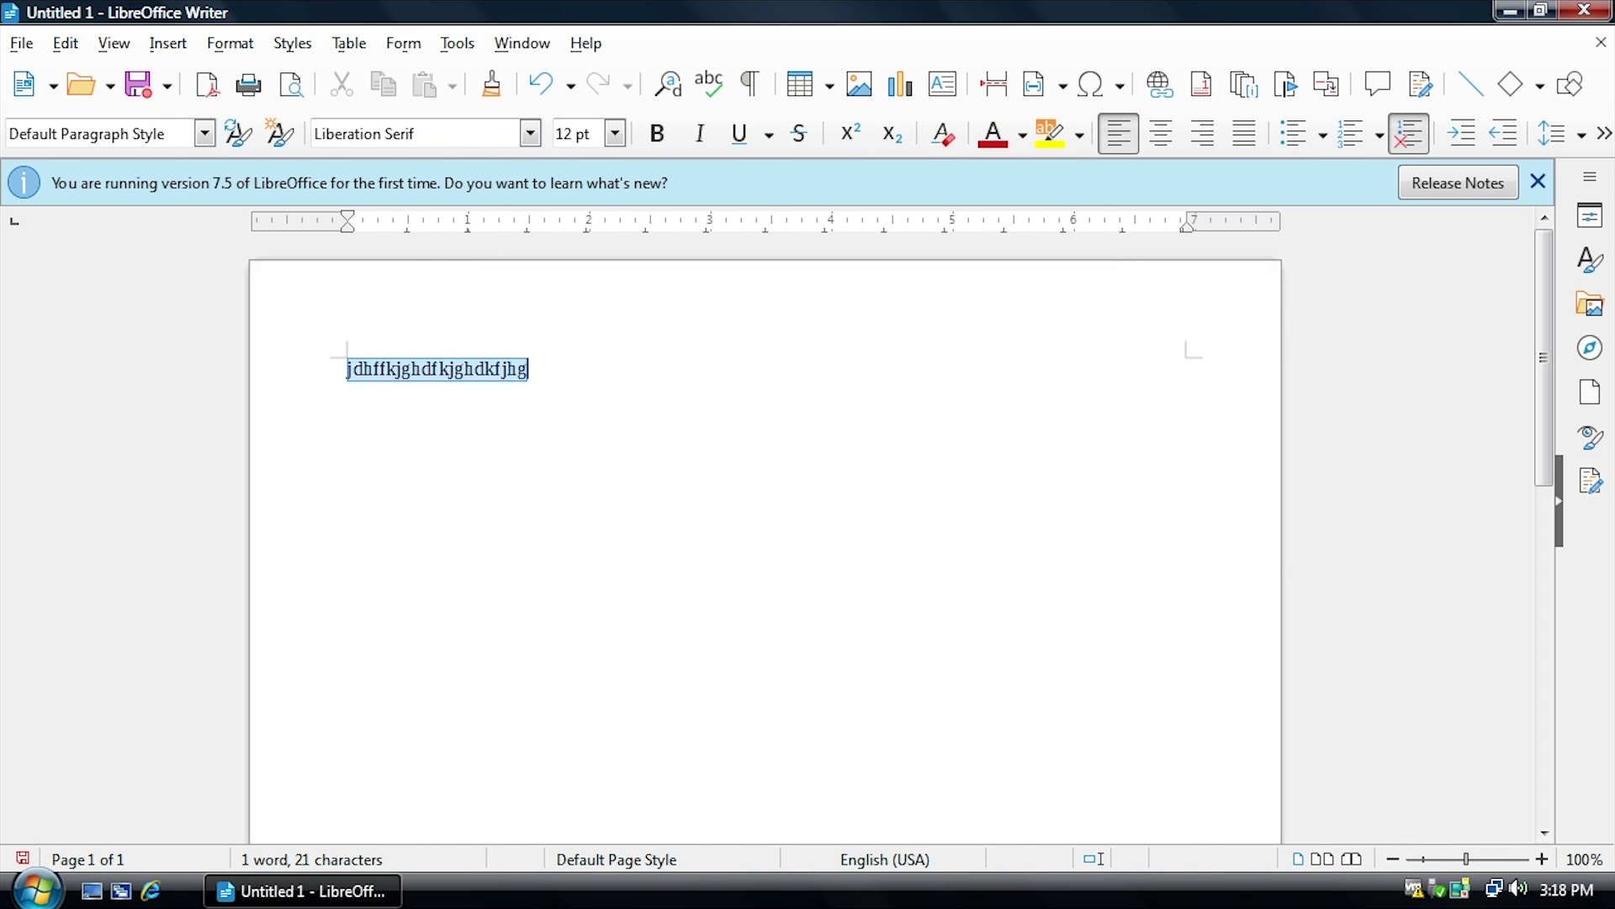
pyautogui.press('BackSpace')
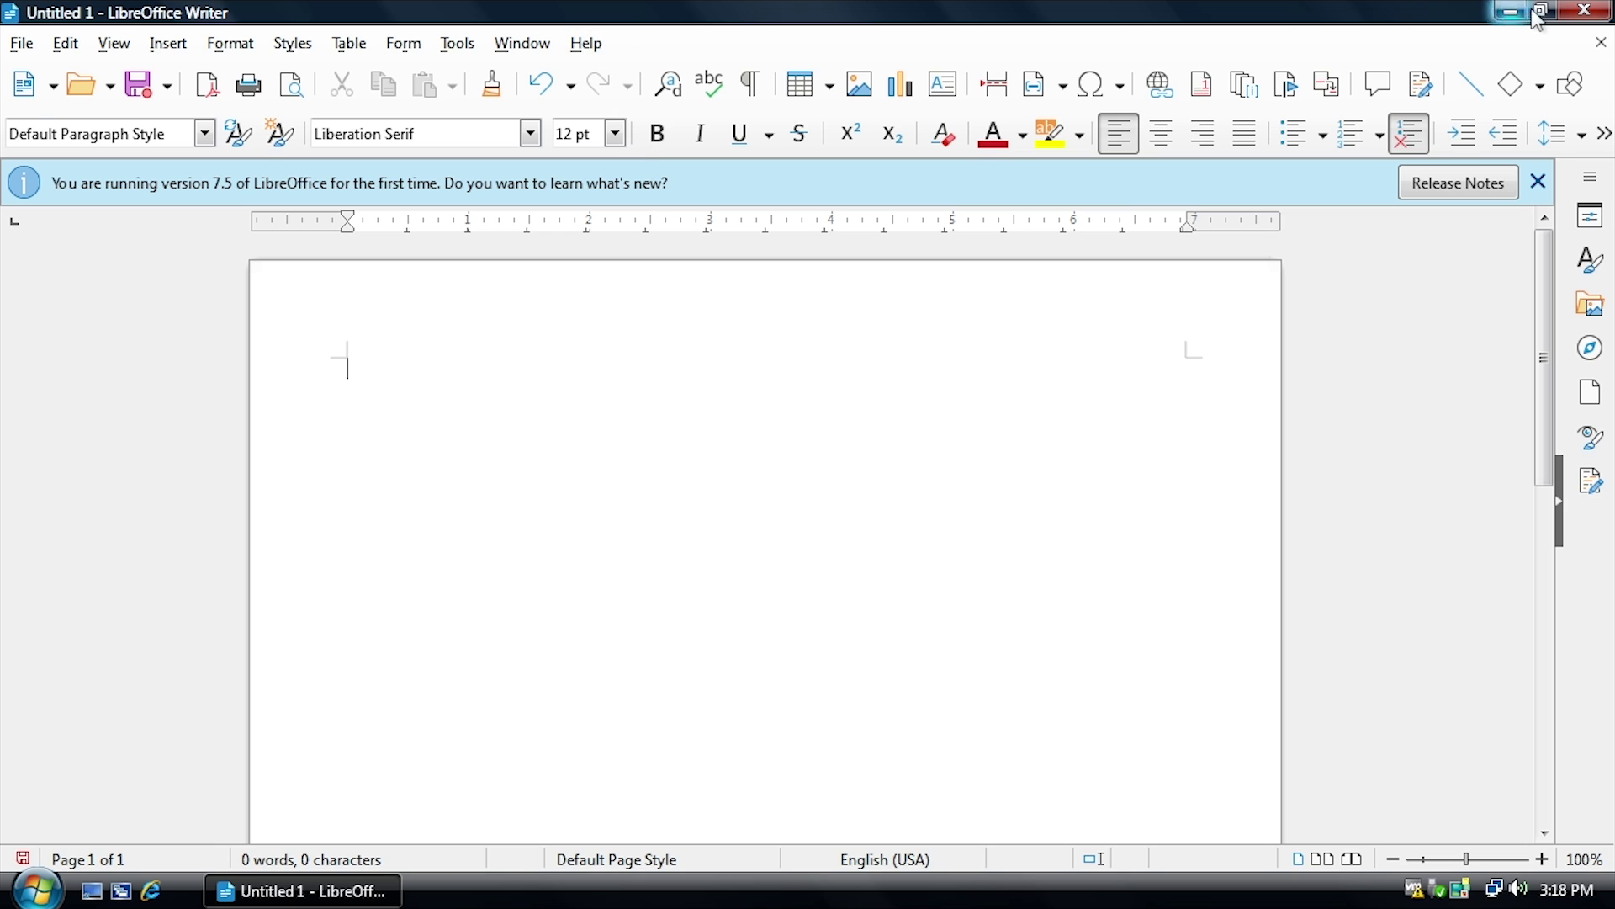
pyautogui.click(1541, 10)
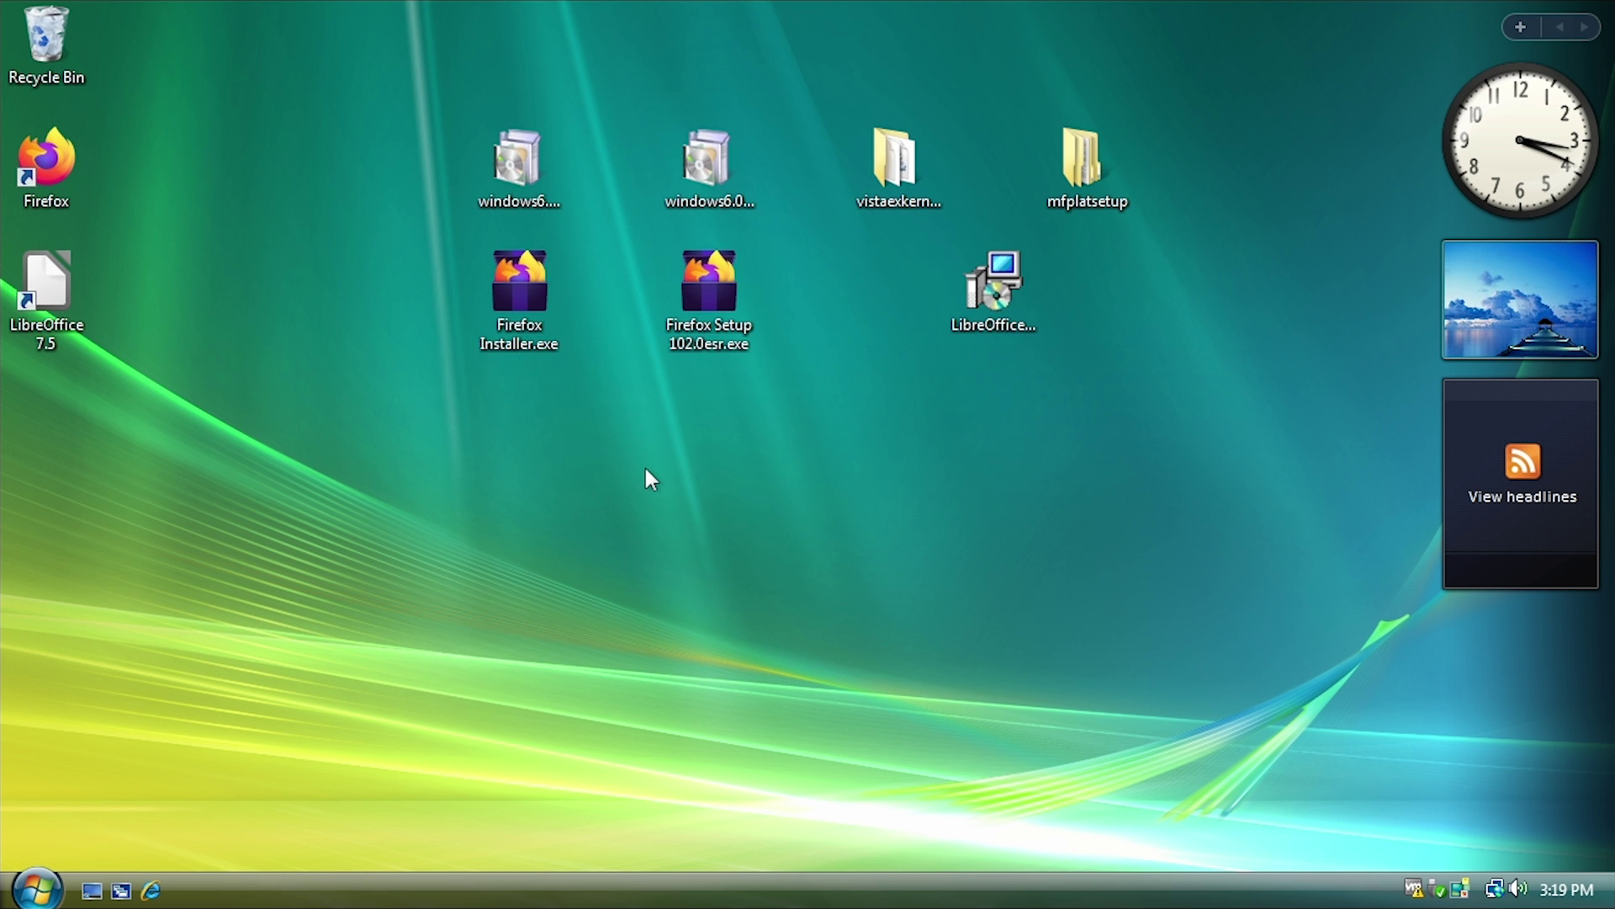
pyautogui.moveTo(993, 296); pyautogui.dragTo(1082, 301)
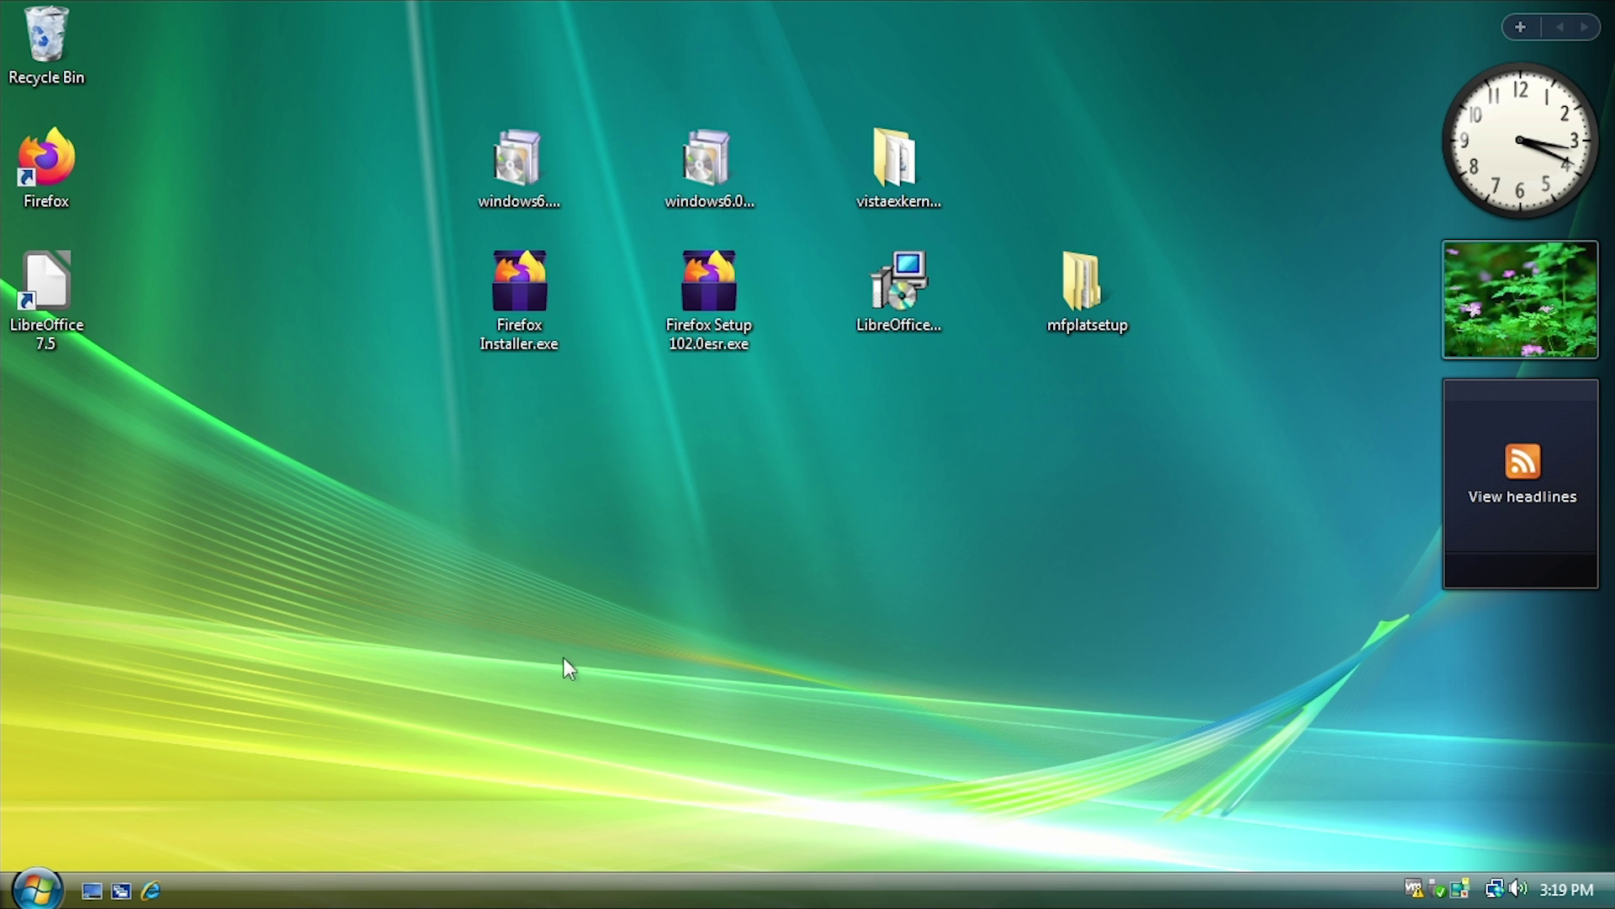
# Step: Browse Computer > Local Disk (C:) > Windows and open osver.ini in Notepad
pyautogui.click(53, 858)
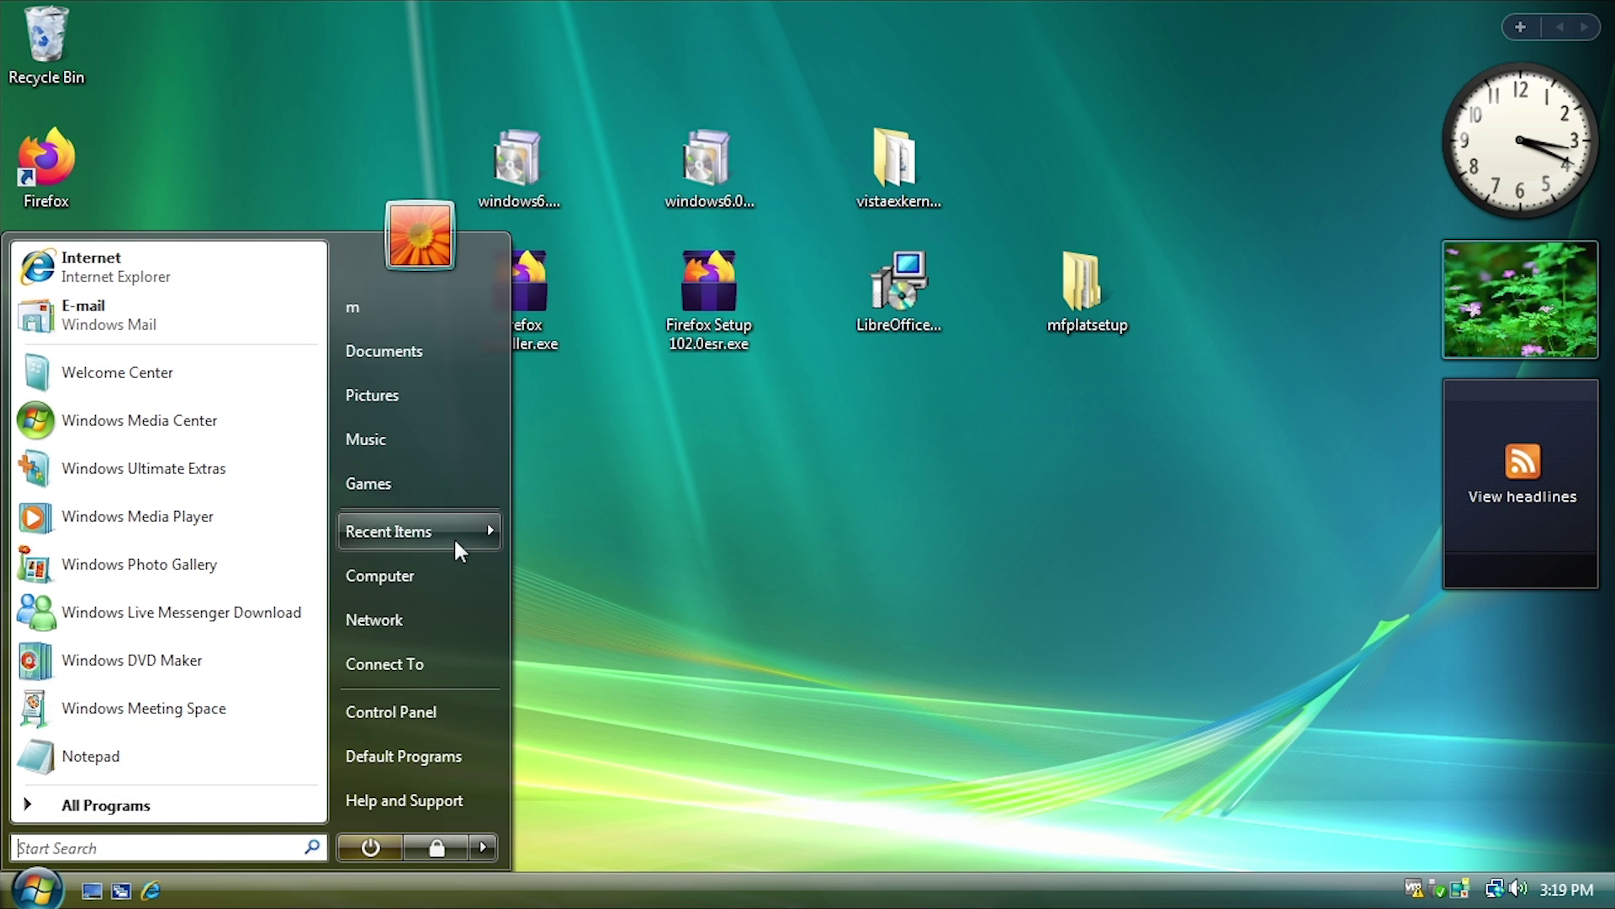
pyautogui.click(437, 573)
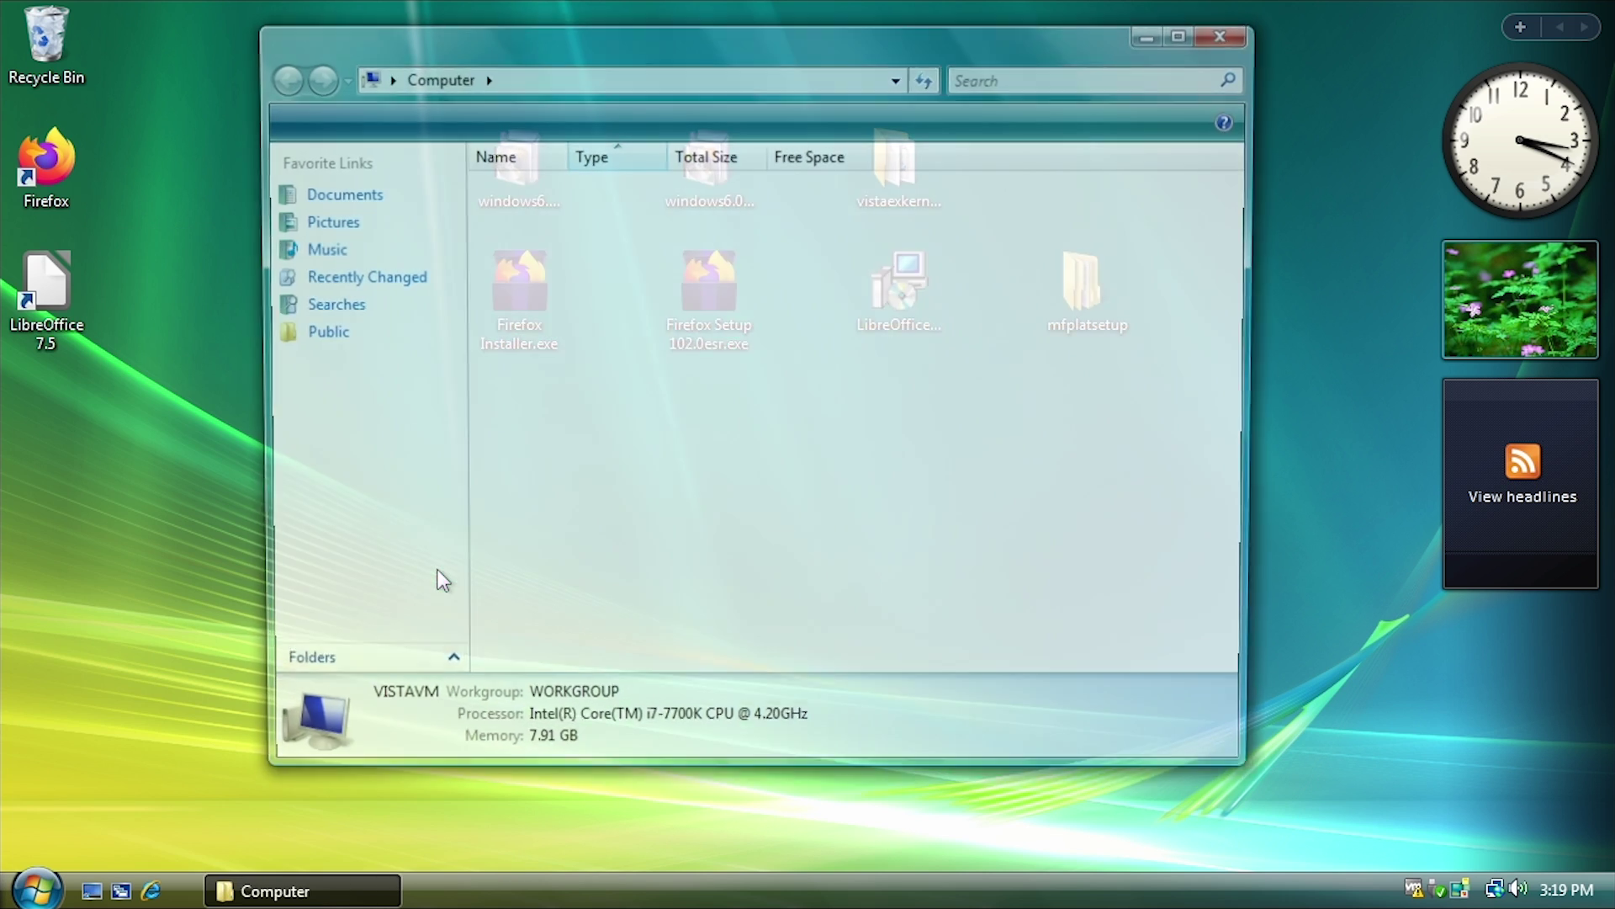
pyautogui.doubleClick(580, 244)
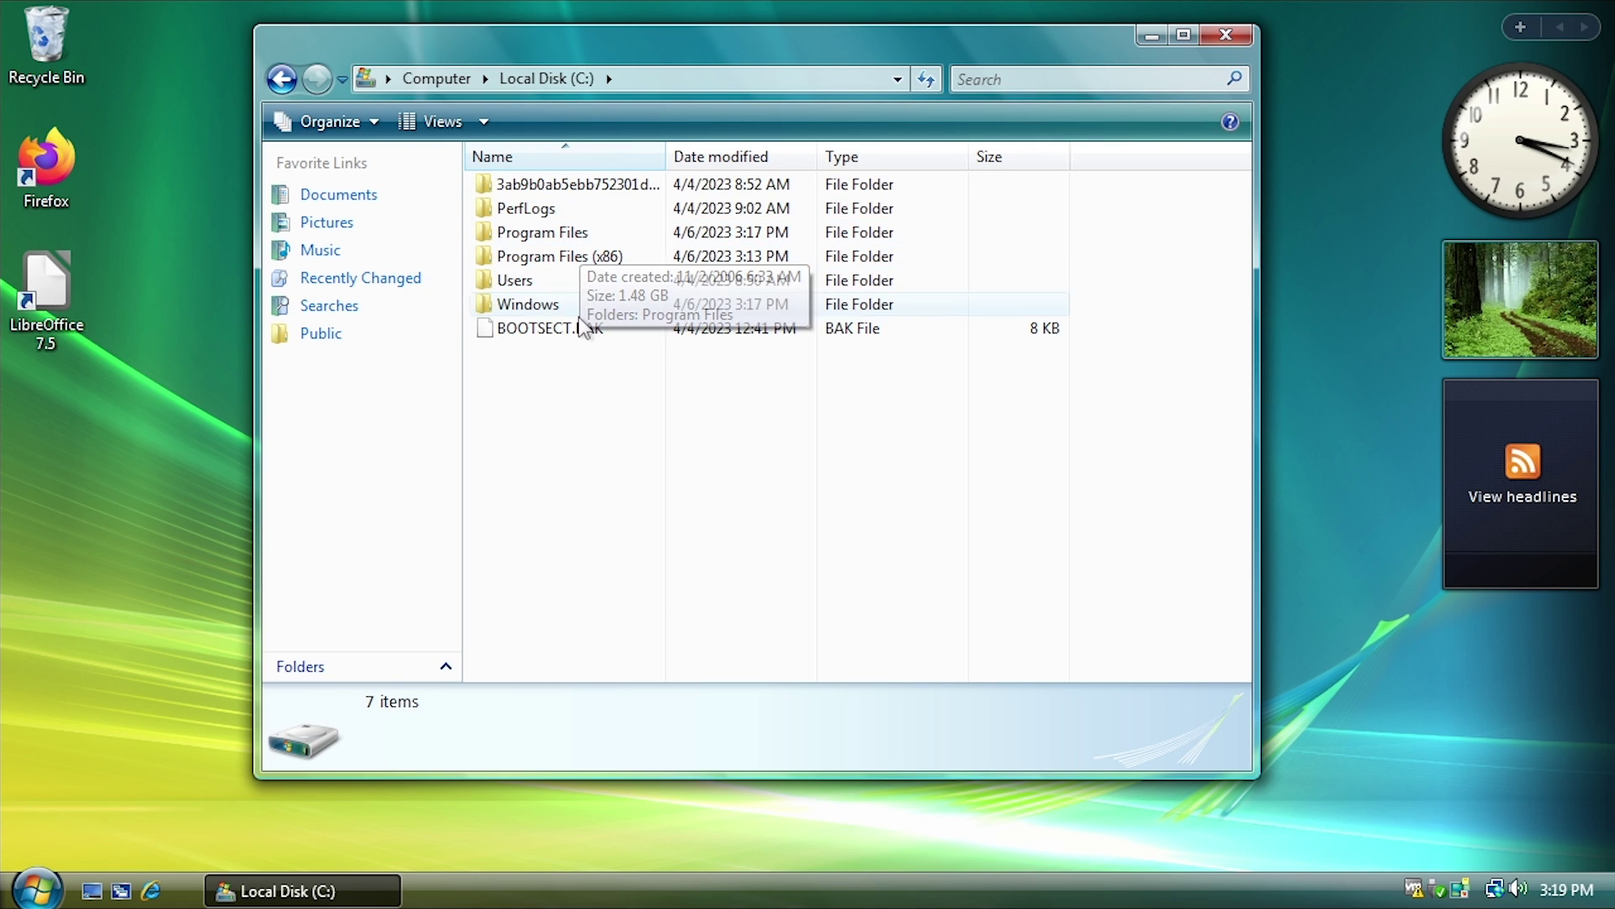
pyautogui.doubleClick(530, 286)
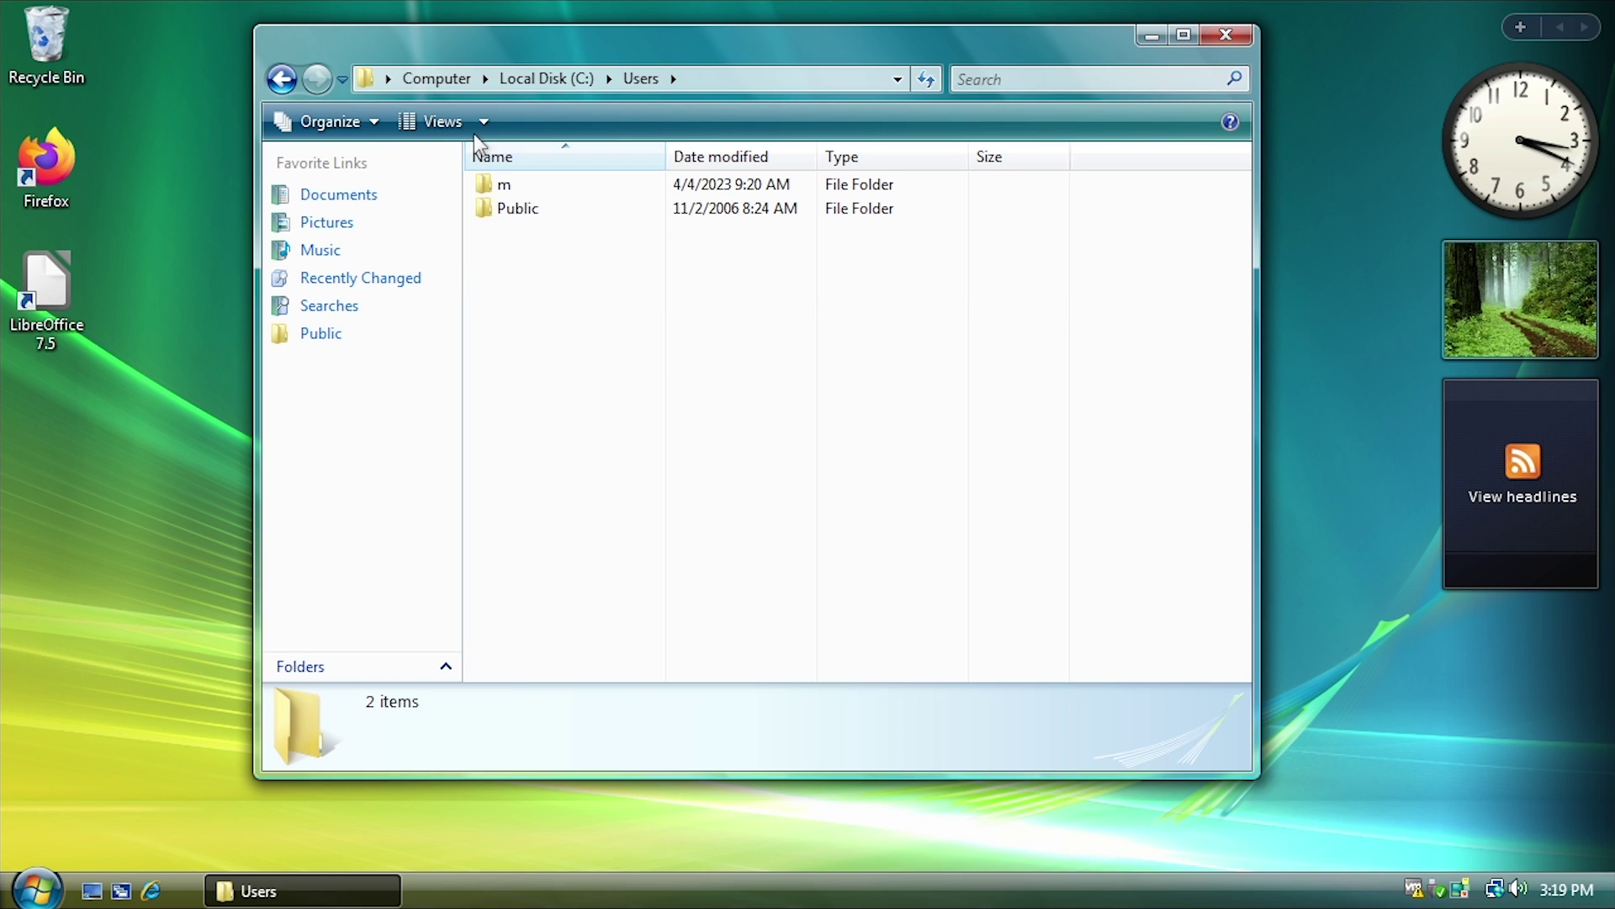
pyautogui.click(546, 80)
pyautogui.doubleClick(543, 305)
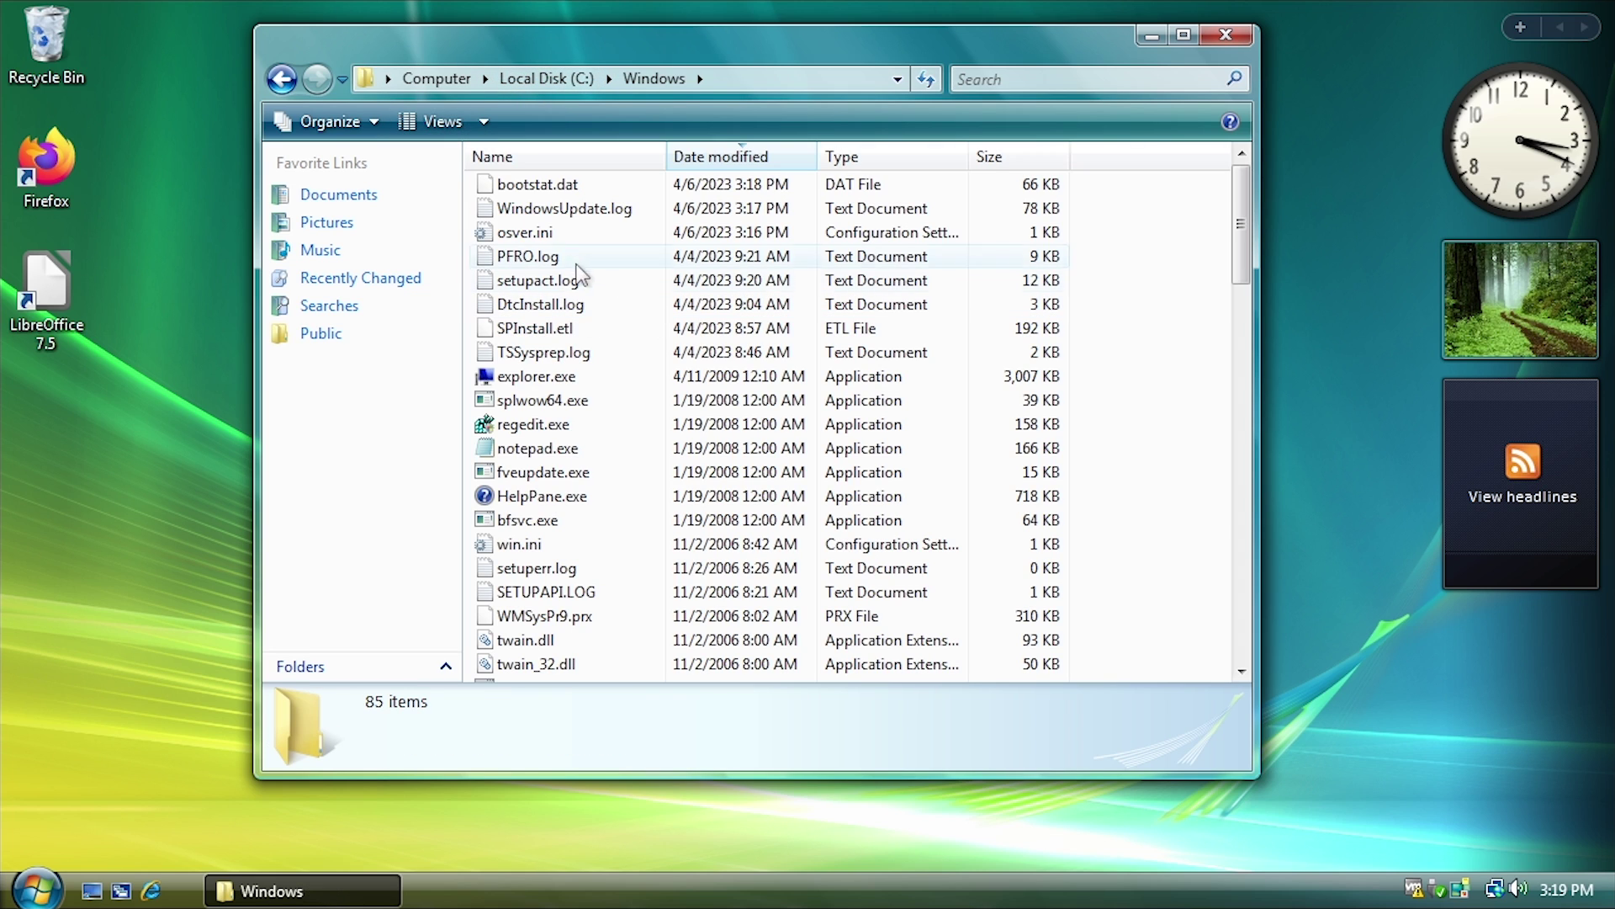
pyautogui.doubleClick(526, 236)
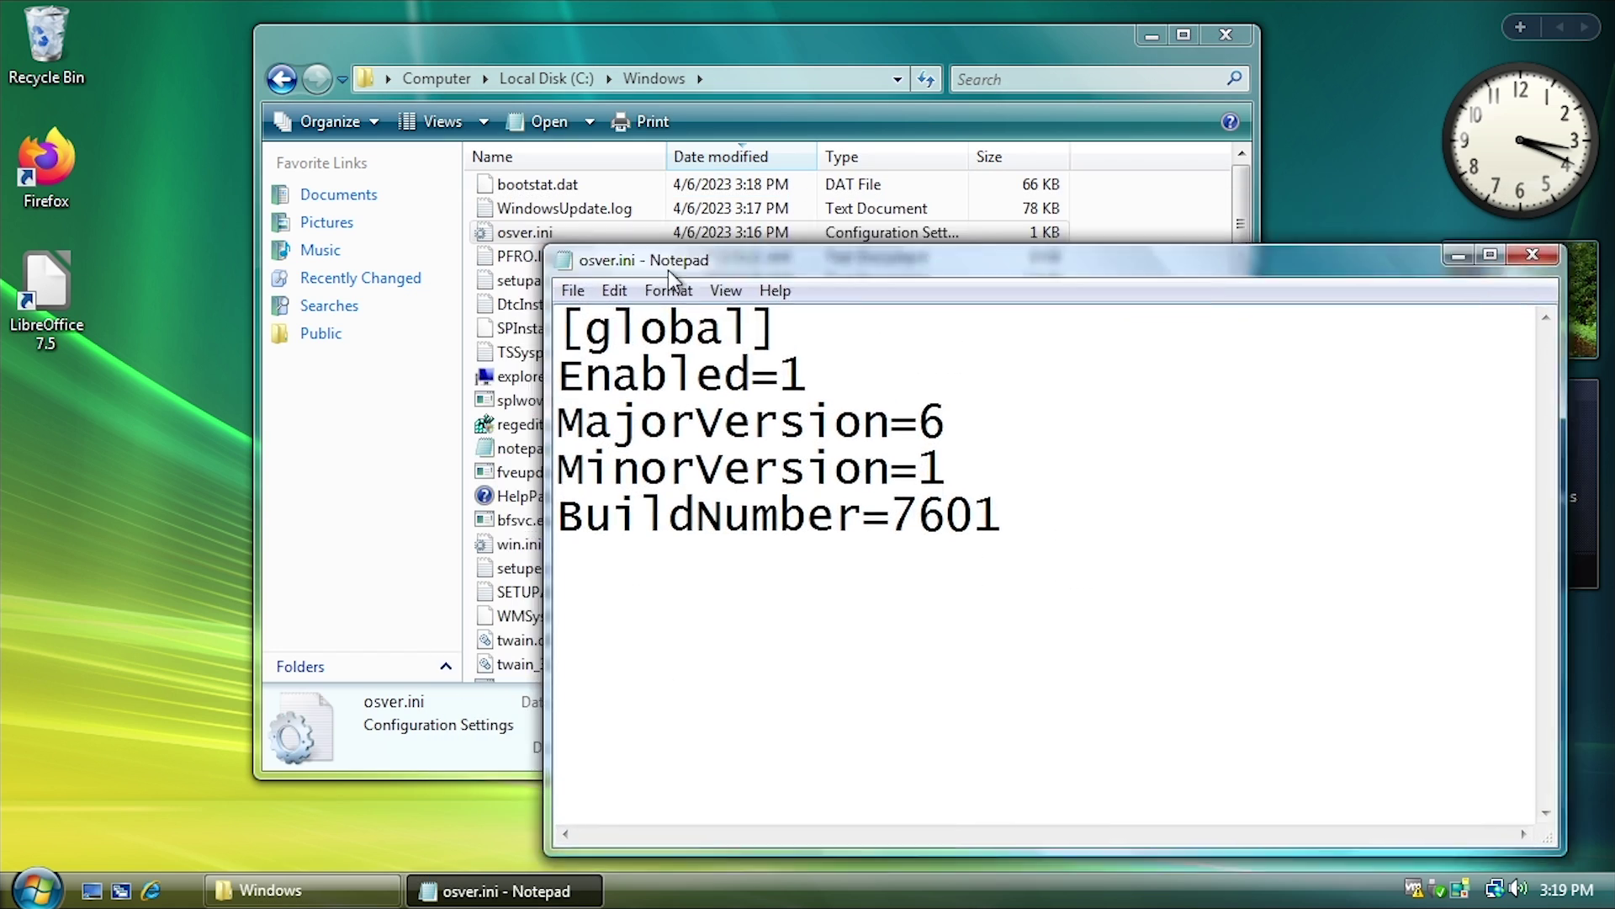
# Step: Set MajorVersion=10, MinorVersion=0, BuildNumber=9926 in osver.ini and reposition the About Windows box
pyautogui.press('BackSpace')
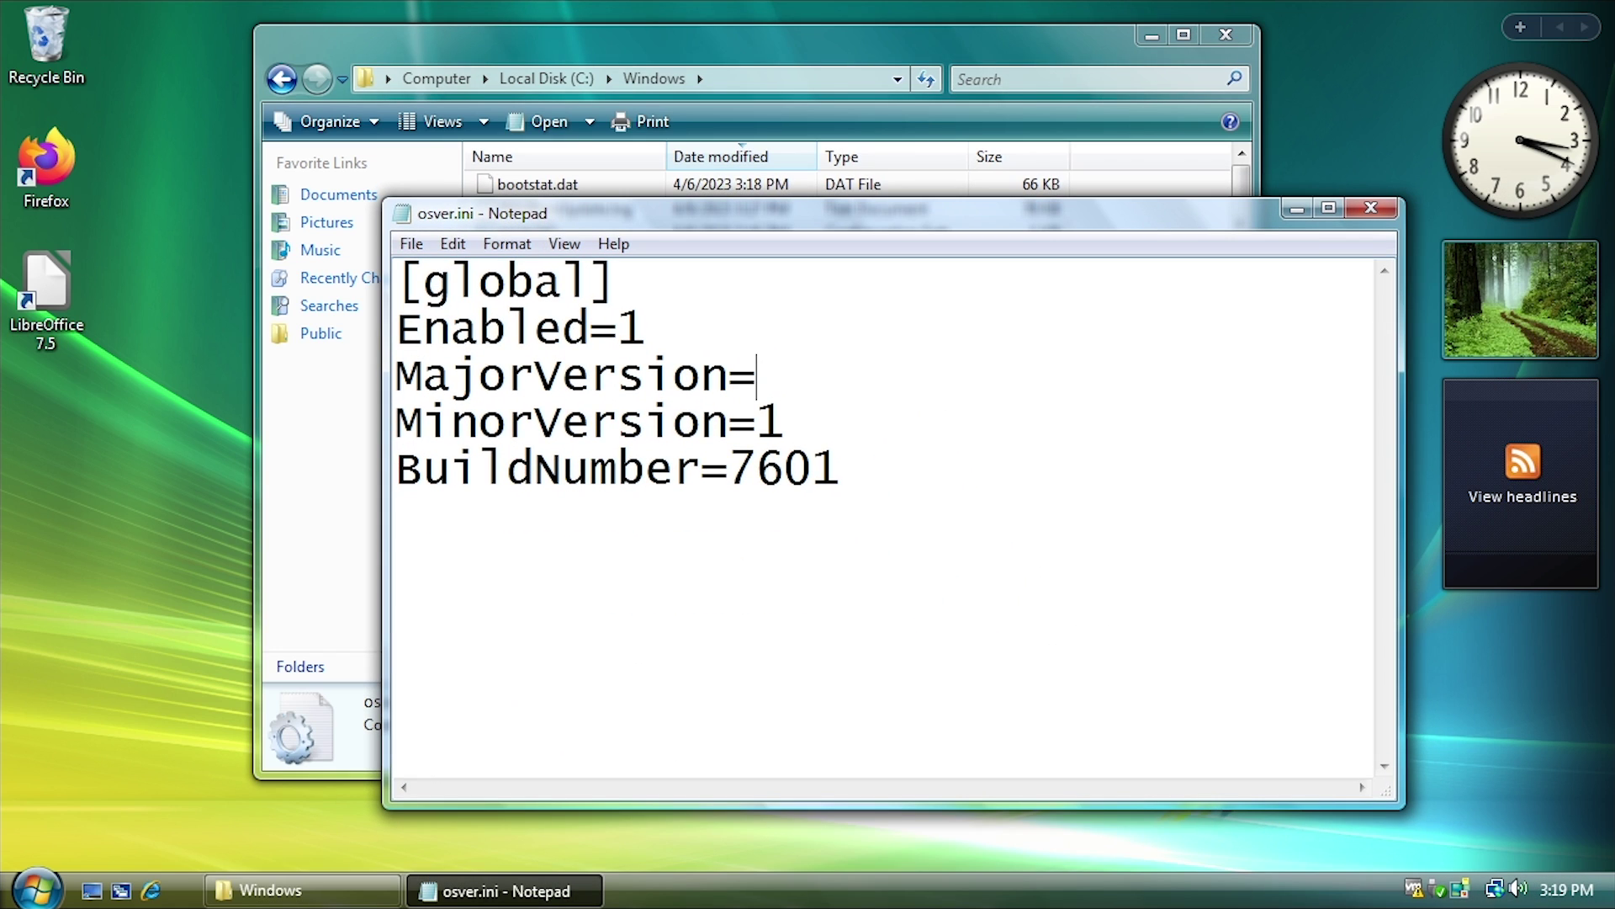
pyautogui.write('10')
pyautogui.click(782, 422)
pyautogui.press('BackSpace')
pyautogui.write('0')
pyautogui.press('Down')
pyautogui.press('Delete')
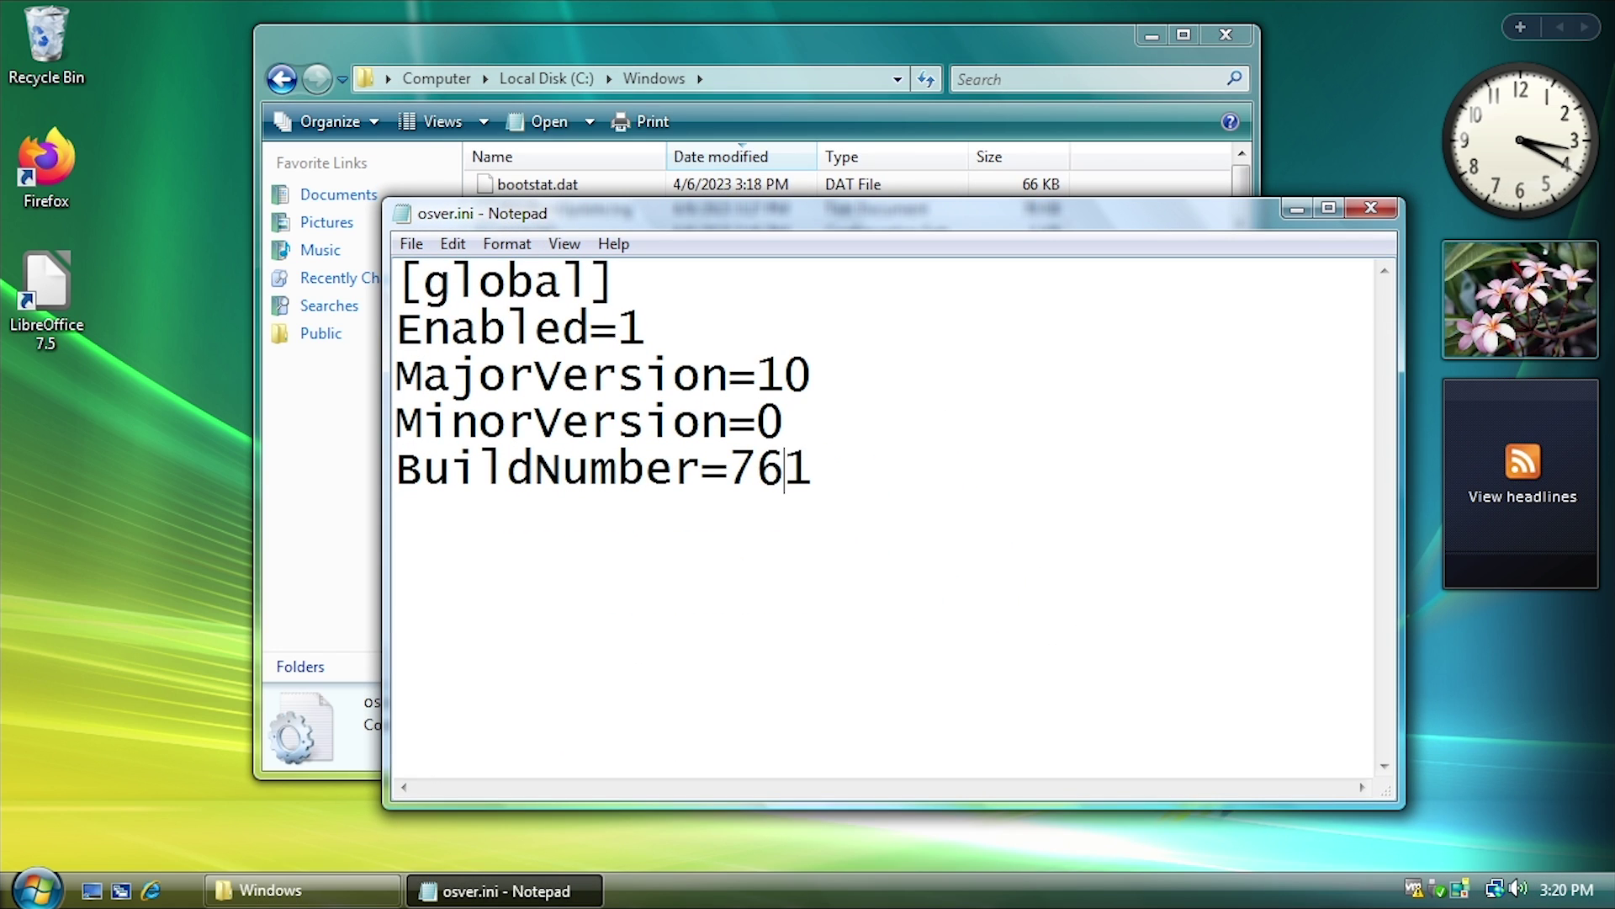
pyautogui.press('BackSpace')
pyautogui.press('BackSpace')
pyautogui.press('Delete')
pyautogui.write('9926')
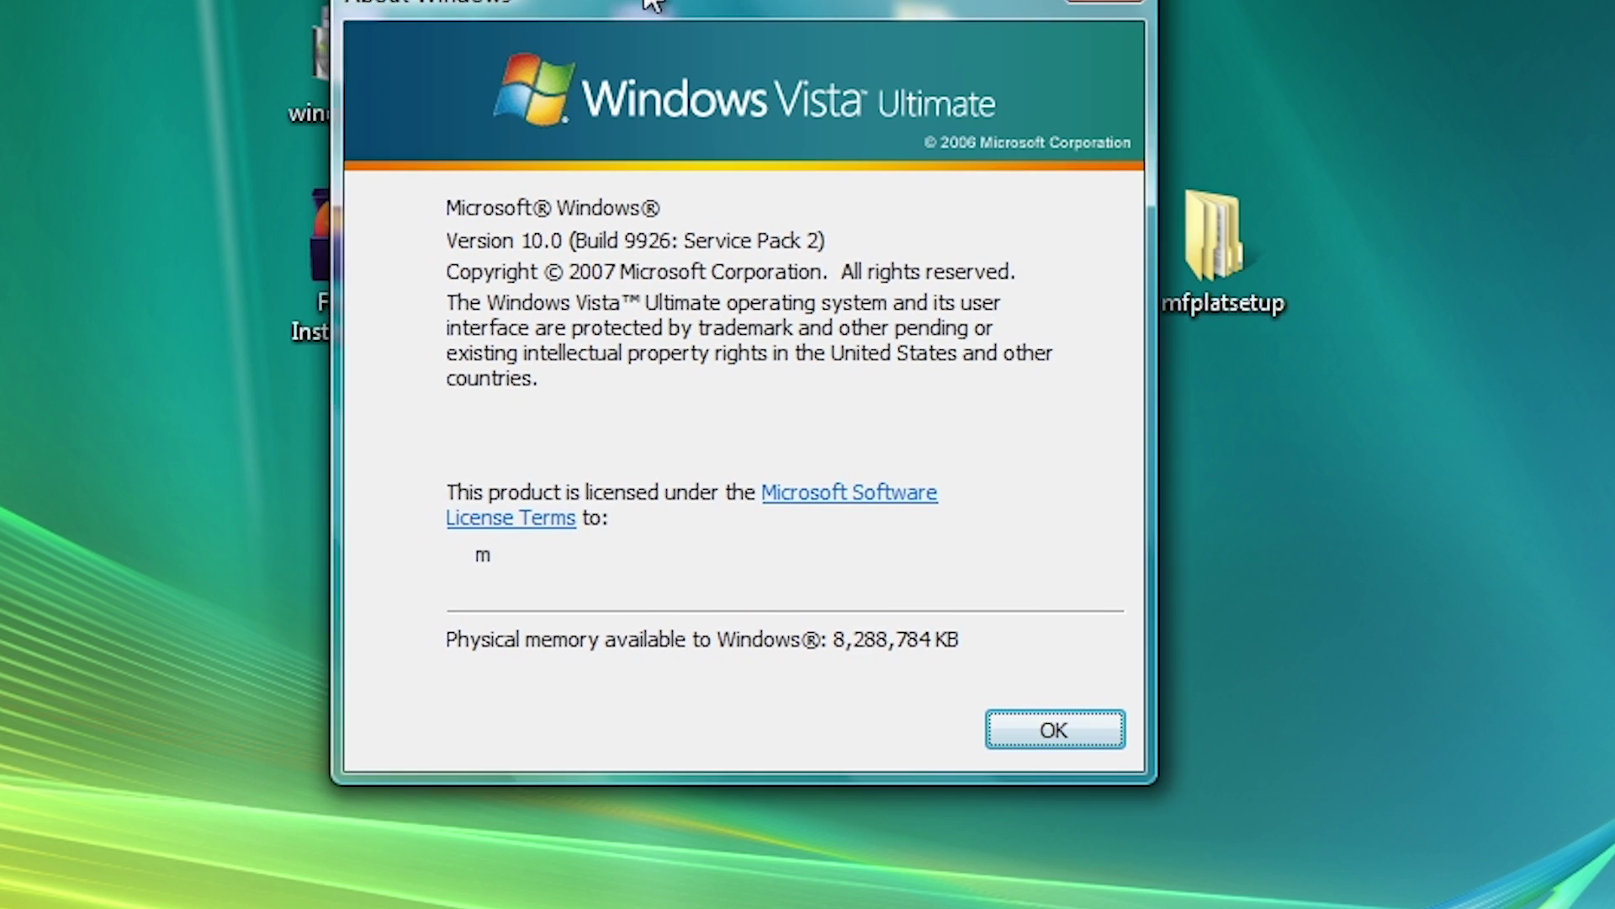
pyautogui.moveTo(648, 3); pyautogui.dragTo(696, 57)
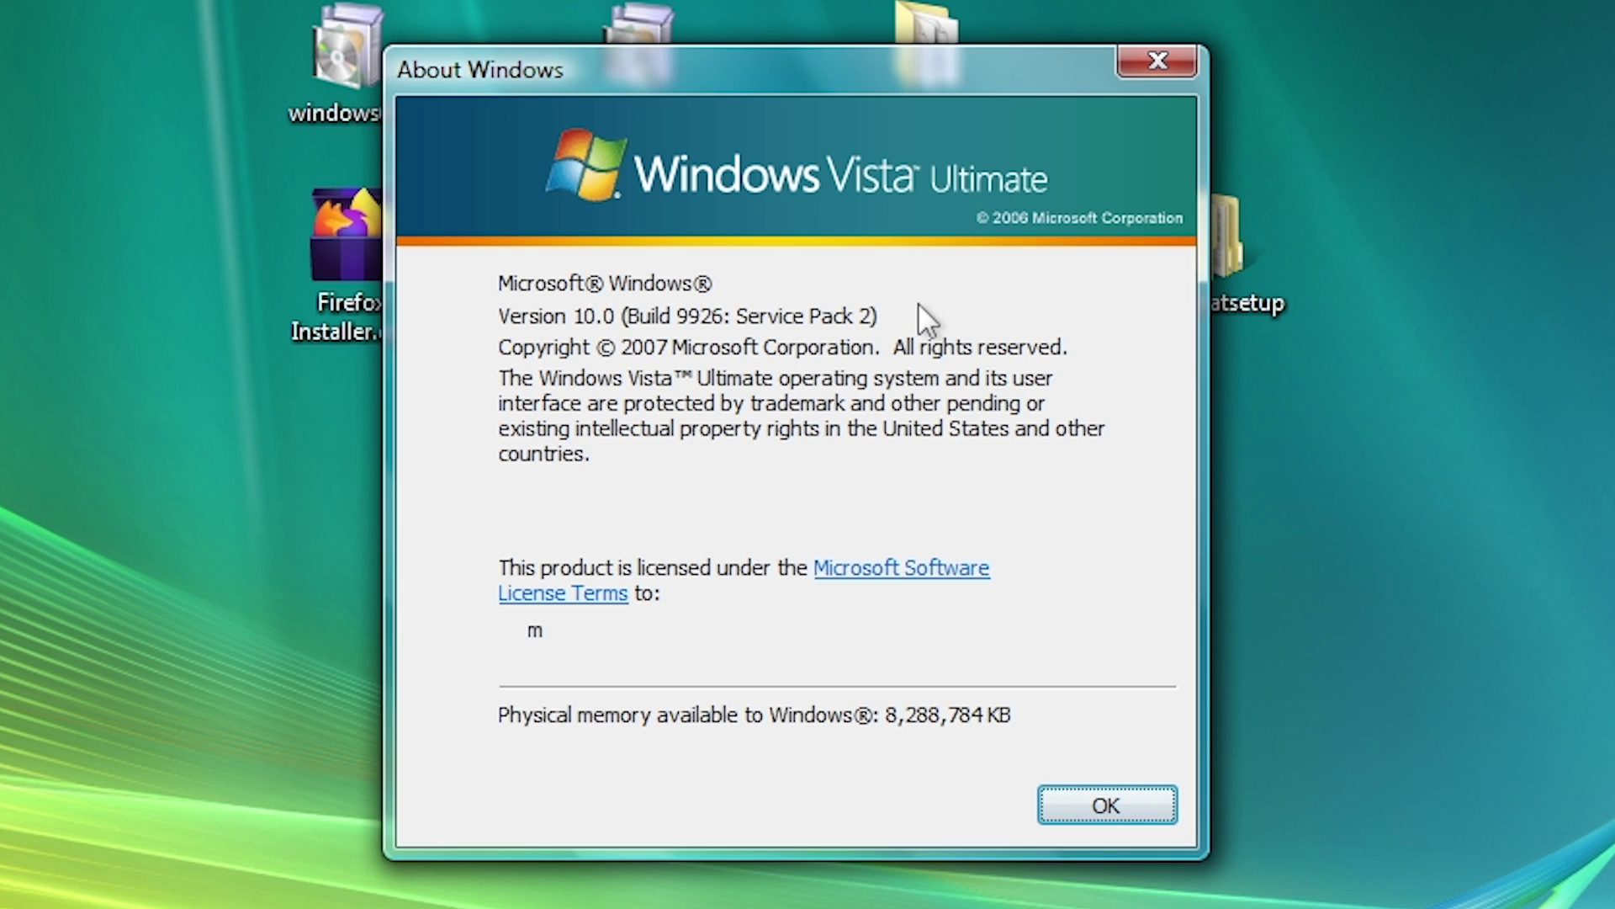
# Step: Move and close the About Windows box reporting Version 10.0 (Build 9926)
pyautogui.moveTo(691, 80); pyautogui.dragTo(586, 60)
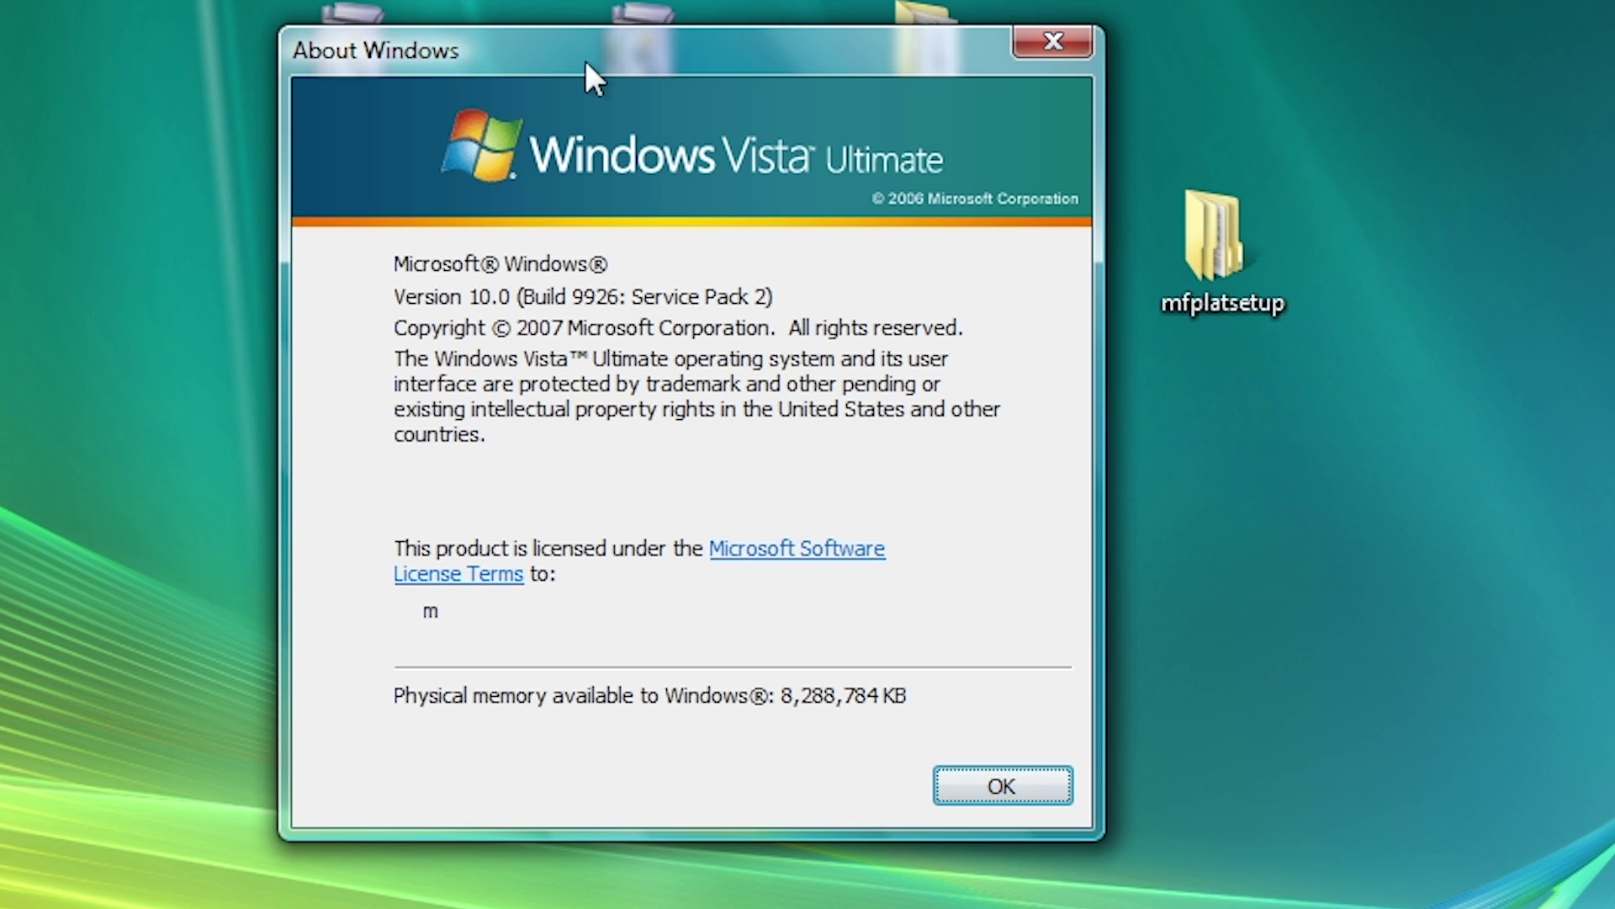
pyautogui.click(1052, 40)
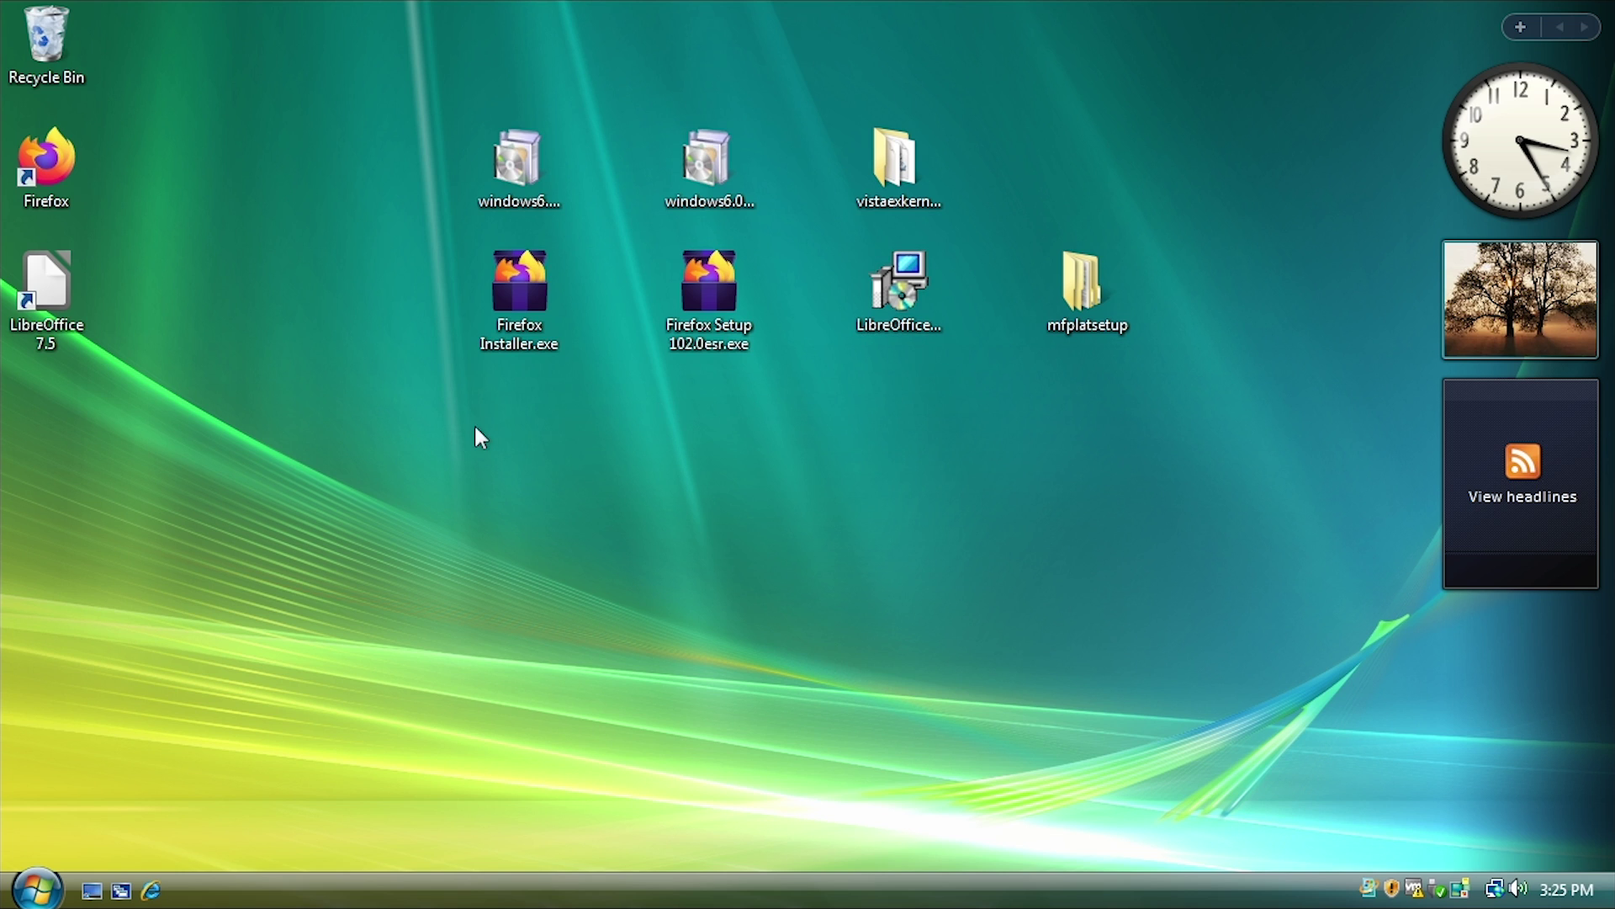
pyautogui.moveTo(478, 436); pyautogui.dragTo(1193, 135)
pyautogui.click(1193, 134)
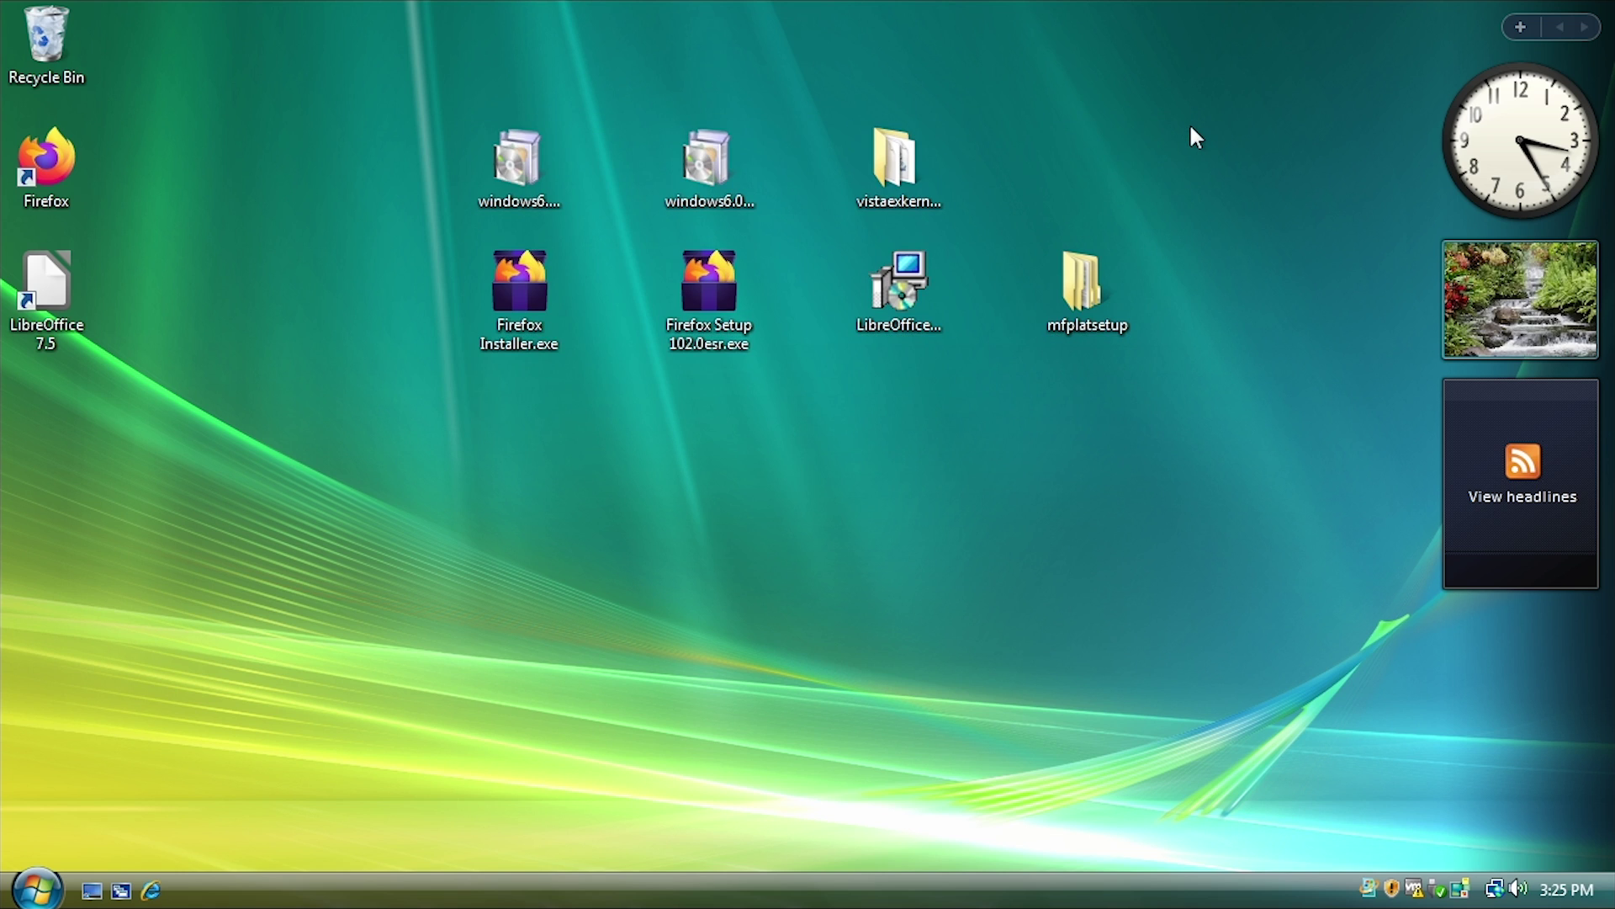